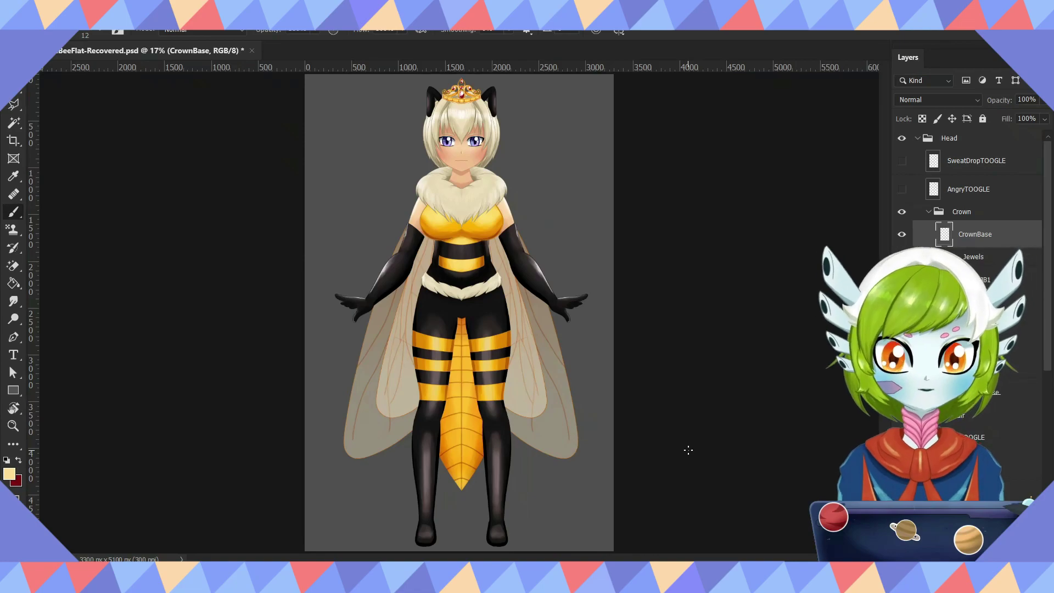
Step: Examine the bee character's full figure, head and crown up close
scroll(714, 254, up, 1)
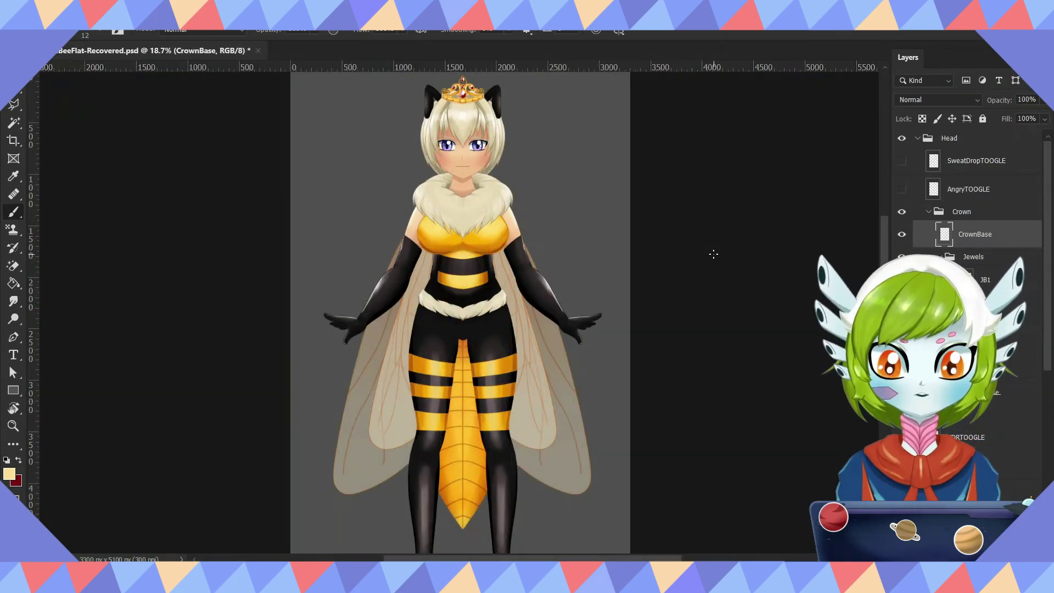
scroll(713, 254, down, 2)
scroll(369, 165, up, 3)
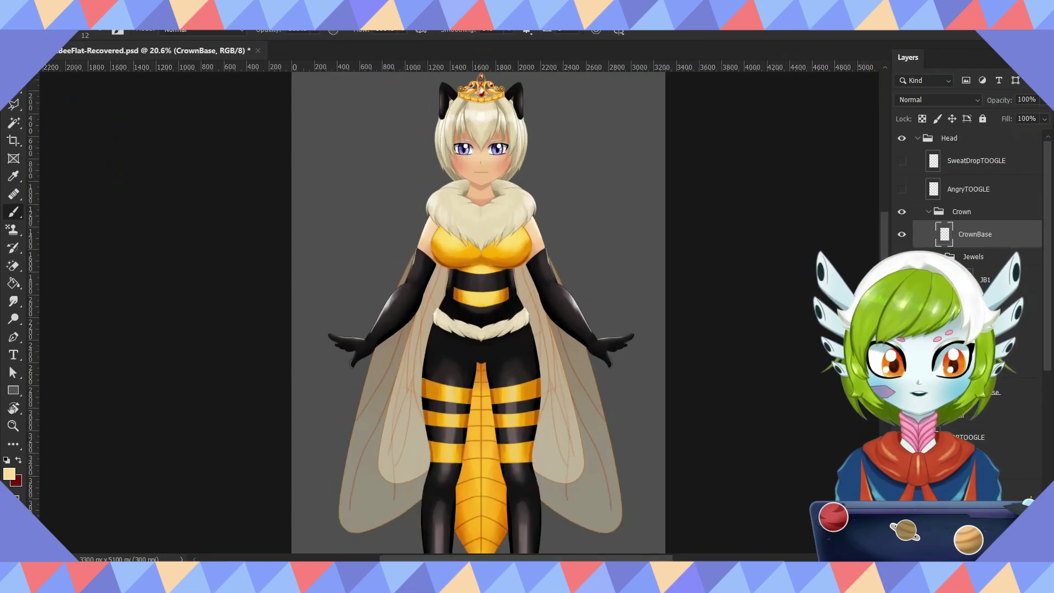
scroll(487, 146, up, 2)
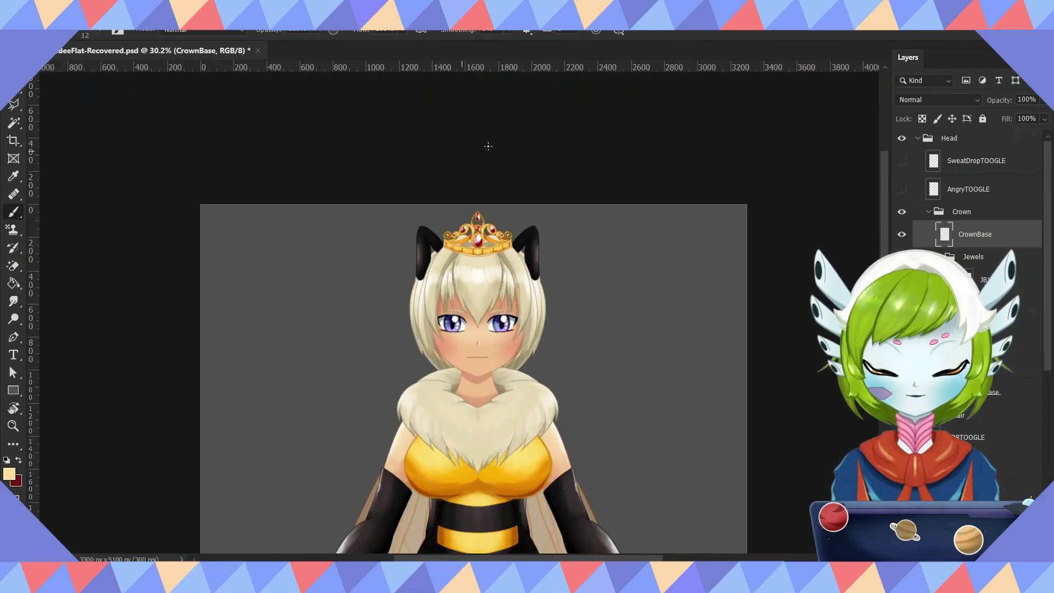
scroll(341, 296, up, 4)
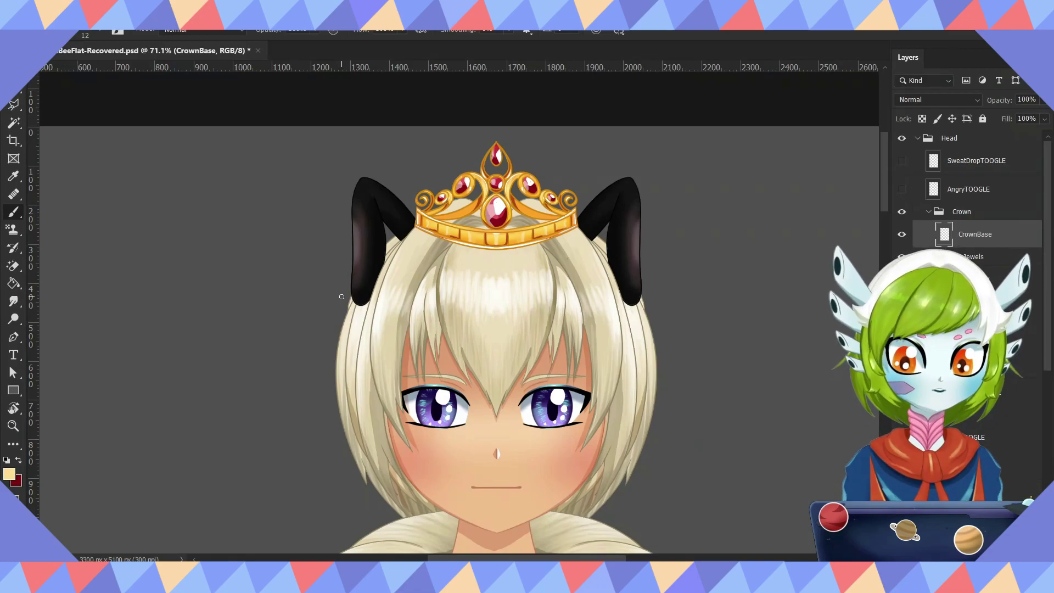
scroll(559, 451, down, 5)
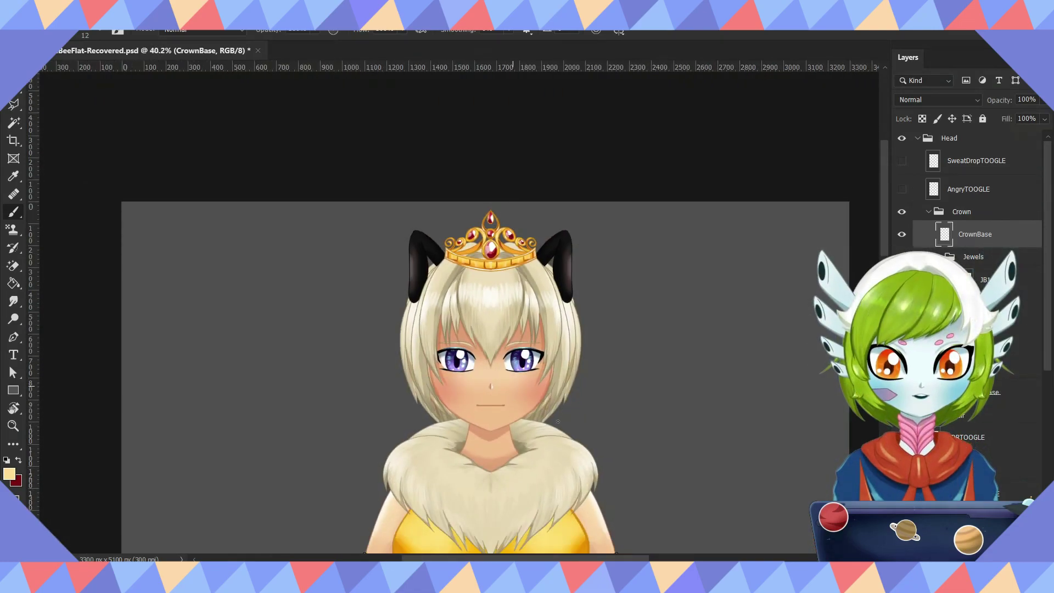
scroll(559, 451, up, 3)
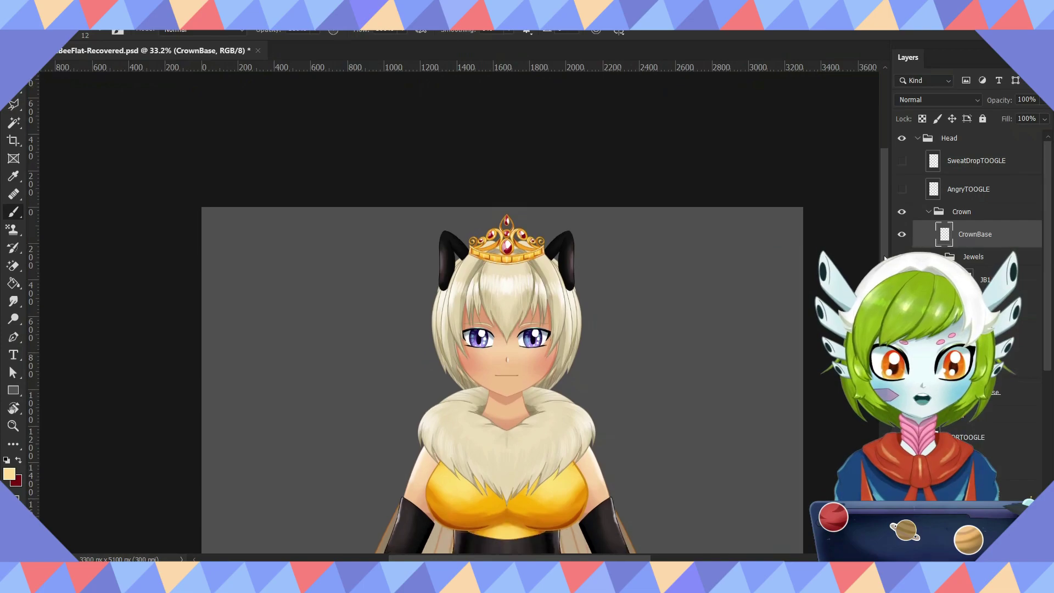
scroll(559, 451, up, 2)
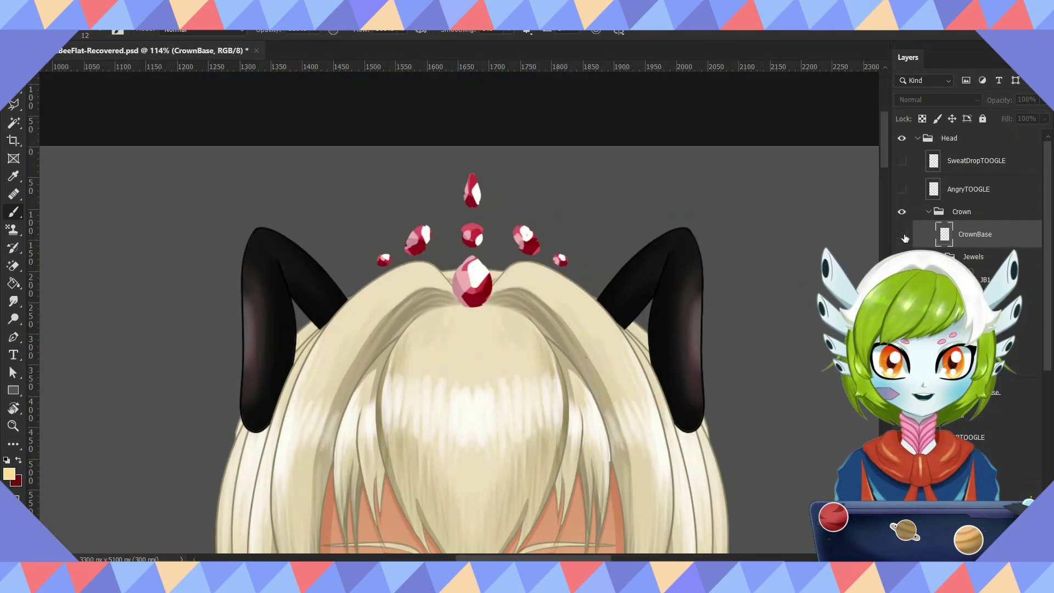
Step: Hide and show the CrownBase layer to inspect the jewels apart from the gold crown
click(901, 234)
click(901, 234)
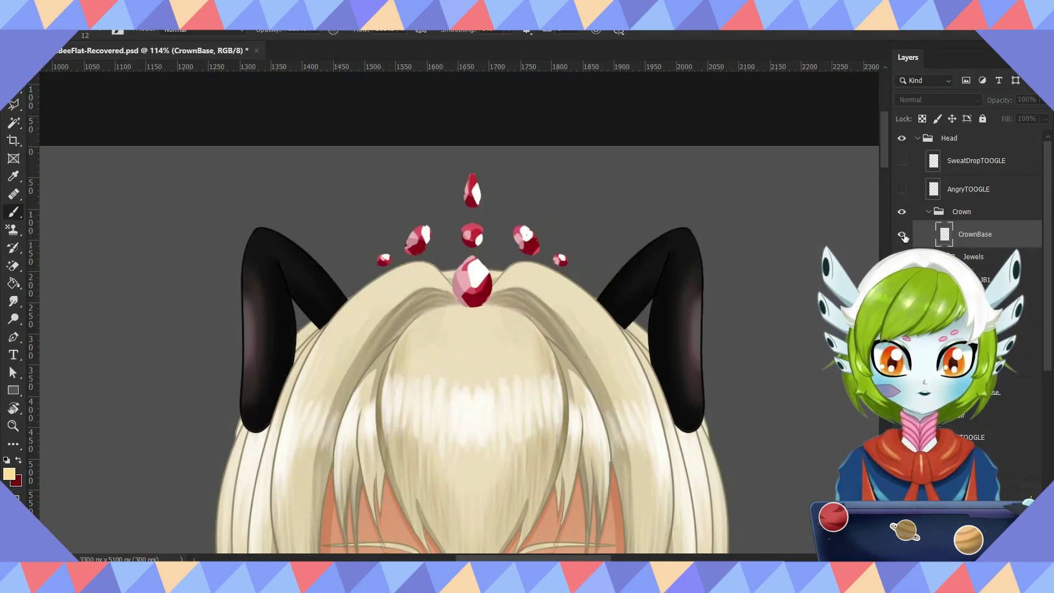
click(901, 234)
drag(565, 338, 576, 255)
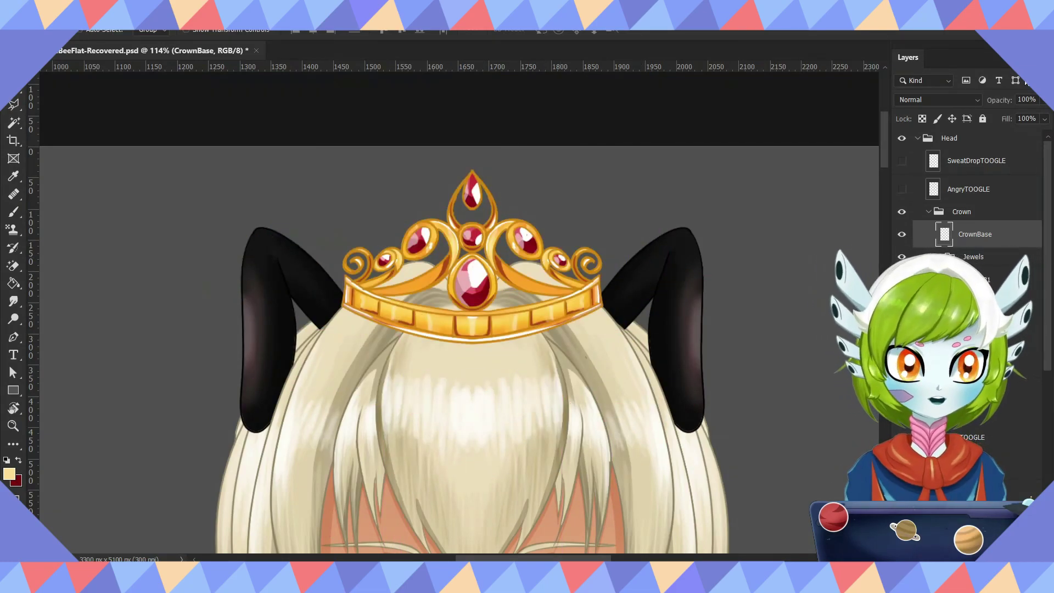
Step: Place the layer list beside the crown and switch the CrownBase layer's visibility off and on
drag(974, 58, 158, 73)
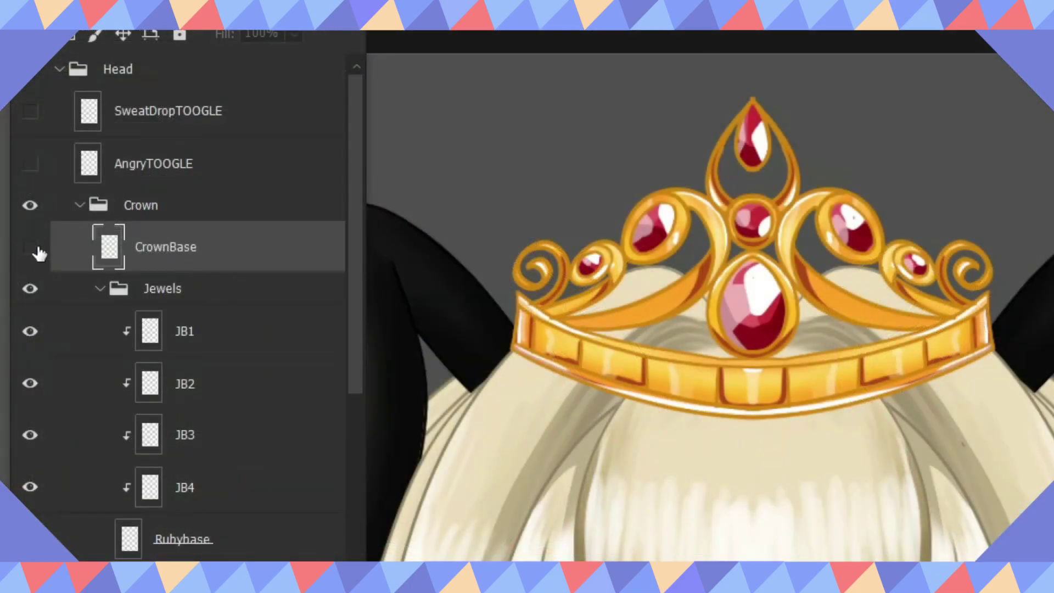
click(31, 248)
click(32, 248)
click(32, 248)
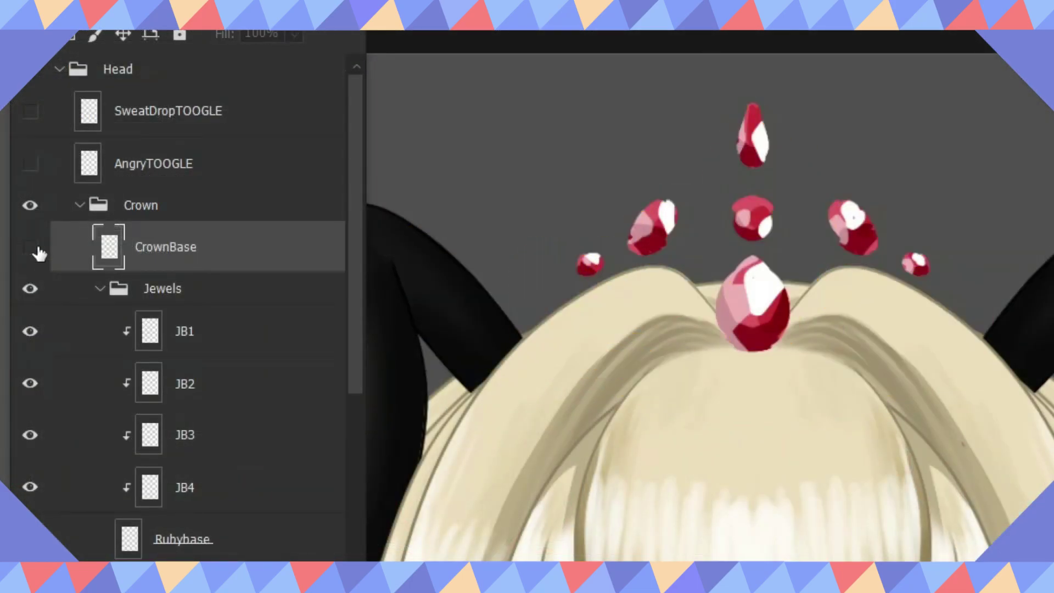
click(32, 248)
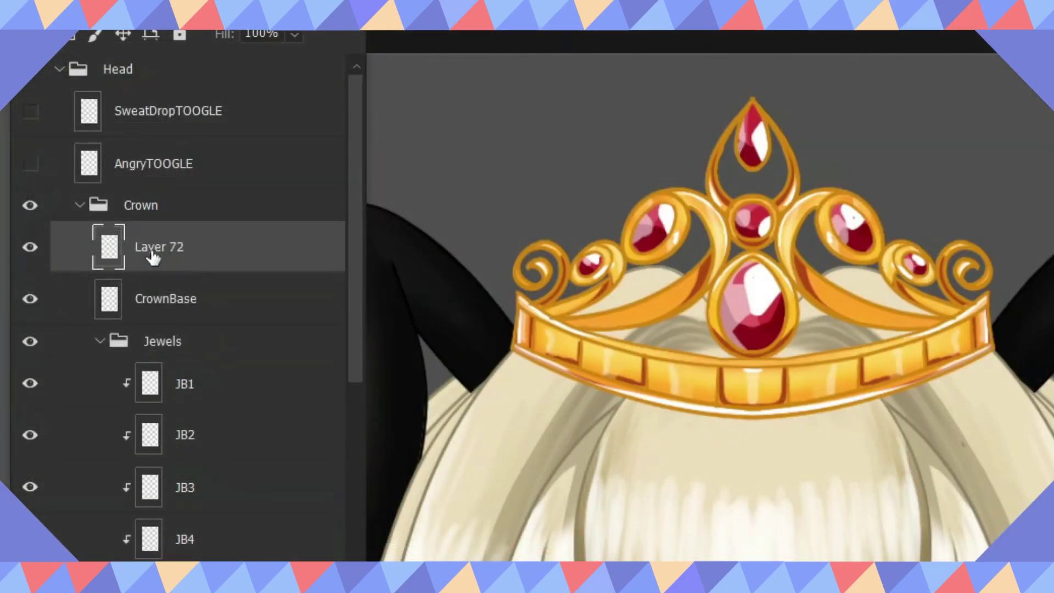
Step: Clip the new empty layer to CrownBase and name it BrilloCorona
right_click(153, 254)
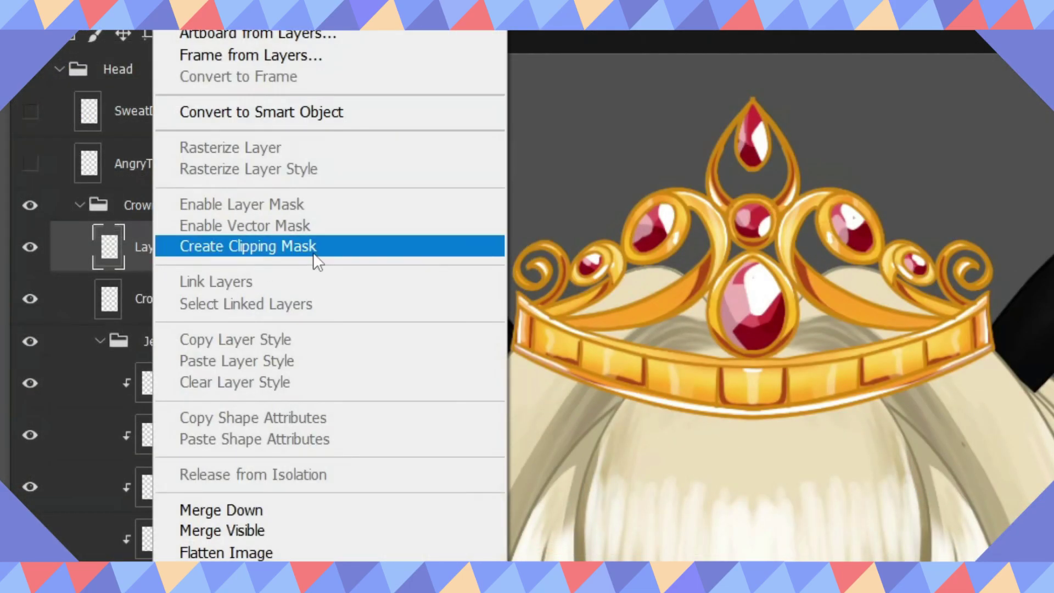
click(312, 250)
double_click(188, 247)
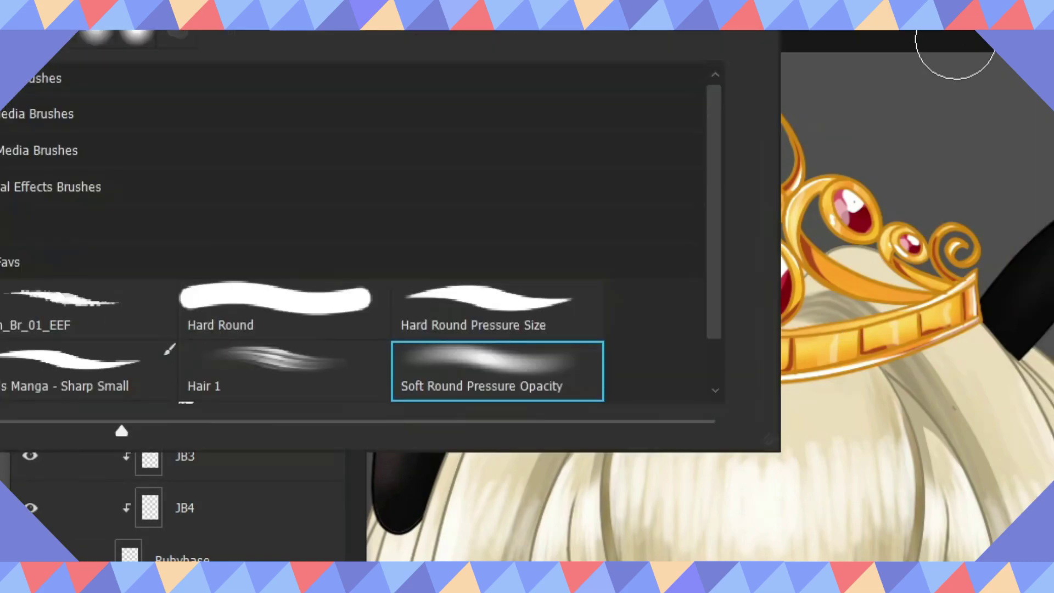
Step: Brush a pale highlight over the middle of the crown with the Soft Round Pressure Opacity brush
key(Return)
mouse_move(791, 125)
mouse_down()
mouse_move(635, 470)
mouse_move(780, 113)
mouse_up()
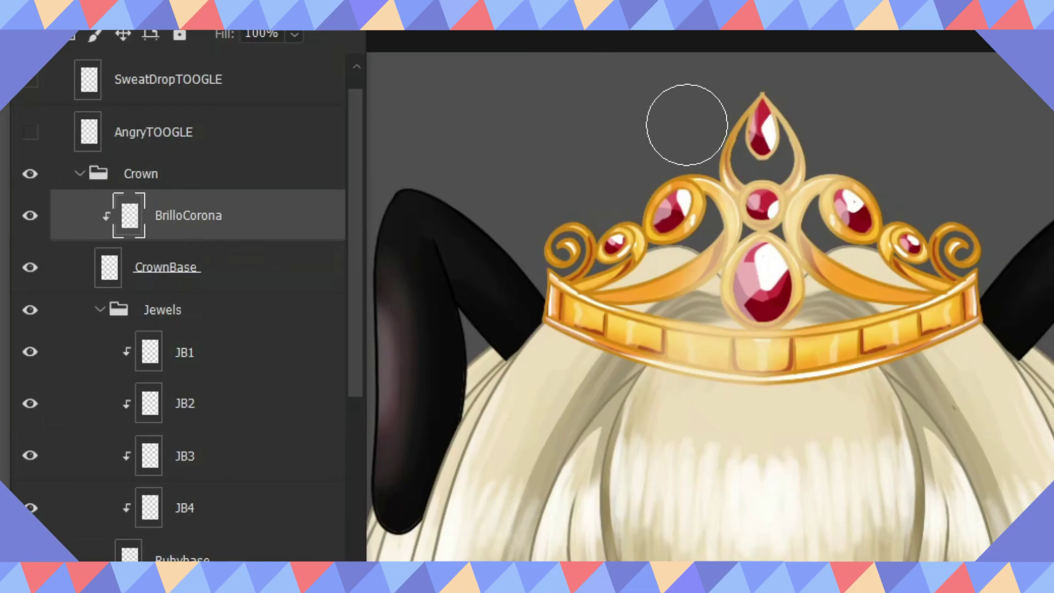
Step: Release the BrilloCorona layer's clipping mask and brush two soft orange diagonal bands across both sides of the crown
right_click(181, 226)
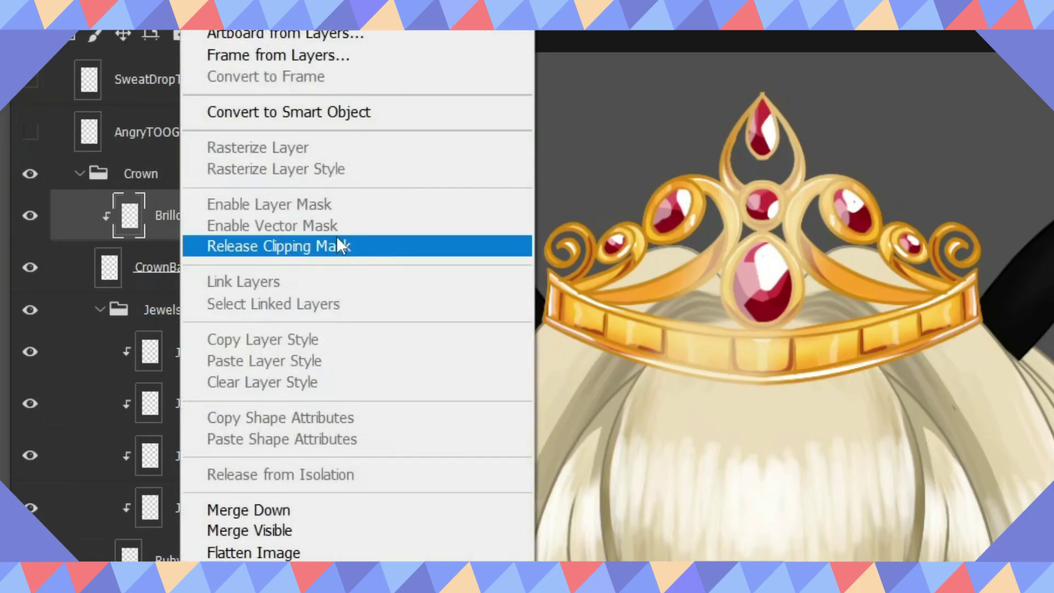
click(291, 245)
mouse_move(926, 262)
mouse_down()
mouse_move(944, 241)
mouse_move(906, 328)
mouse_up()
key(ctrl+z)
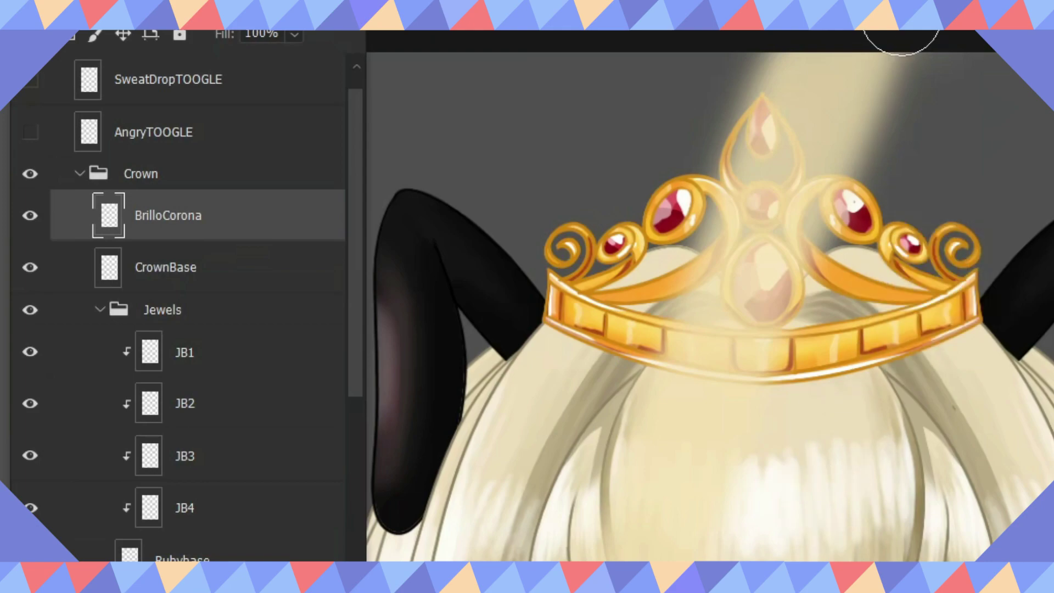
drag(946, 102, 770, 571)
mouse_move(673, 101)
mouse_down()
mouse_move(549, 527)
mouse_move(529, 555)
mouse_up()
Step: Clip BrilloCorona to CrownBase again and slide the painted shine across the crown with the Move tool
right_click(177, 217)
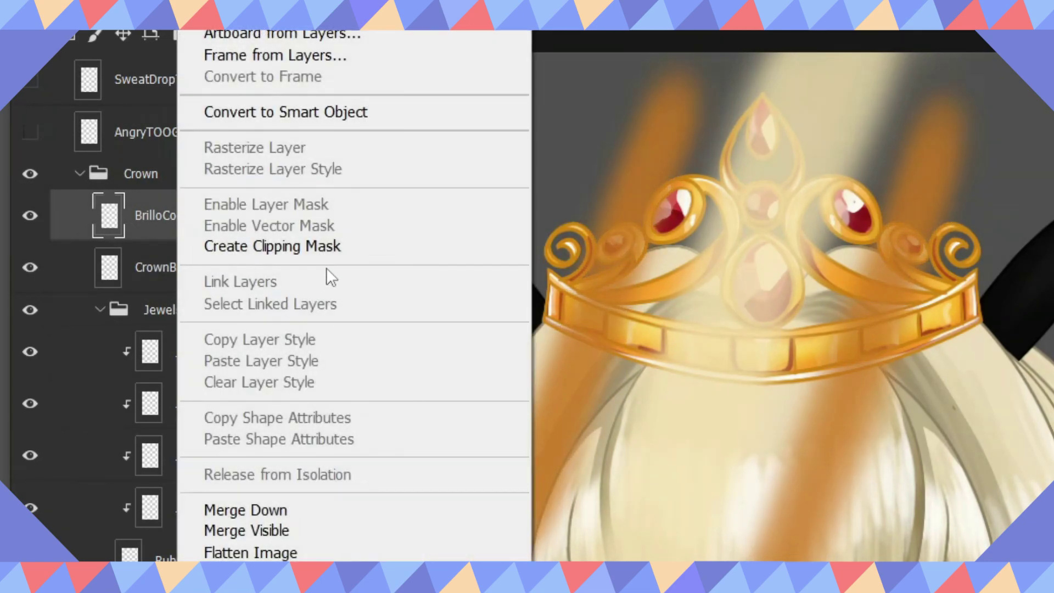
click(307, 246)
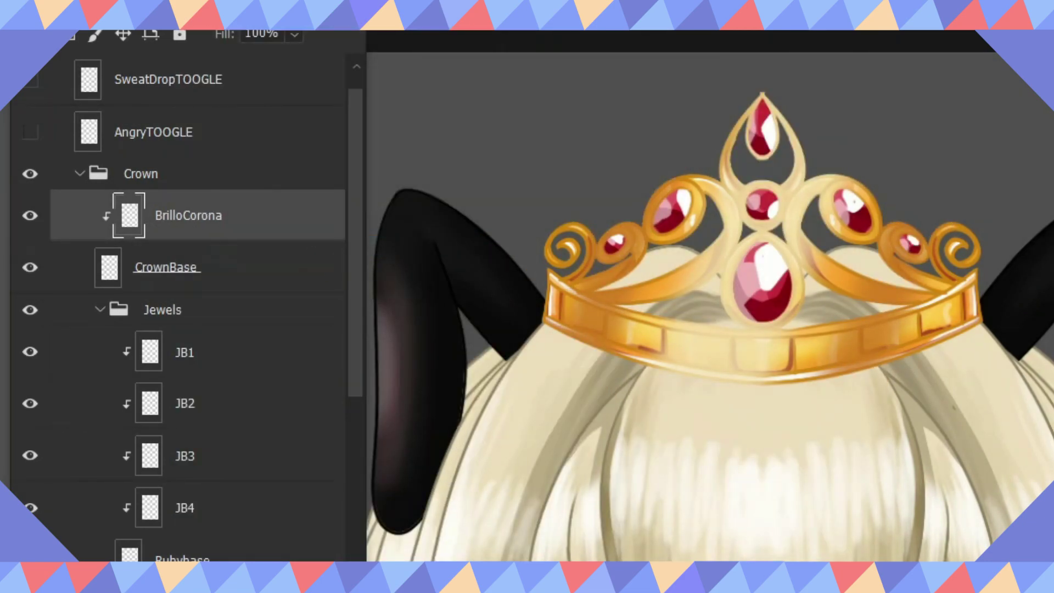
drag(832, 186, 778, 377)
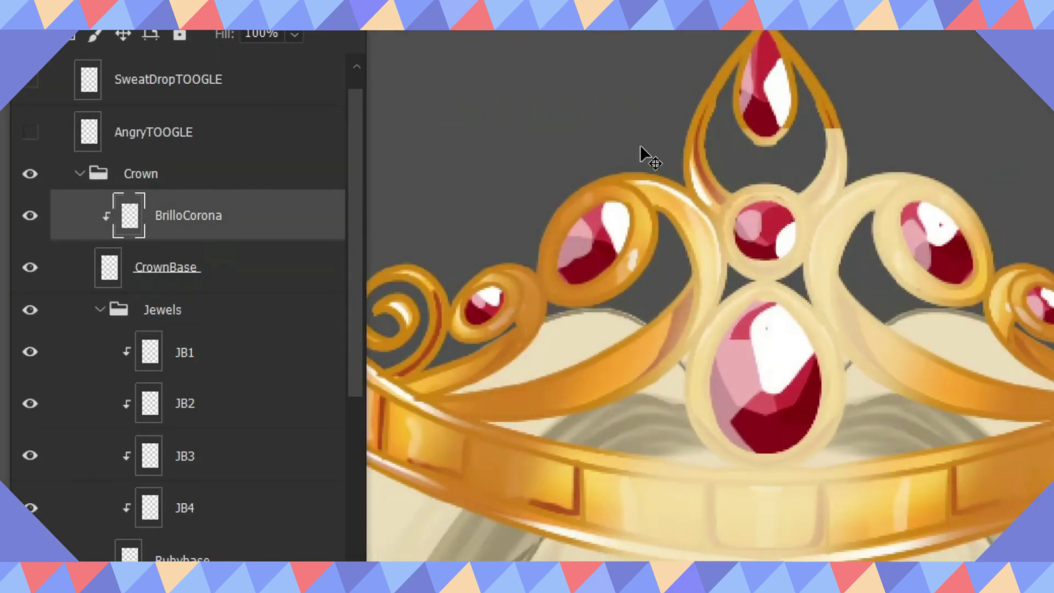
drag(814, 421, 820, 78)
drag(848, 142, 917, 311)
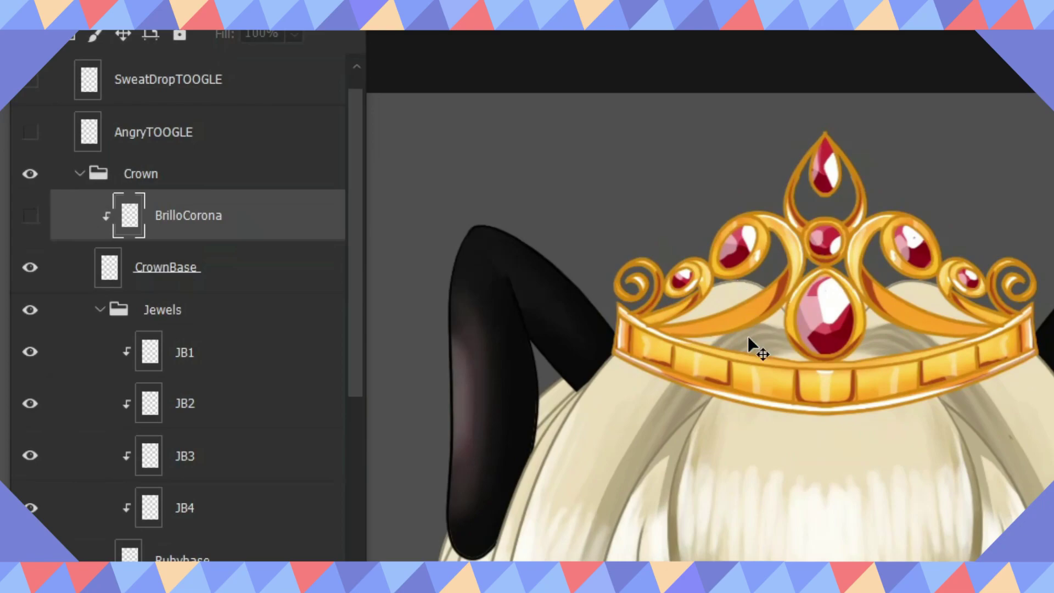
Step: Inspect the Jewels group by toggling the JB layers' visibility and selecting the Rubybase and JB4 layers
scroll(344, 330, down, 1)
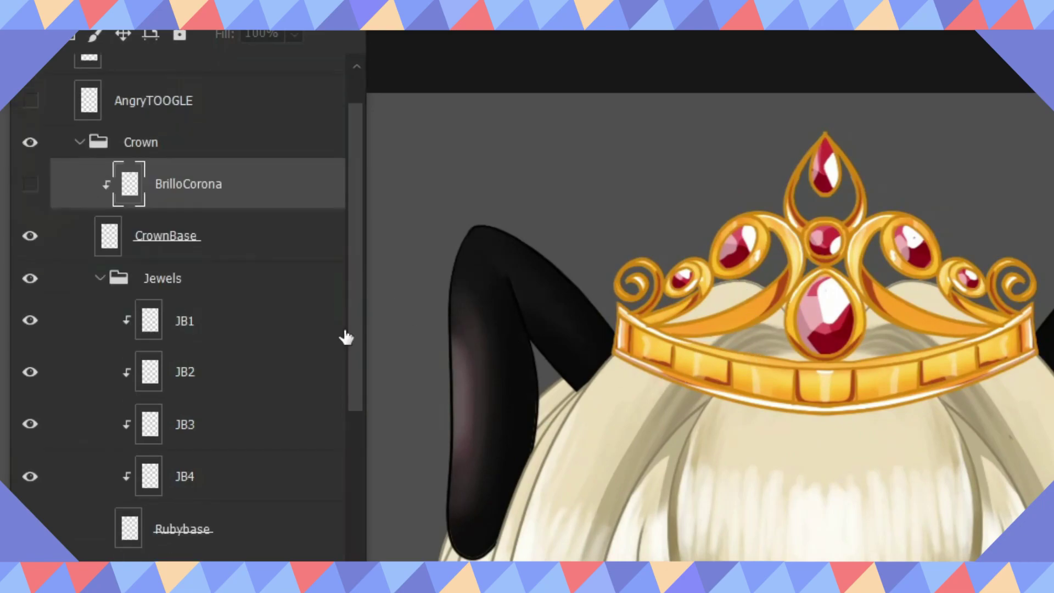
scroll(627, 232, up, 4)
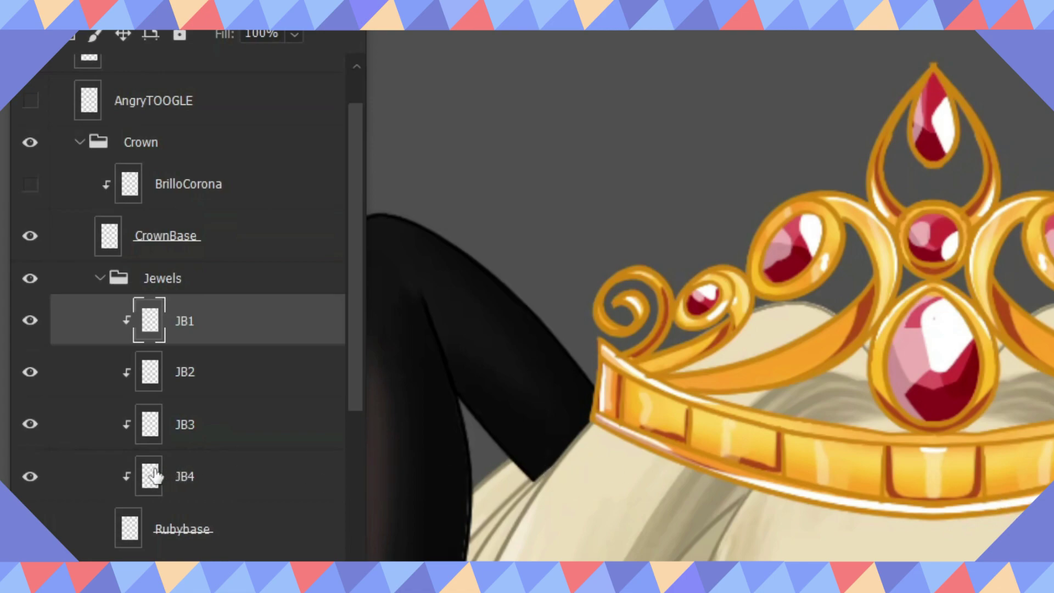
drag(28, 332, 39, 397)
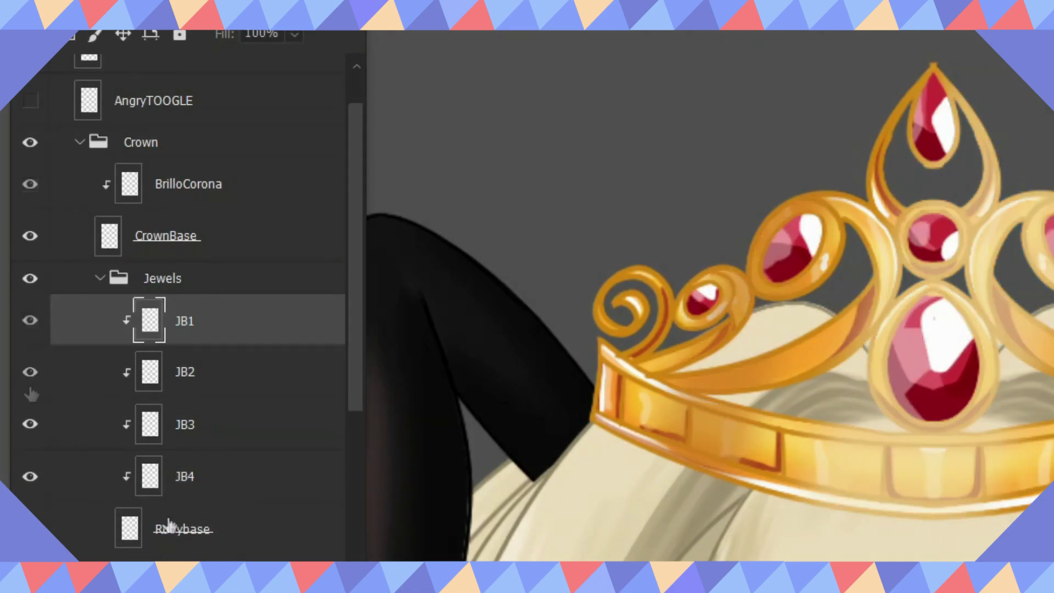
click(177, 536)
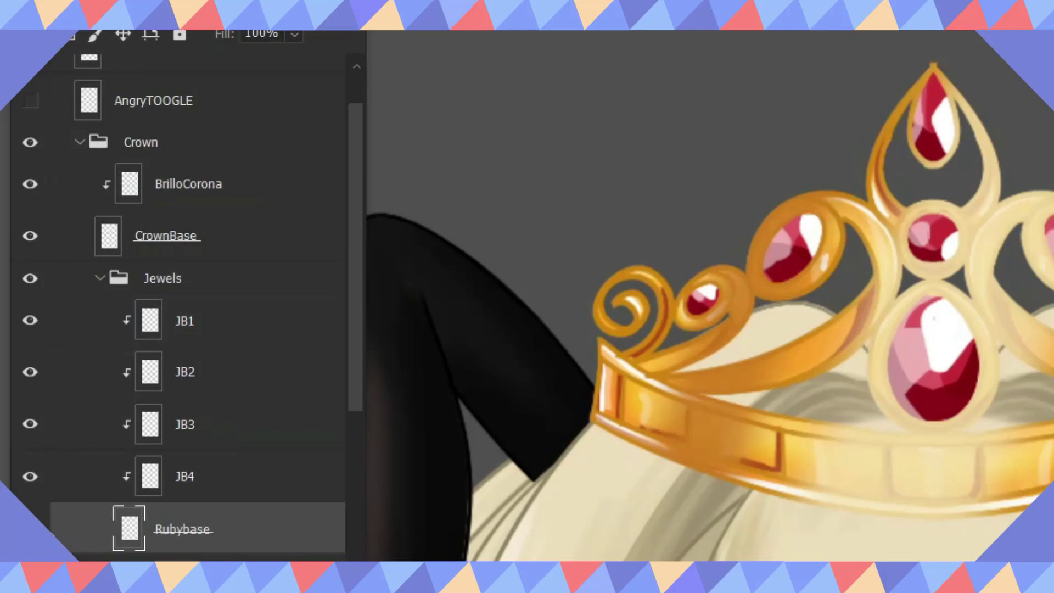
click(196, 486)
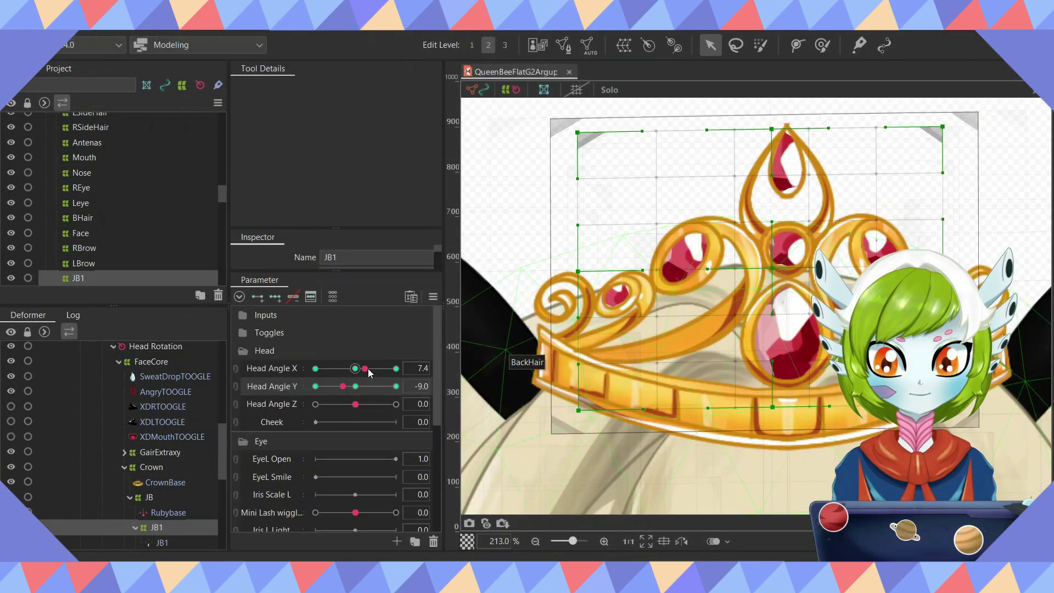
Step: In the Live2D Cubism model, set Head Angle X to -30 and Head Angle Y to 7.9, and examine the rubies' facets
mouse_move(355, 368)
mouse_down()
mouse_move(379, 368)
mouse_move(297, 371)
mouse_move(366, 386)
mouse_up()
scroll(548, 274, up, 10)
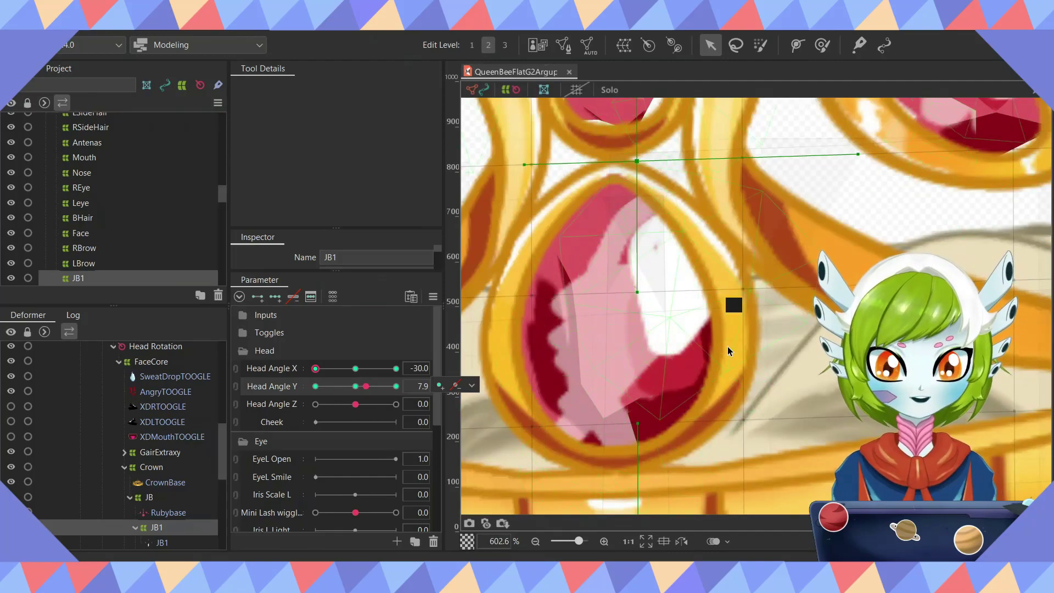
scroll(714, 343, down, 5)
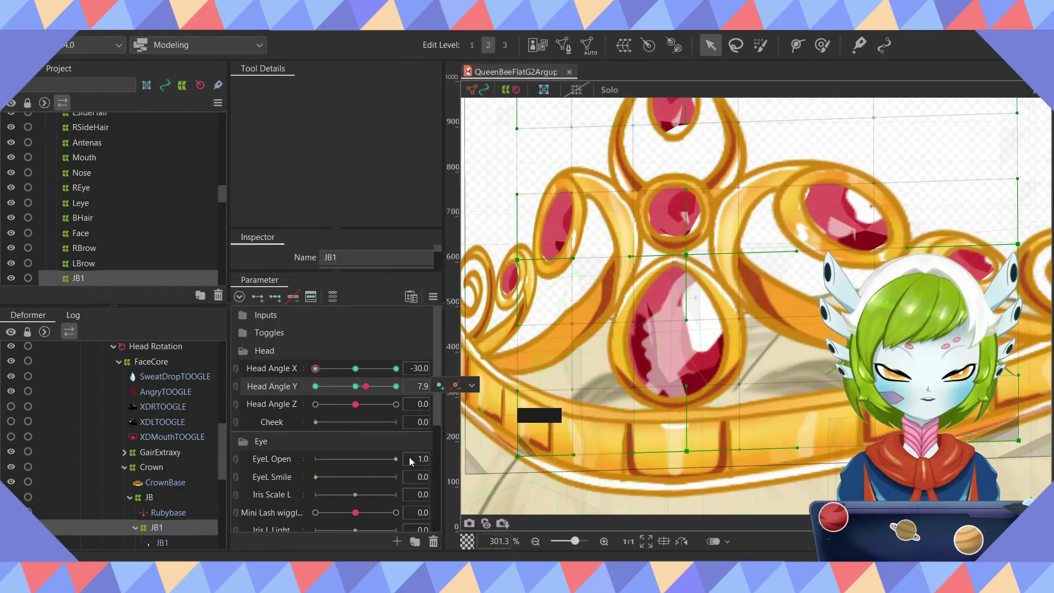
Step: Switch back to Photoshop and release the clipping mask of the JB1 jewel layer
key(alt+Tab)
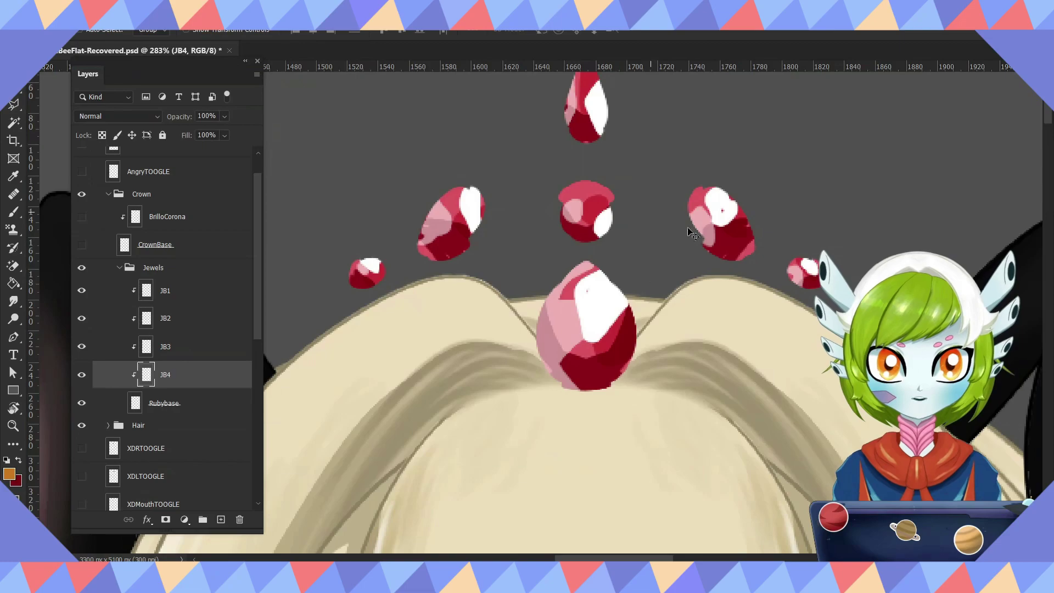
scroll(631, 236, down, 1)
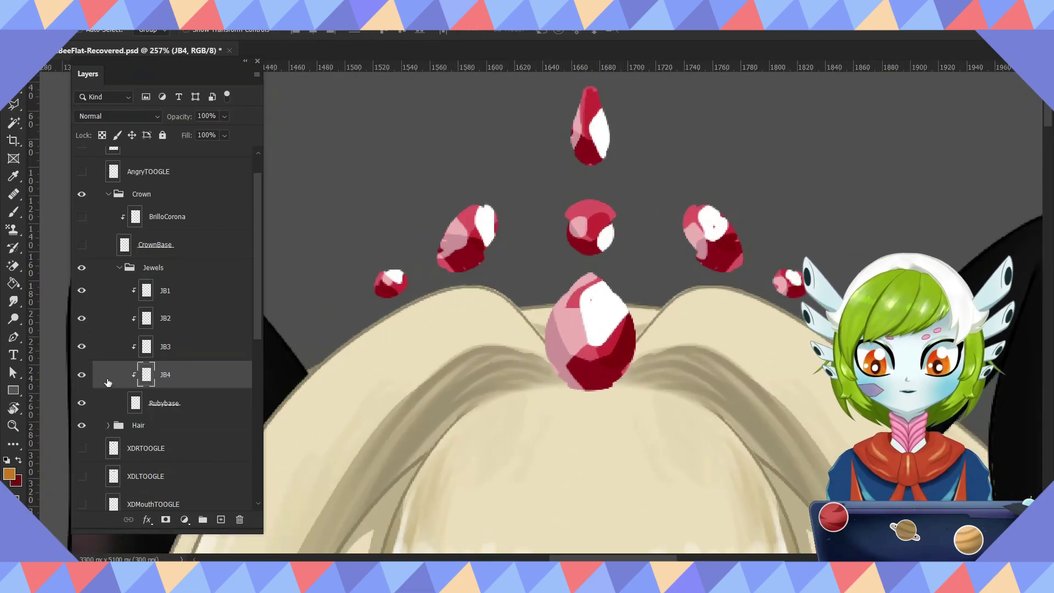
click(165, 290)
right_click(182, 292)
click(236, 250)
Step: Brush white beyond the jewels' outer edges on the JB1 layer and lower the layer's opacity
scroll(555, 306, up, 4)
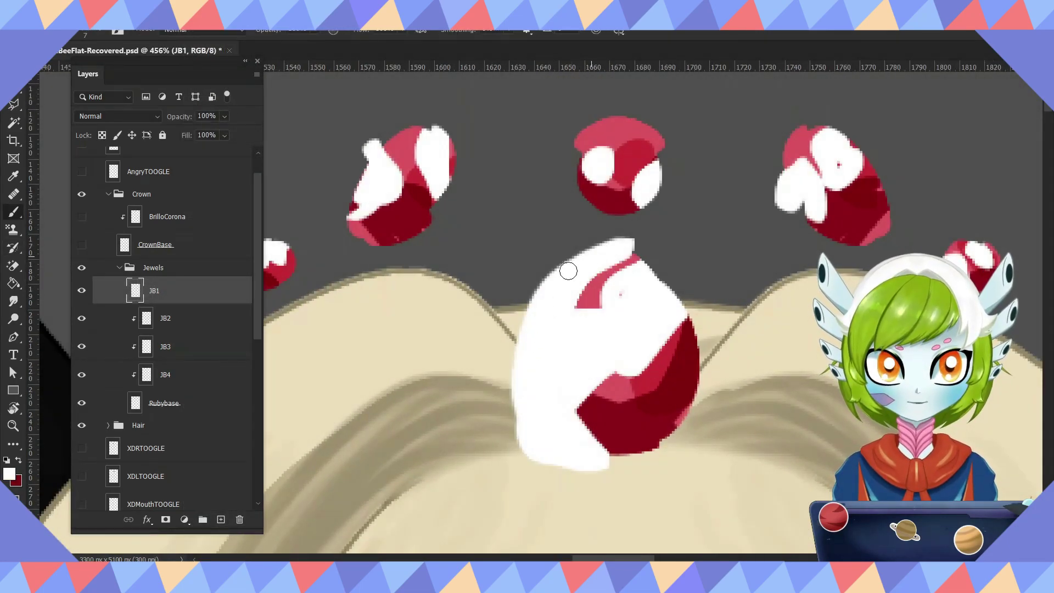
drag(785, 205, 807, 225)
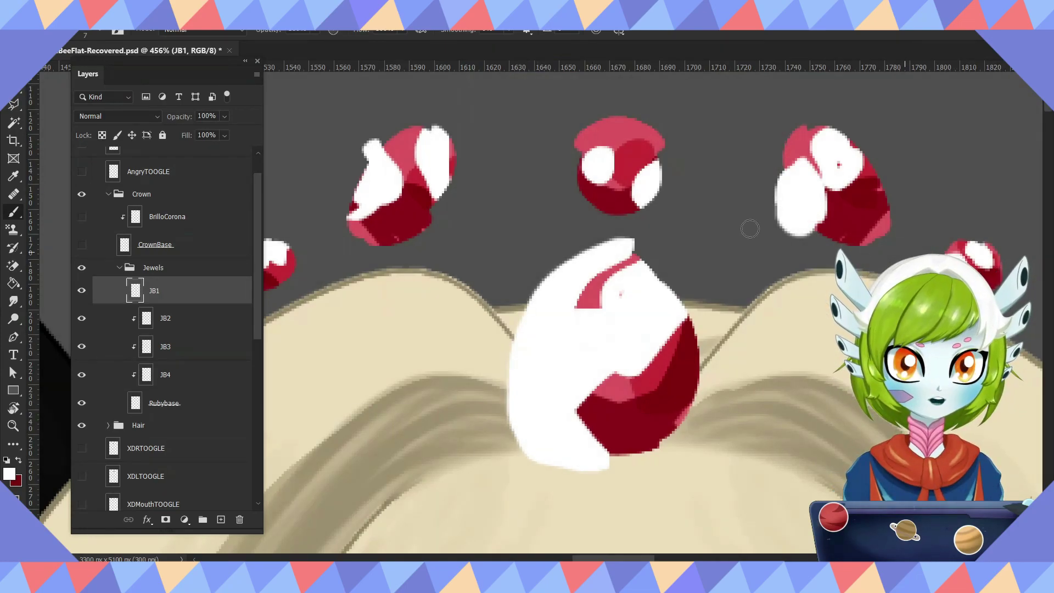
scroll(784, 236, down, 4)
drag(224, 116, 207, 135)
Step: Clip the JB1 layer to the jewels again and release the JB2 layer's clipping mask
right_click(170, 291)
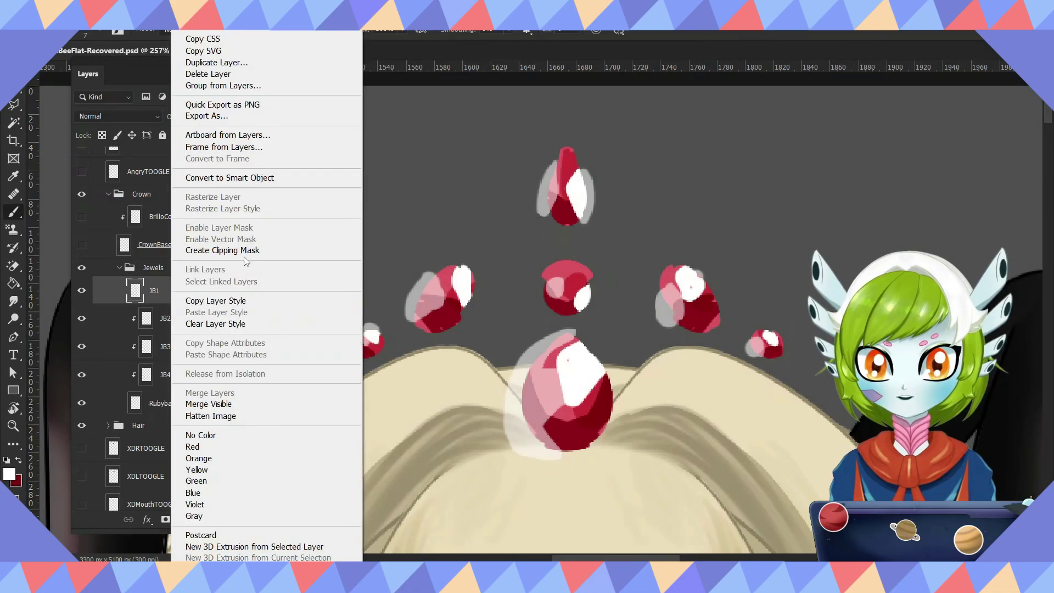
click(245, 250)
click(174, 318)
right_click(173, 318)
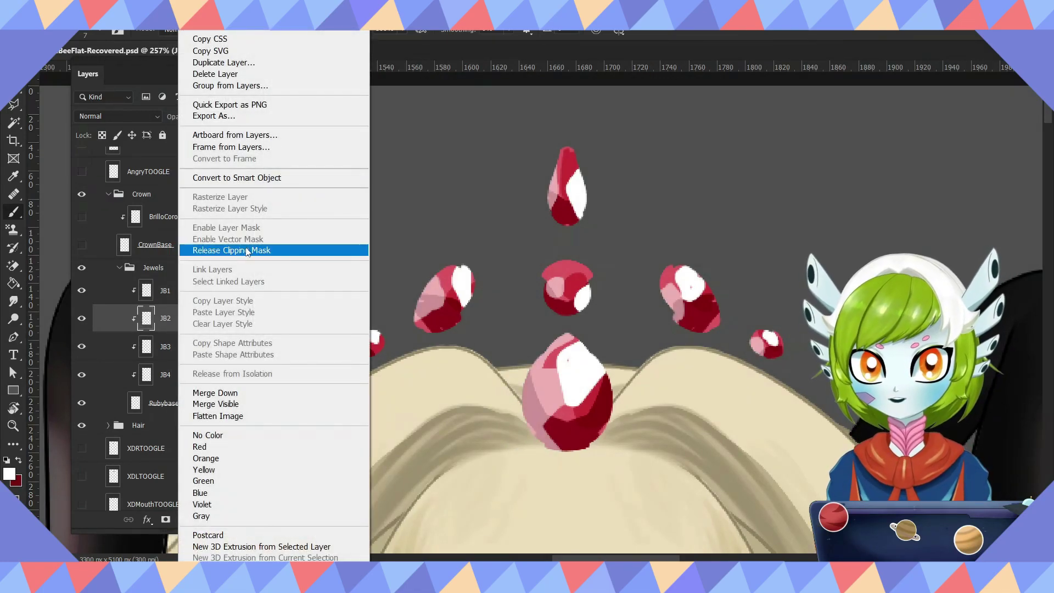
click(246, 250)
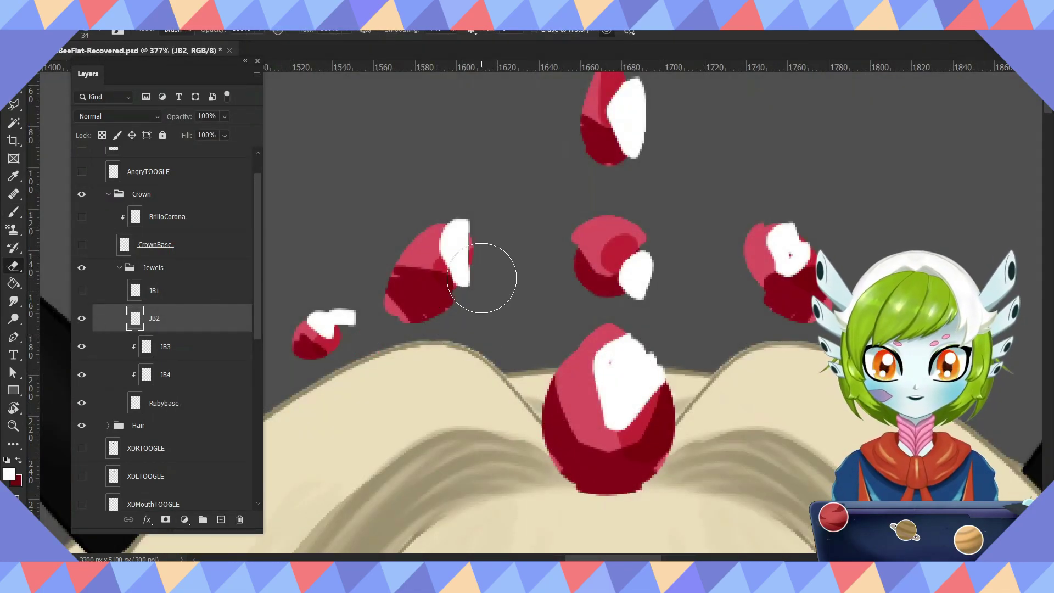
Step: Brush white beyond the jewels' outer edges on the unclipped JB2 layer
click(13, 212)
drag(461, 217, 465, 283)
drag(329, 330, 342, 324)
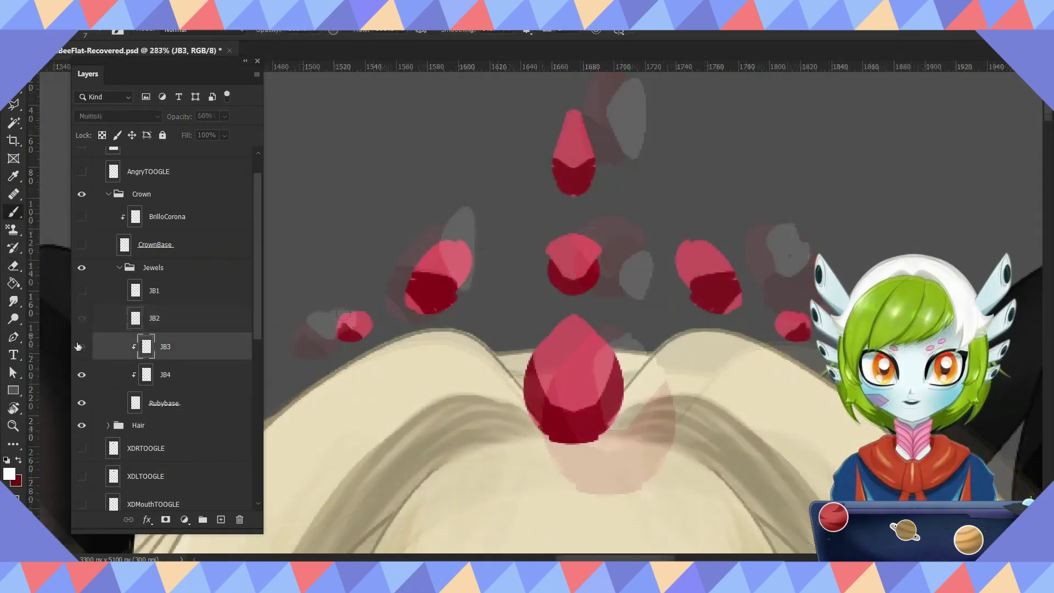
Step: Show the JB3 layer and release its clipping mask to expose the facets outside the rubies
click(79, 346)
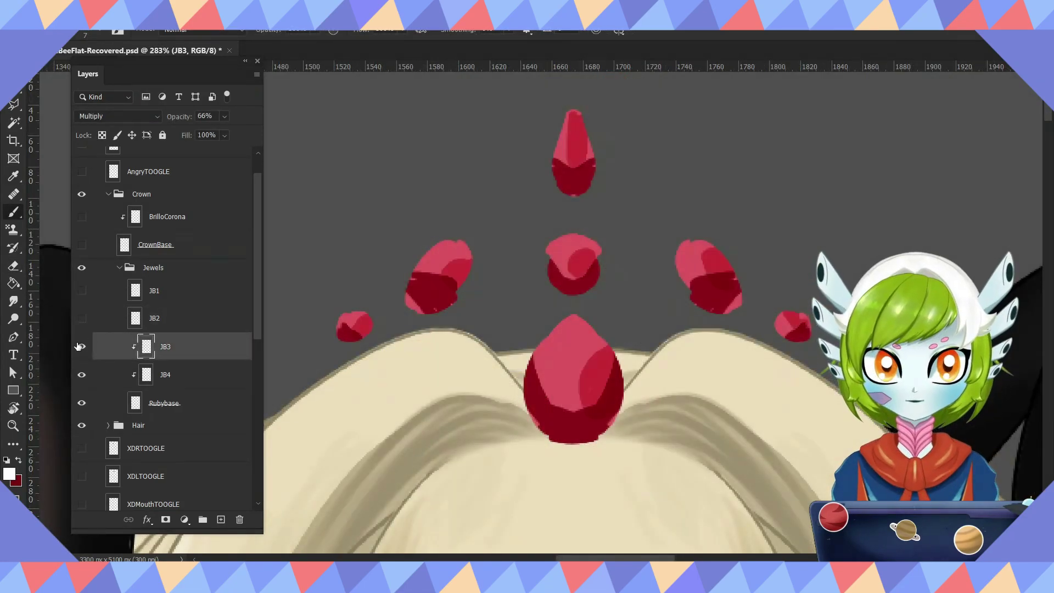
key(ctrl+plus)
right_click(154, 339)
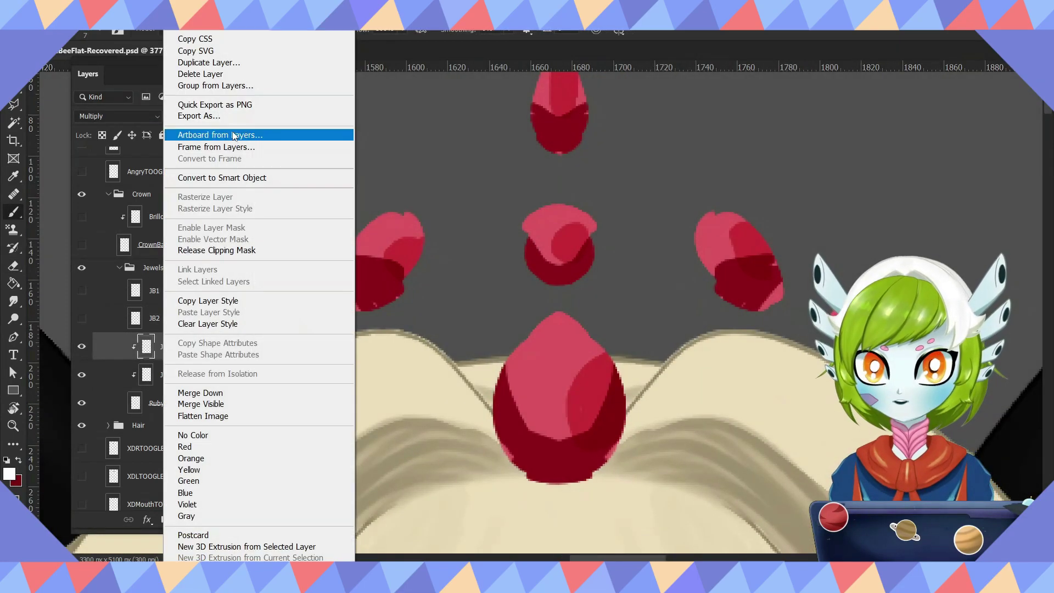
click(263, 250)
key(i)
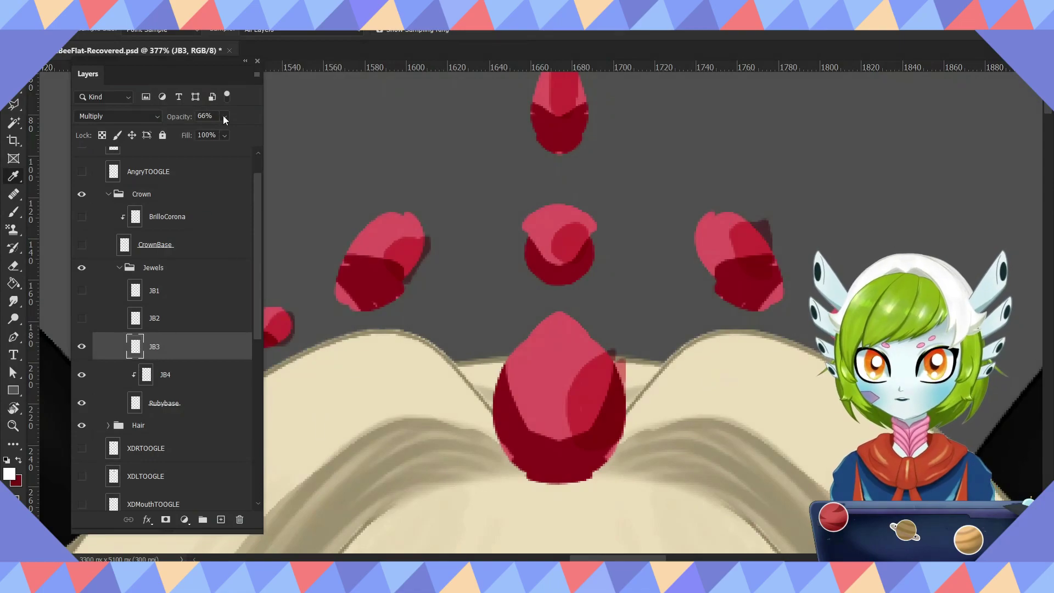
Step: Select the JB4 layer and toggle its visibility to compare the rubies with and without it
click(163, 373)
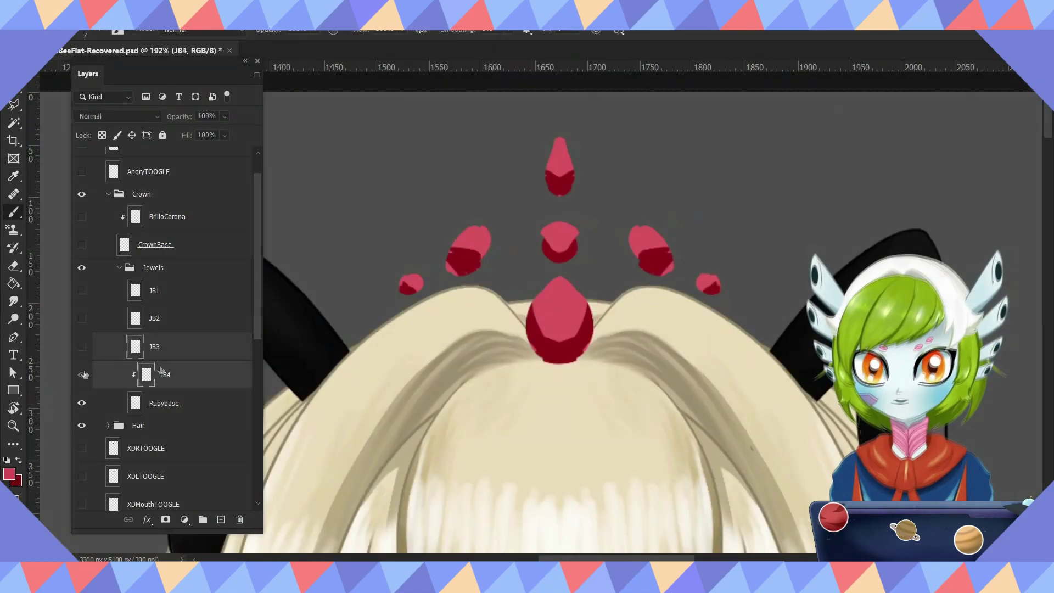
click(81, 374)
click(82, 374)
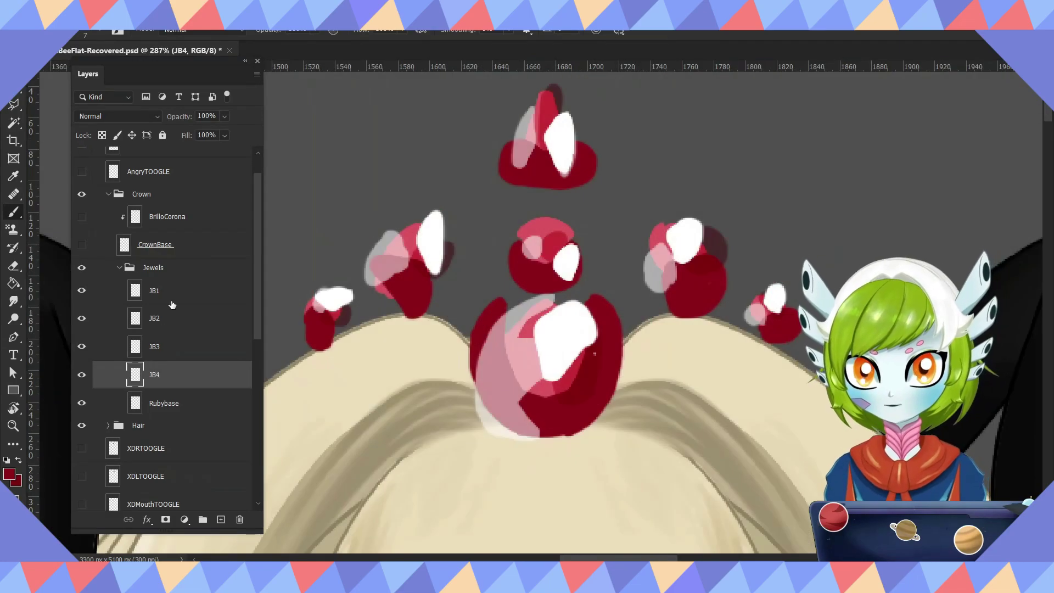
Step: Select the JB1 to JB4 layers together and clip them to the Rubybase layer
shift+click(172, 304)
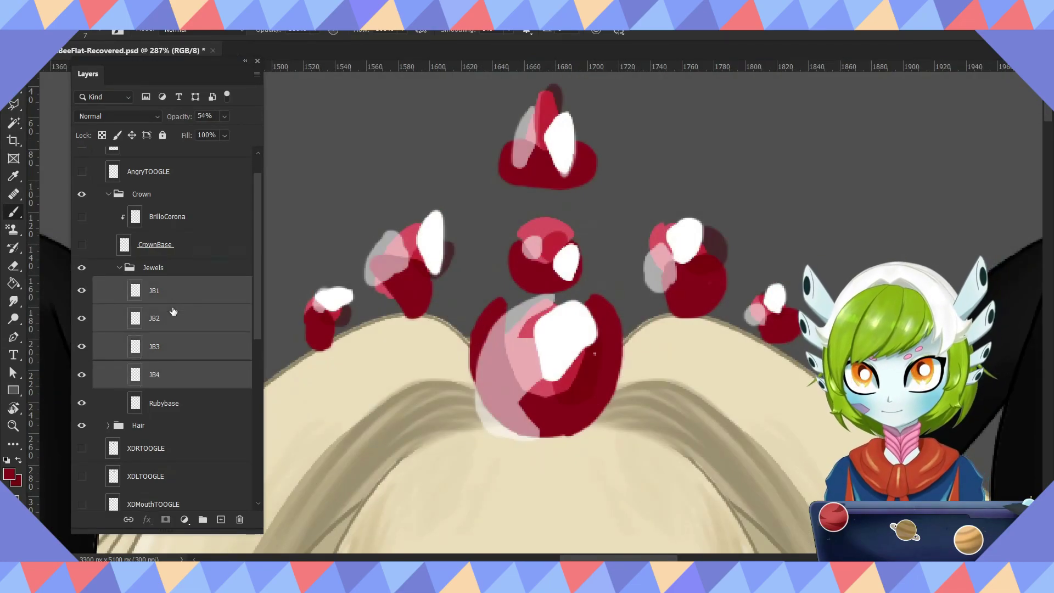
right_click(170, 306)
click(254, 252)
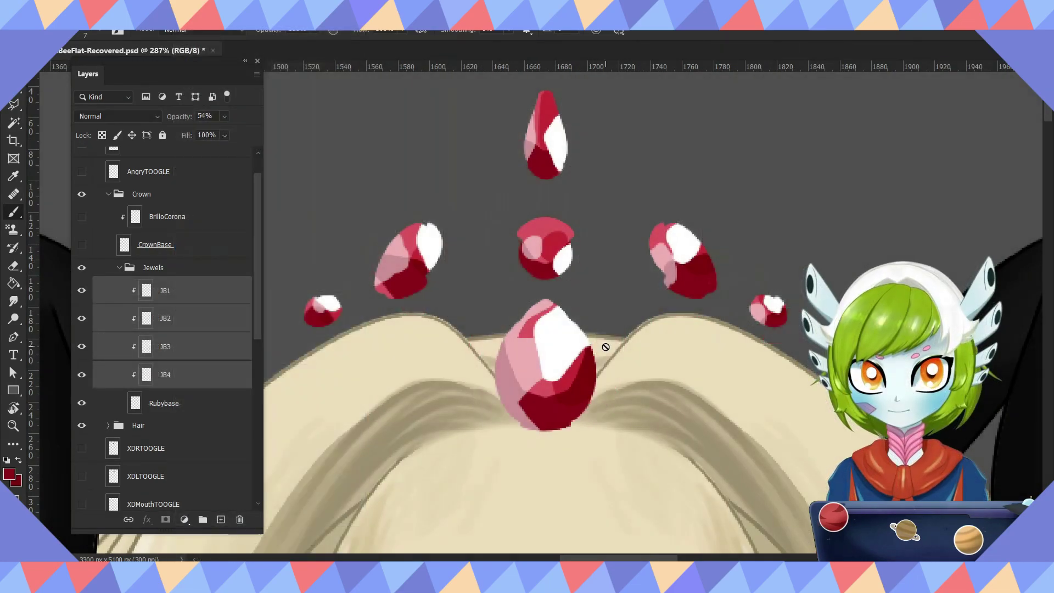
Step: Show the CrownBase layer and check the clipped jewels within the whole crown
scroll(602, 346, down, 3)
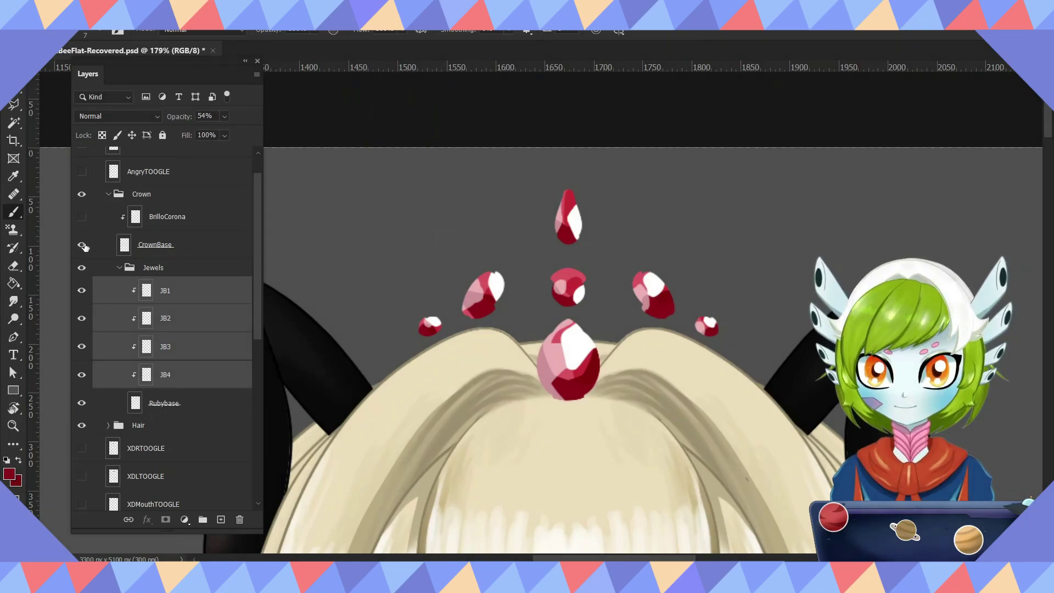
click(82, 245)
scroll(580, 408, down, 3)
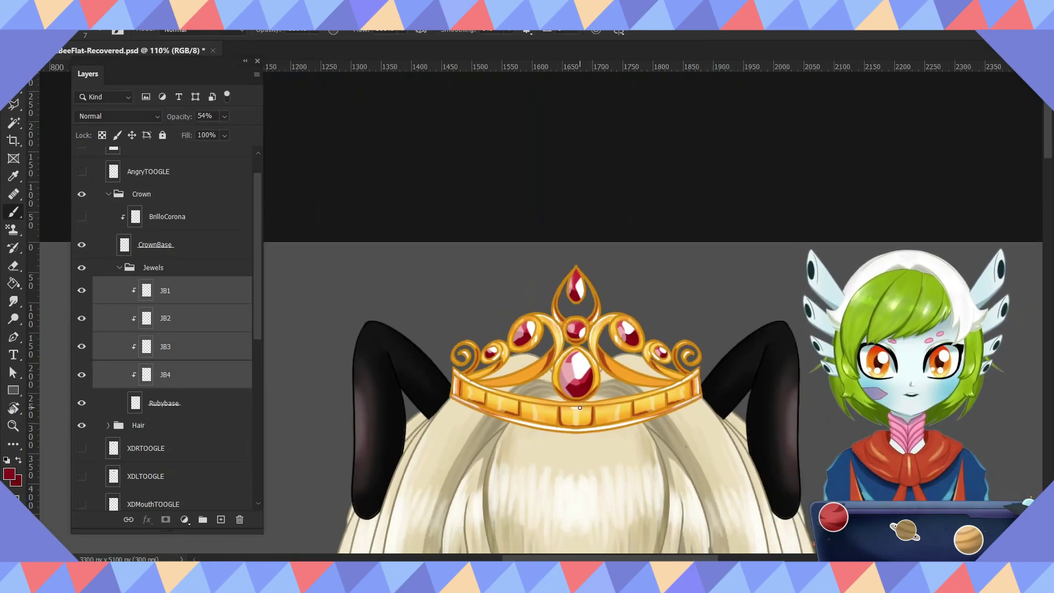
scroll(623, 337, down, 3)
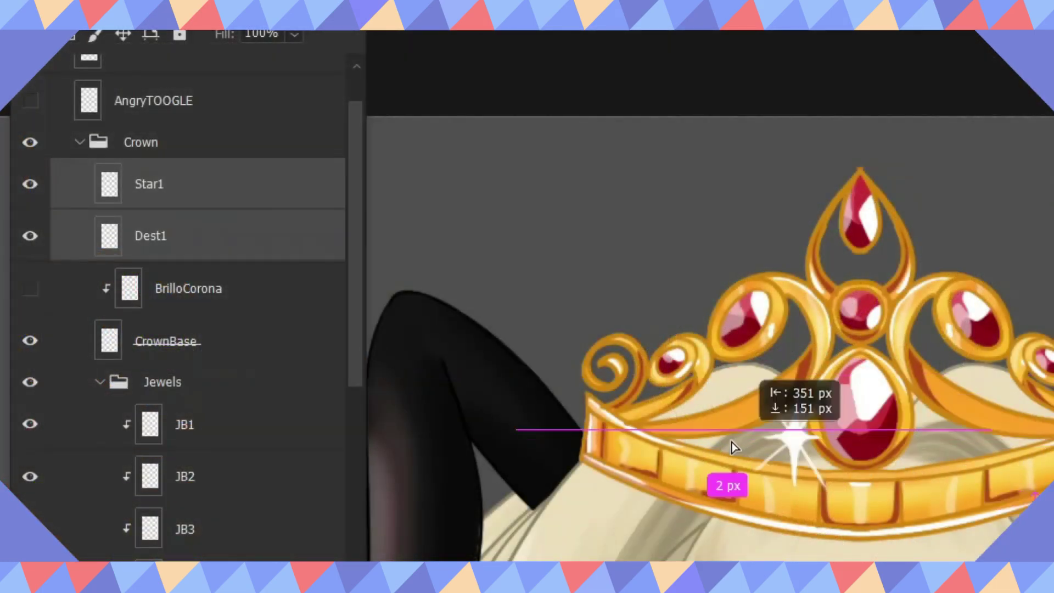
Step: Move the Star1 and Dest1 sparkle together onto the left part of the crown's band
drag(732, 442, 684, 447)
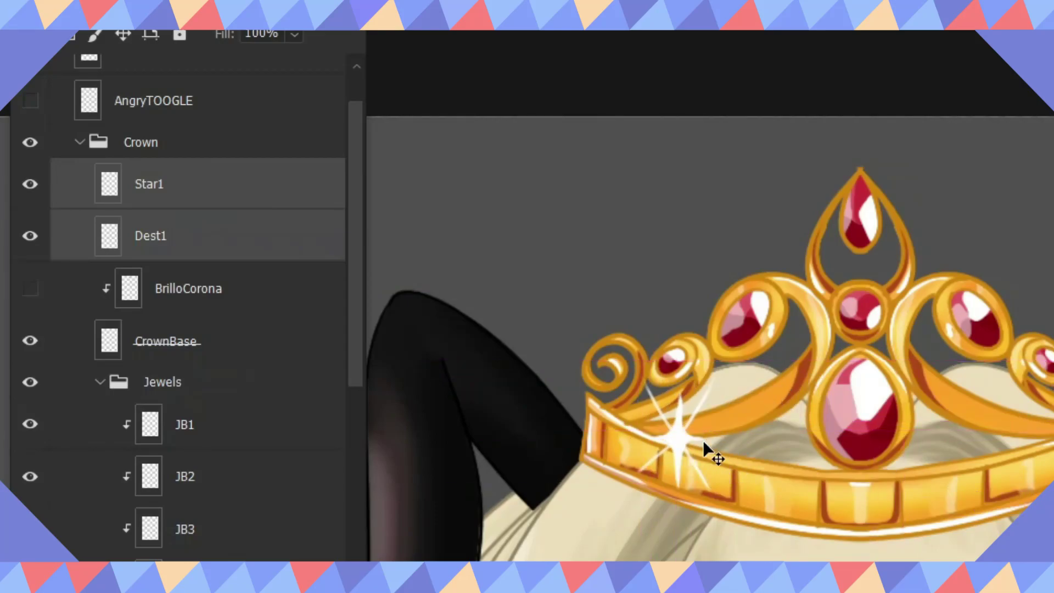
scroll(709, 339, down, 5)
scroll(653, 221, up, 4)
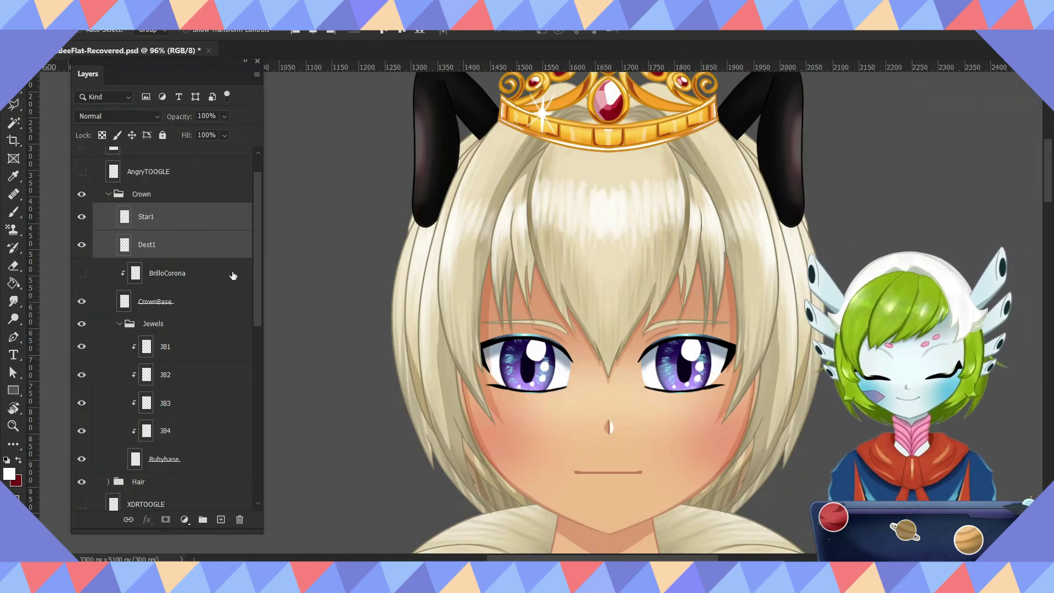
Step: Toggle the visibility of RWhite and the right-eye layers clipped to it, examining what each contributes to the eye
scroll(486, 307, up, 2)
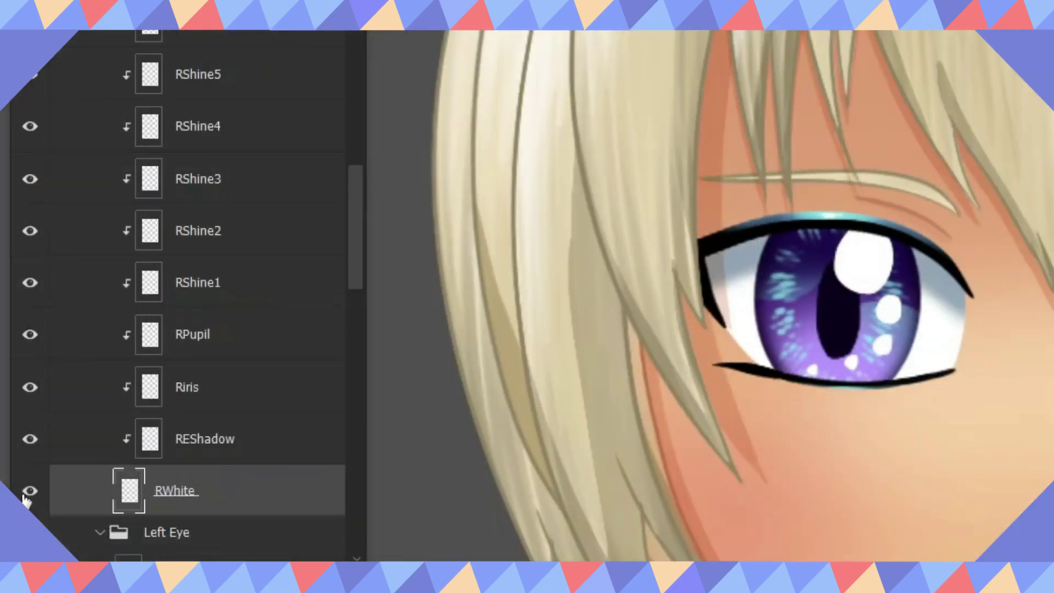
click(25, 494)
click(24, 494)
click(24, 493)
click(24, 494)
click(25, 494)
click(25, 494)
drag(30, 439, 29, 126)
drag(31, 231, 28, 384)
click(28, 385)
click(28, 384)
click(28, 384)
click(28, 384)
click(31, 334)
click(30, 334)
Step: Add a clipped layer directly above Riris in the right eye and name it EyeLuz
click(187, 387)
key(ctrl+shift+alt+n)
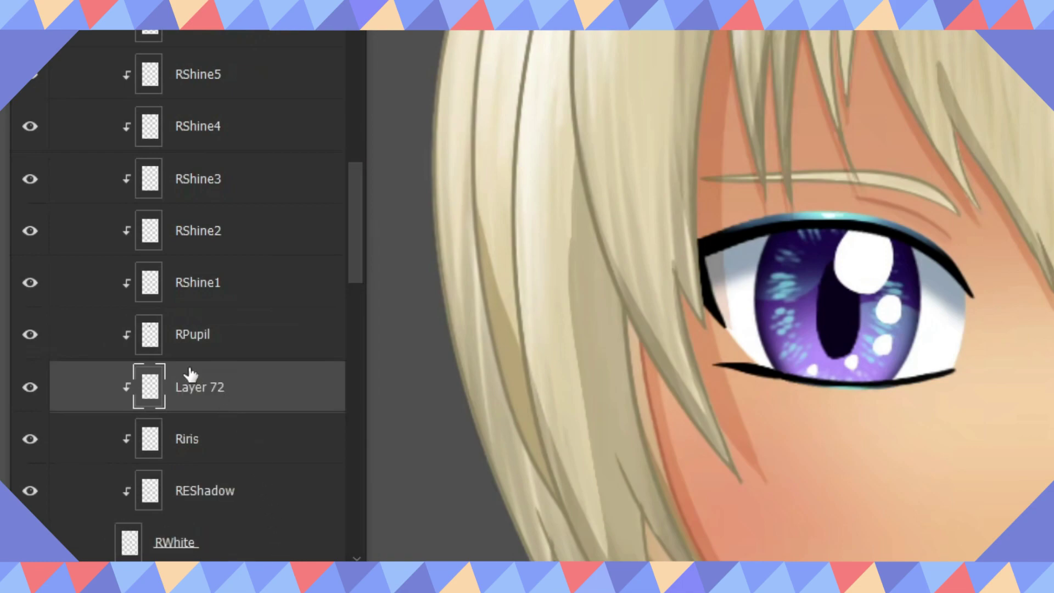
double_click(192, 387)
text(Ey)
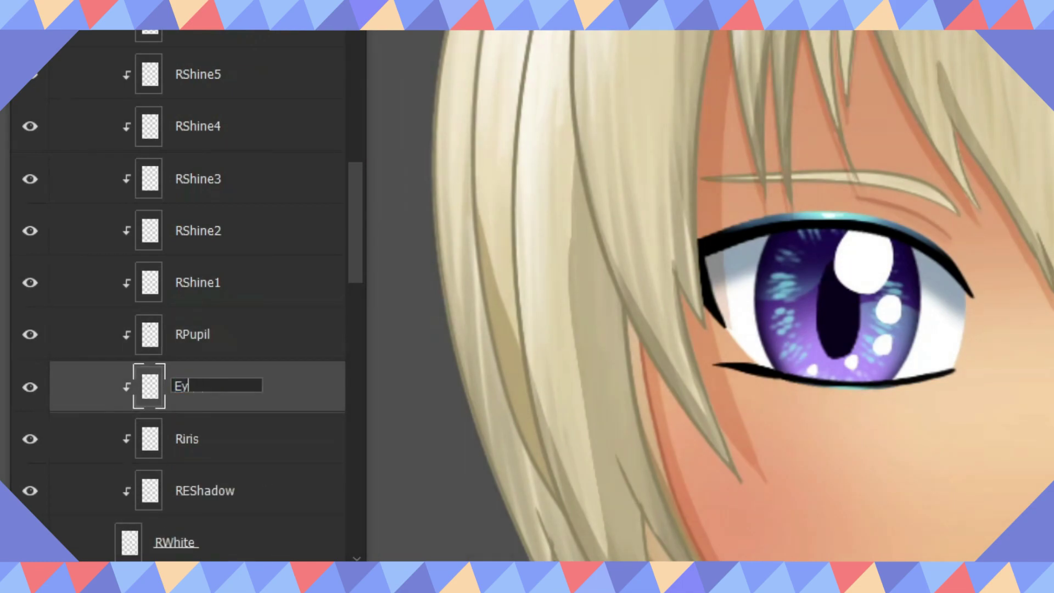
text(eLuz)
key(Return)
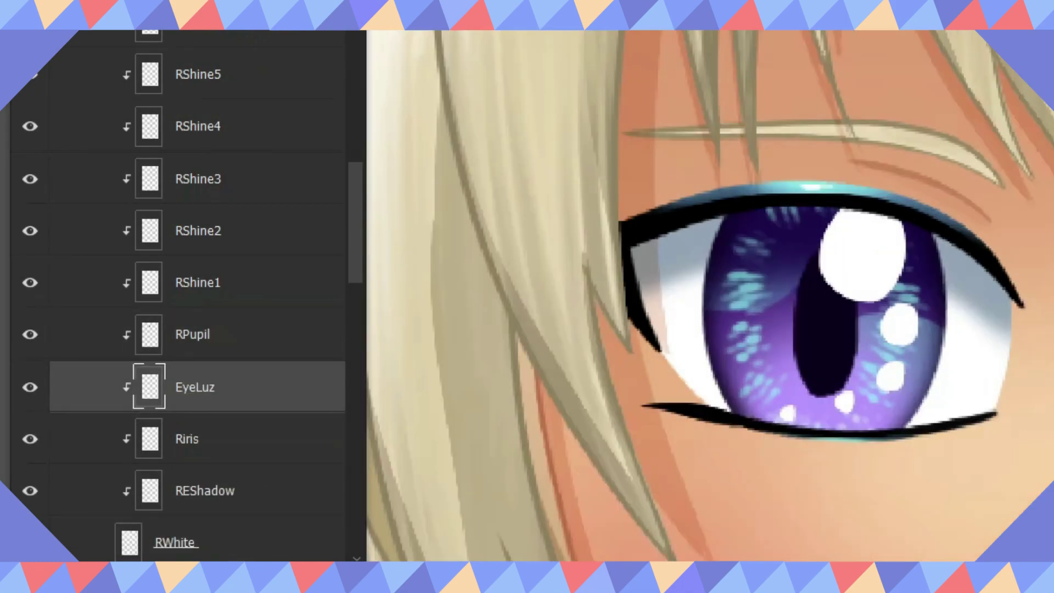
Step: Paint a soft light-lilac glow over the right iris on the EyeLuz layer
right_click(782, 298)
click(496, 214)
key(Return)
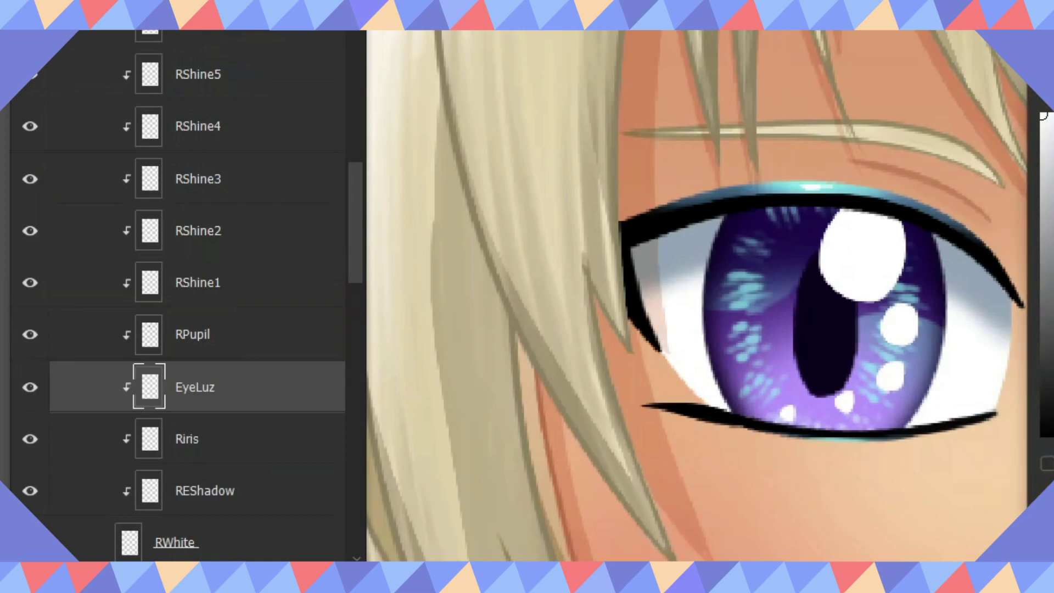
mouse_move(823, 329)
mouse_down()
mouse_move(813, 339)
mouse_move(829, 329)
mouse_up()
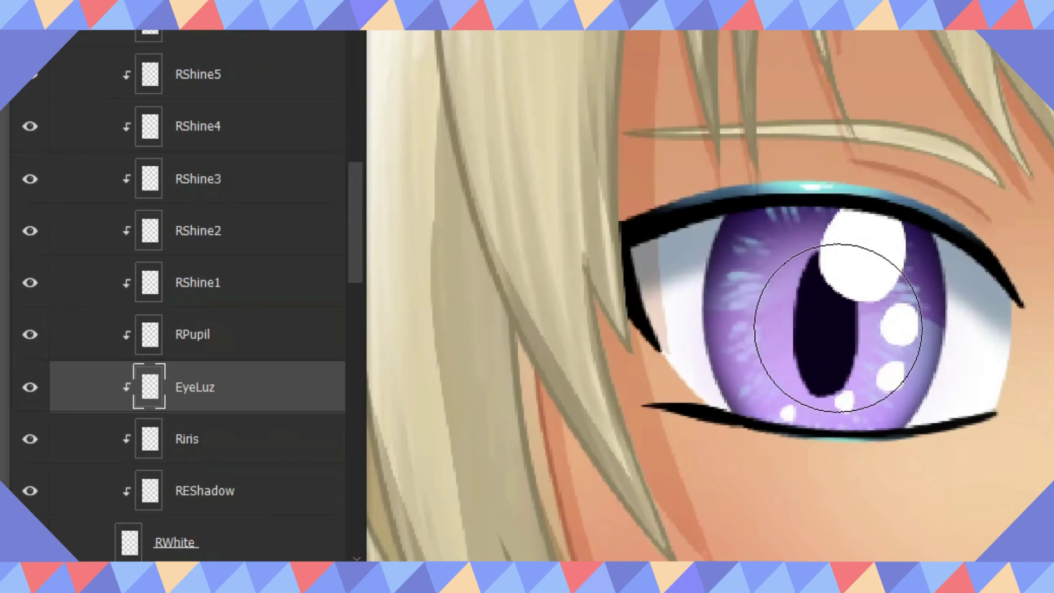
scroll(950, 400, down, 5)
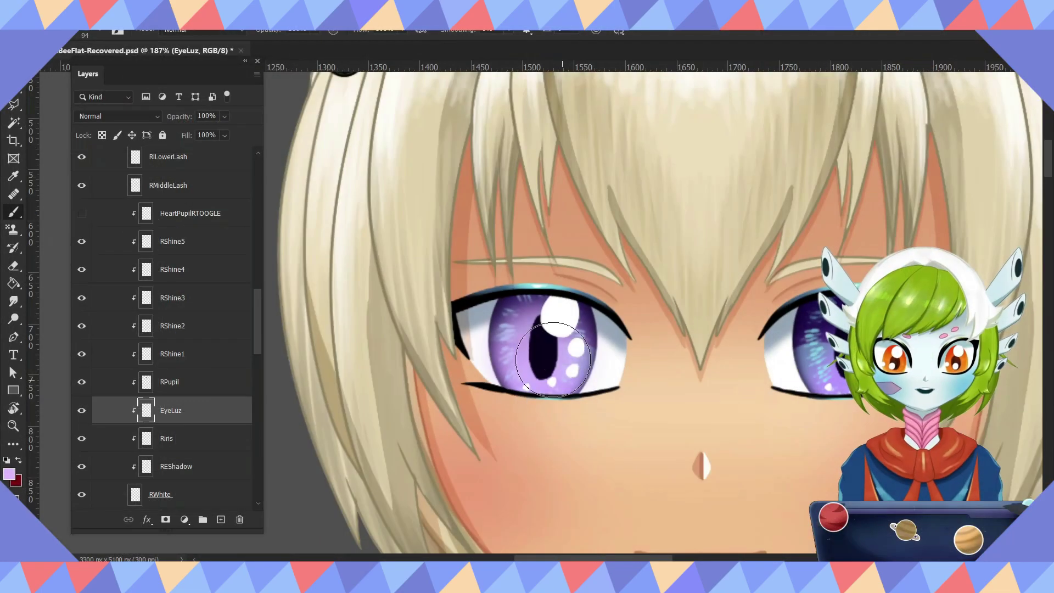
Step: Set the EyeLuz layer's opacity to 18%
click(223, 118)
mouse_move(219, 131)
mouse_down()
mouse_move(177, 131)
mouse_move(248, 133)
mouse_move(214, 133)
mouse_up()
scroll(239, 378, down, 2)
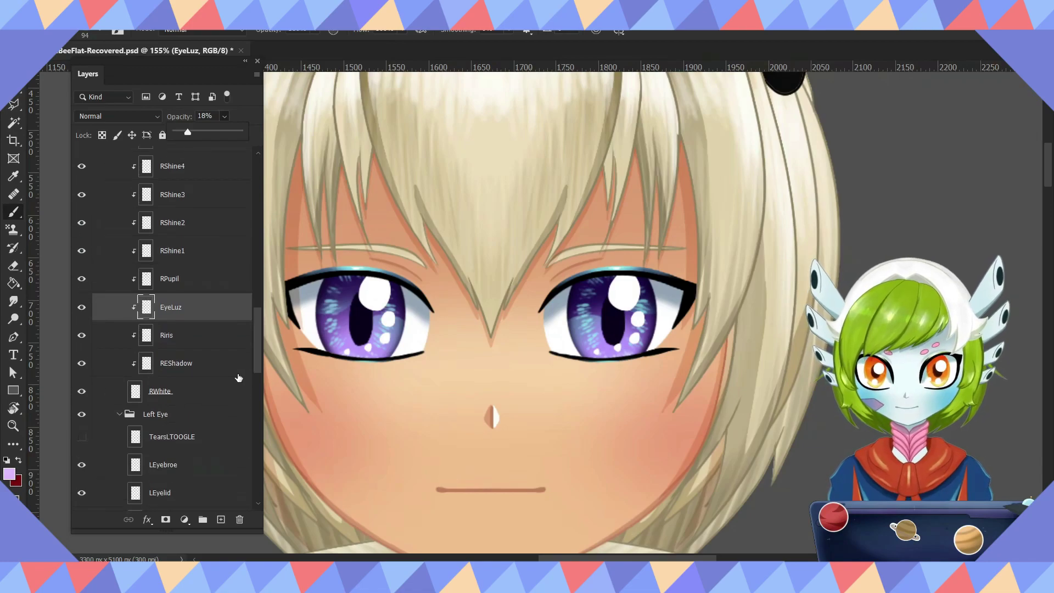
scroll(238, 377, down, 5)
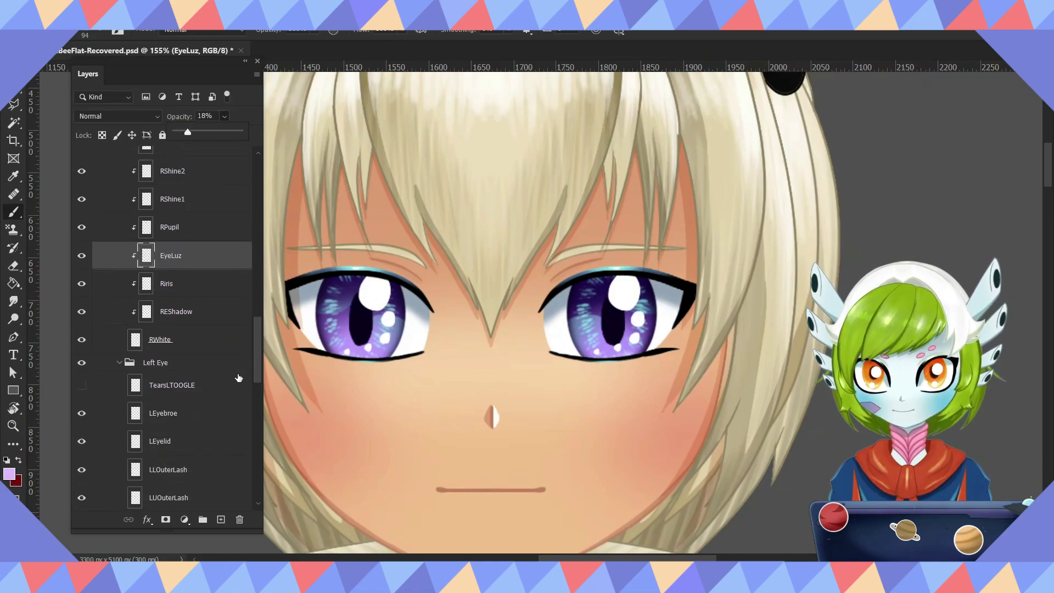
scroll(509, 327, down, 2)
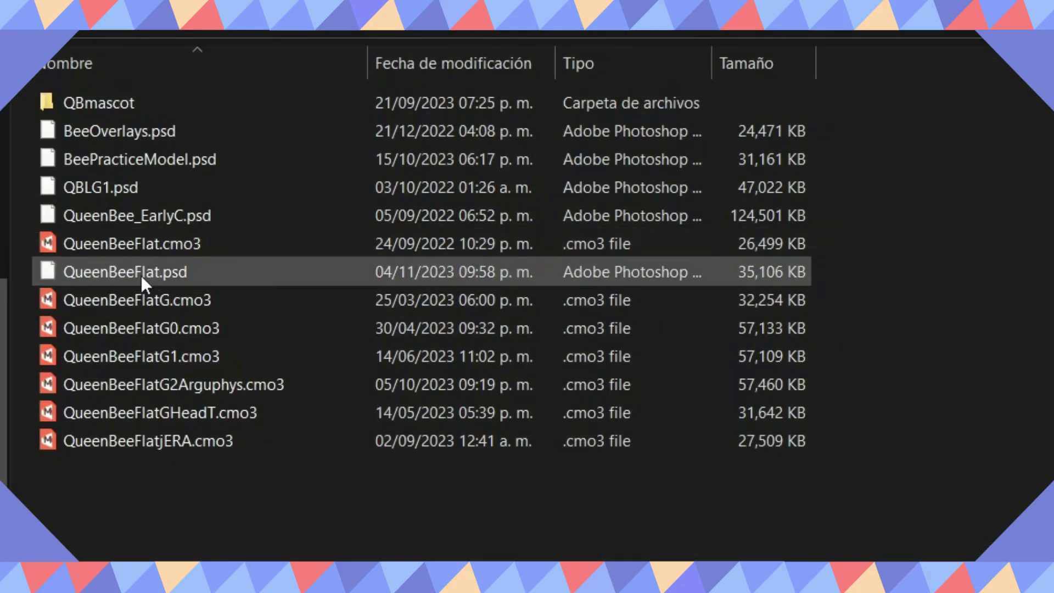
Step: Switch to Live2D Cubism and import QueenBeeFlat.psd into the open QueenBeeFlatG2Arguphys model
click(140, 276)
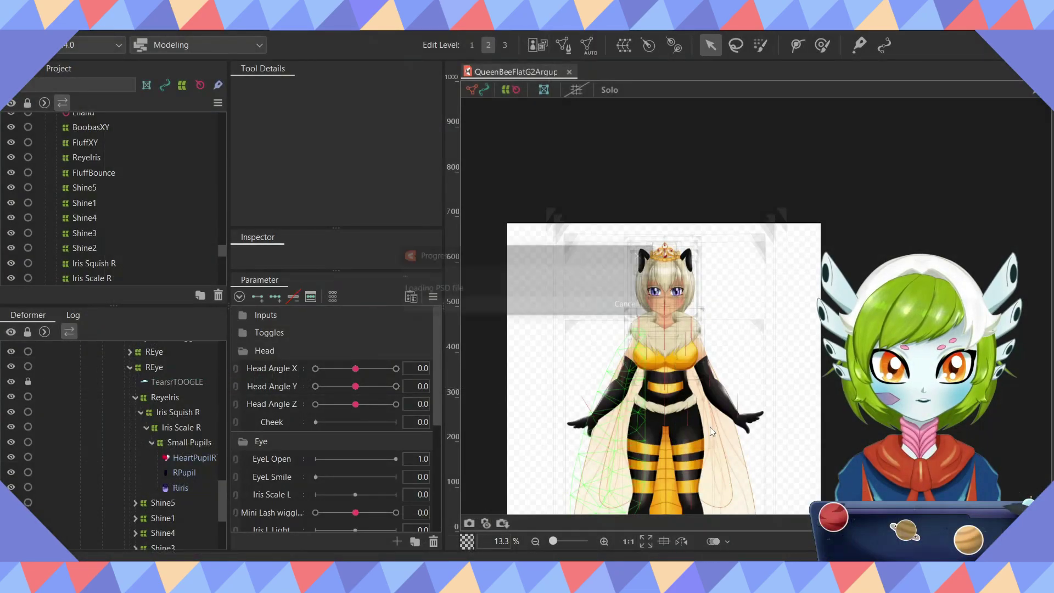
drag(709, 427, 710, 426)
click(467, 241)
click(500, 392)
click(489, 392)
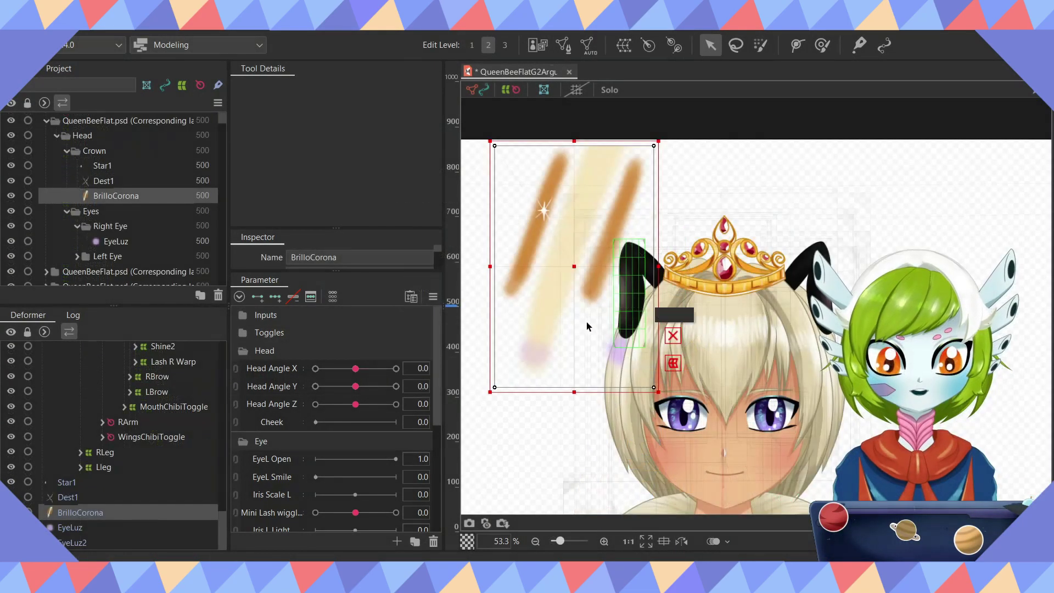
Step: Select the imported Star1, Dest1, BrilloCorona, EyeLuz and EyeLuz2 and generate their meshes automatically from a preset
click(74, 483)
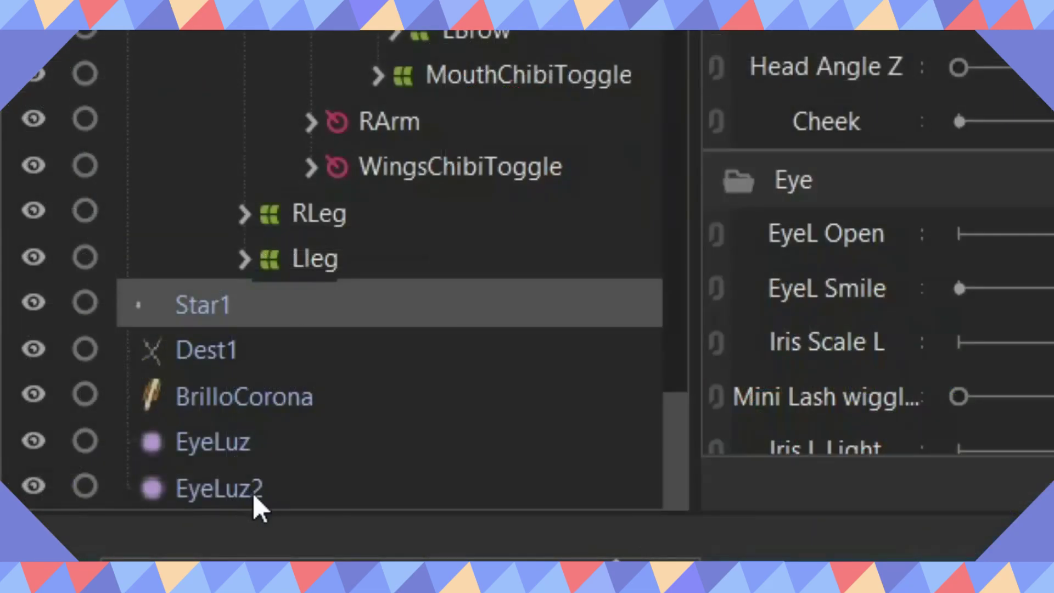
shift+click(83, 545)
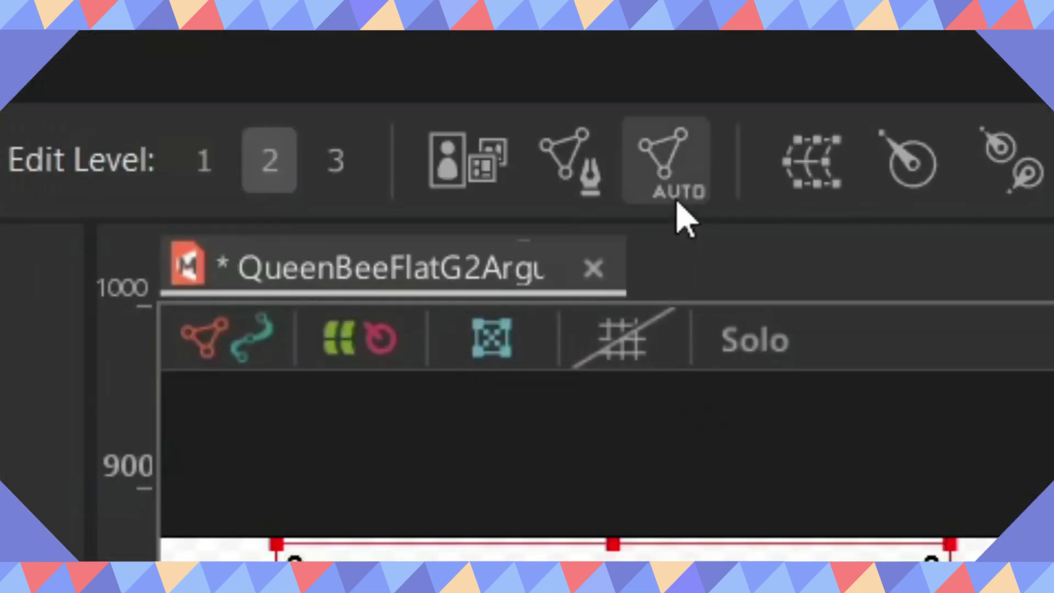
click(677, 207)
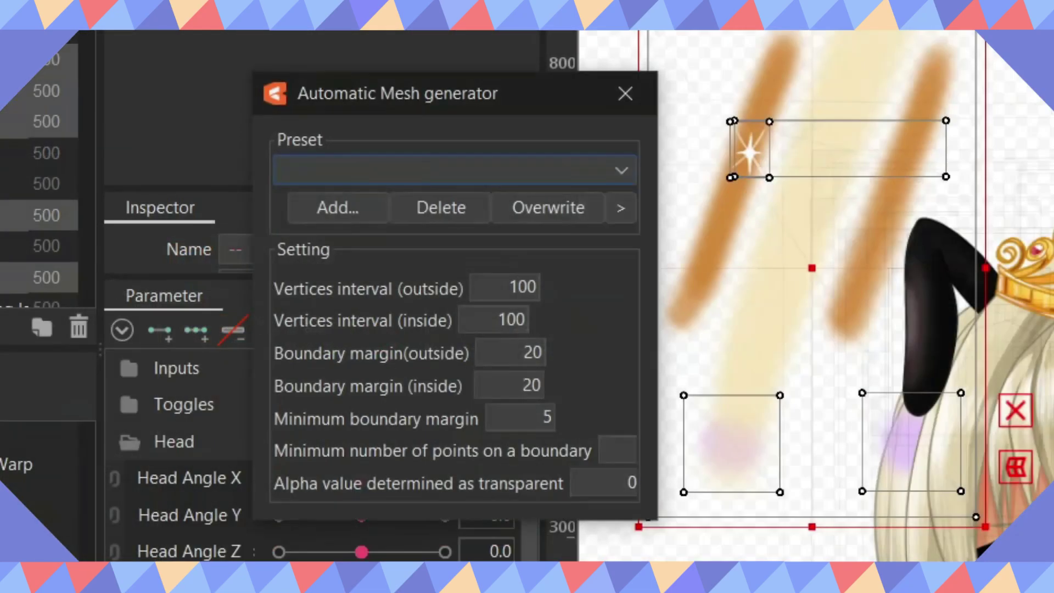
click(621, 170)
click(348, 266)
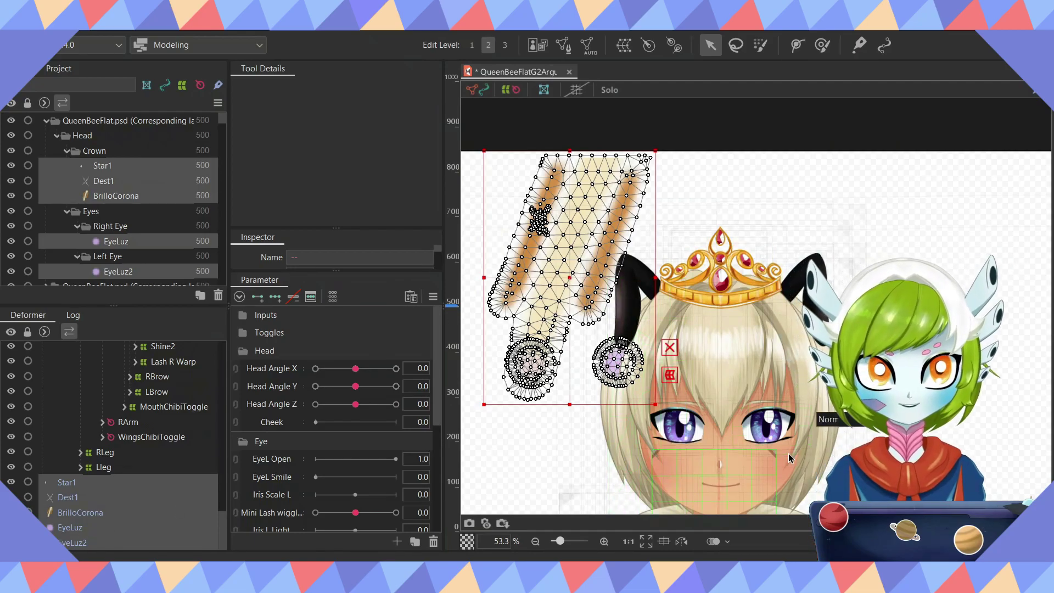
Step: Move the five new art meshes into the Face deformer, and move BrilloCorona on into the Crown deformer
drag(159, 376, 153, 348)
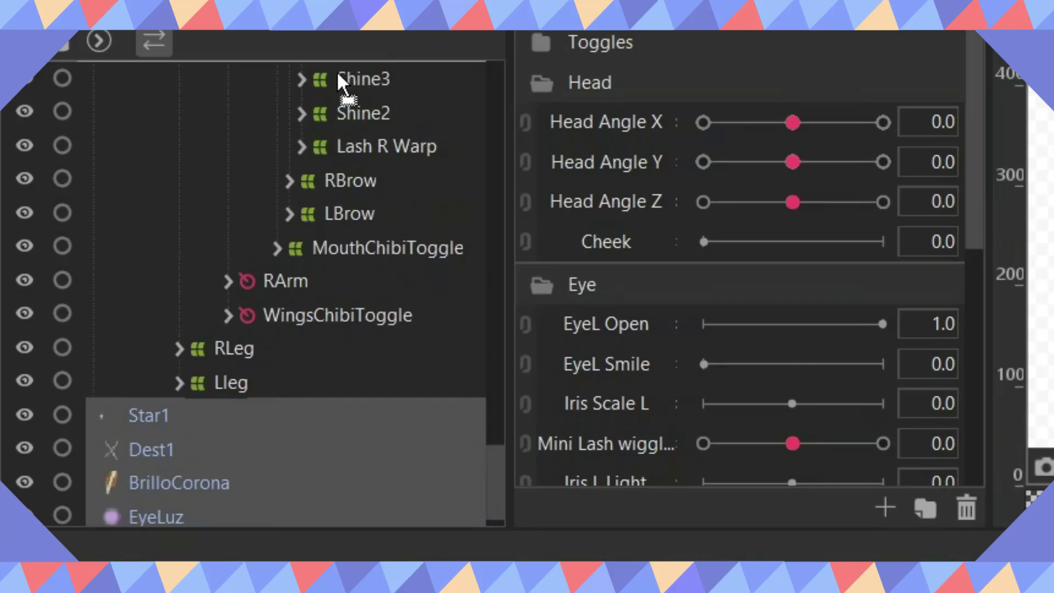
drag(337, 71, 362, 228)
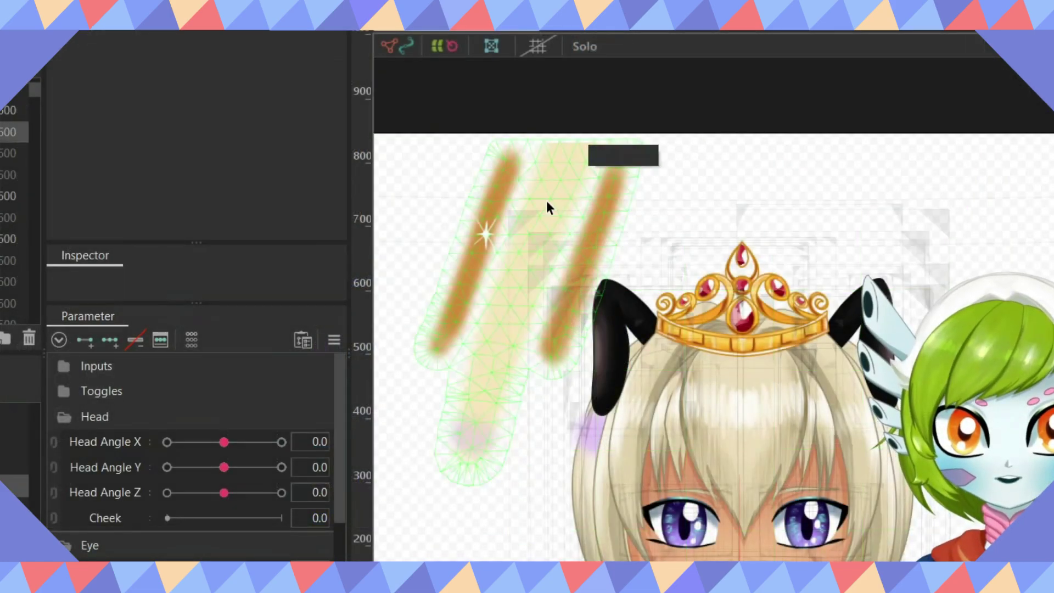
click(546, 201)
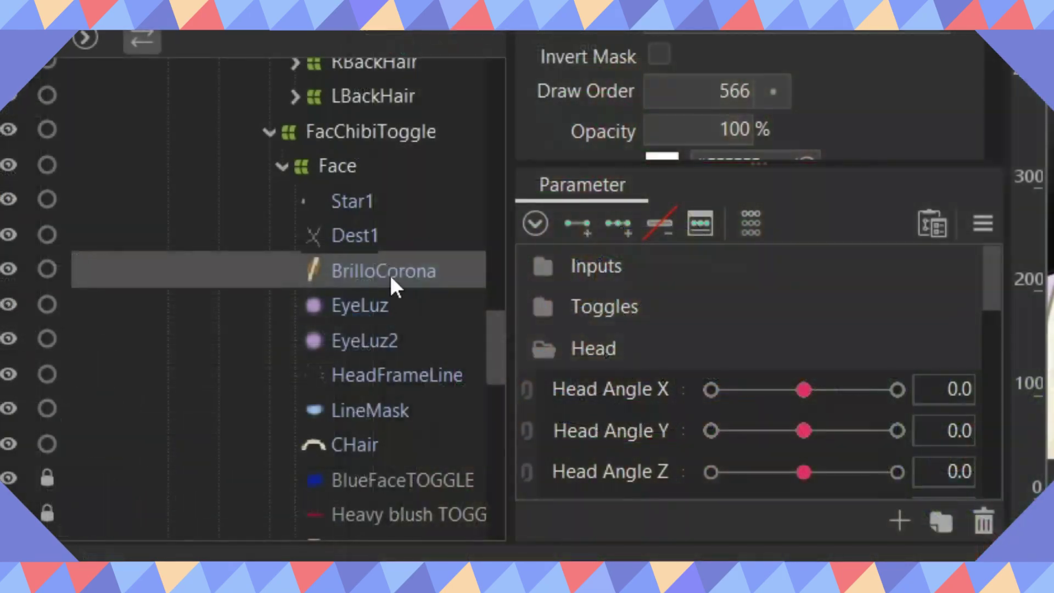
drag(396, 282, 351, 190)
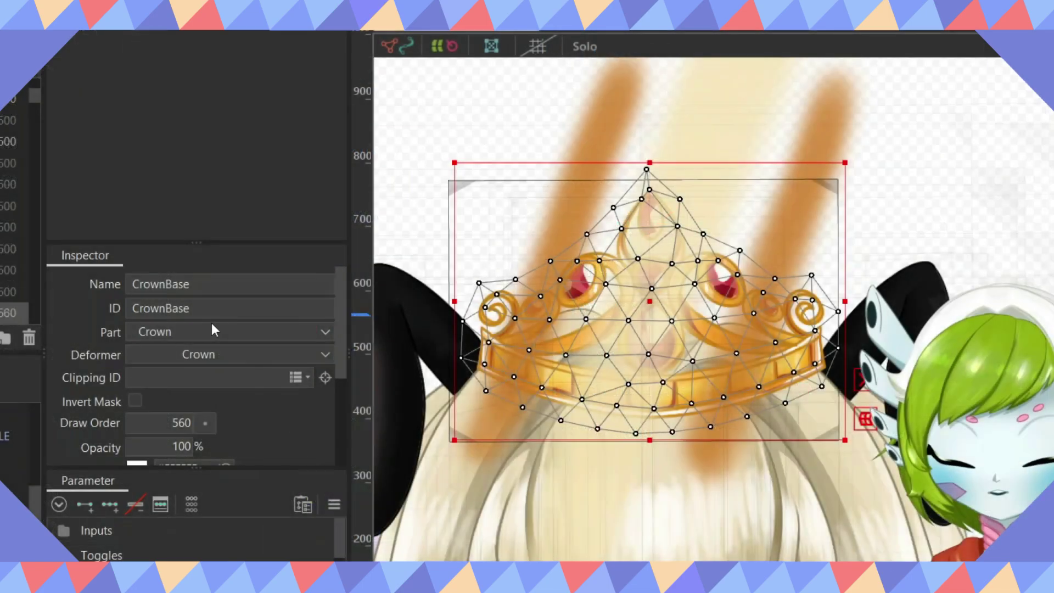
Step: Copy the CrownBase mesh's ID and enter it as BrilloCorona's clipping ID
click(195, 328)
click(195, 328)
double_click(224, 306)
key(ctrl+c)
key(BackSpace)
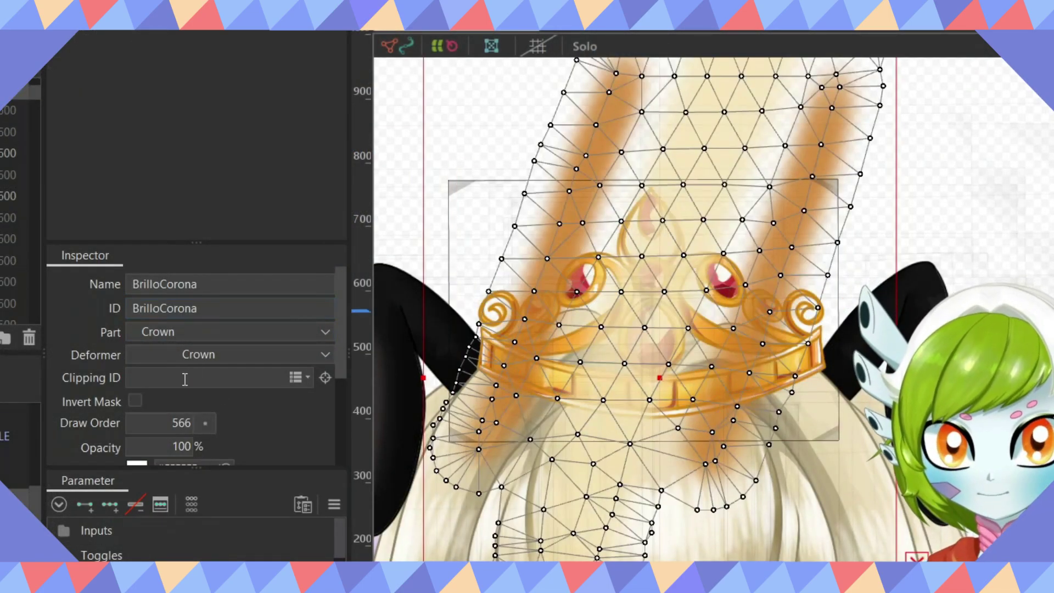
click(185, 379)
key(ctrl+v)
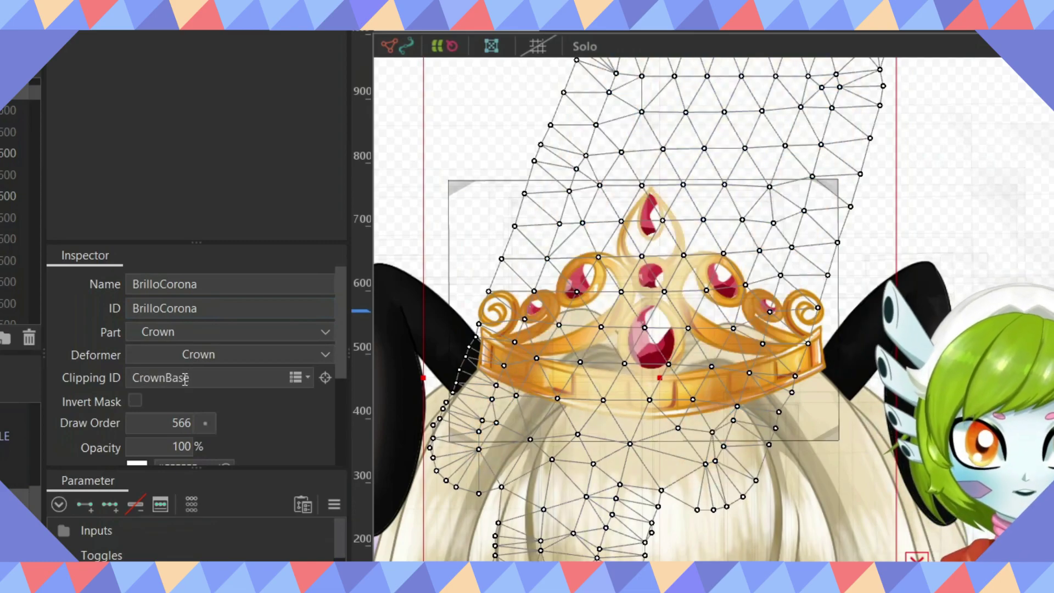
Step: Key BrilloCorona to Head Angle X and shift the shine sideways across the crown at 30
scroll(805, 213, down, 2)
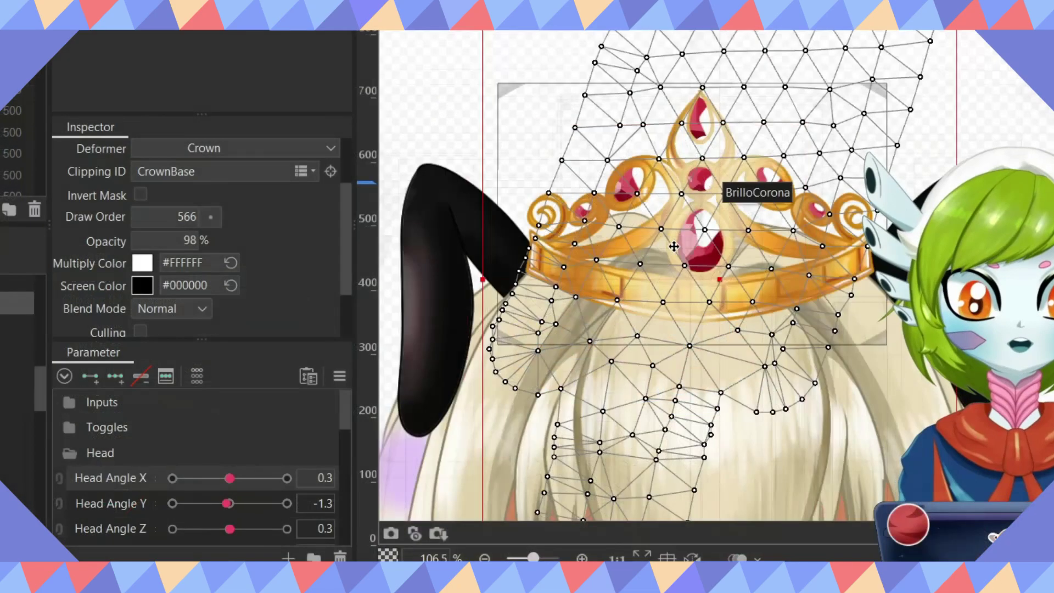
drag(220, 484, 286, 478)
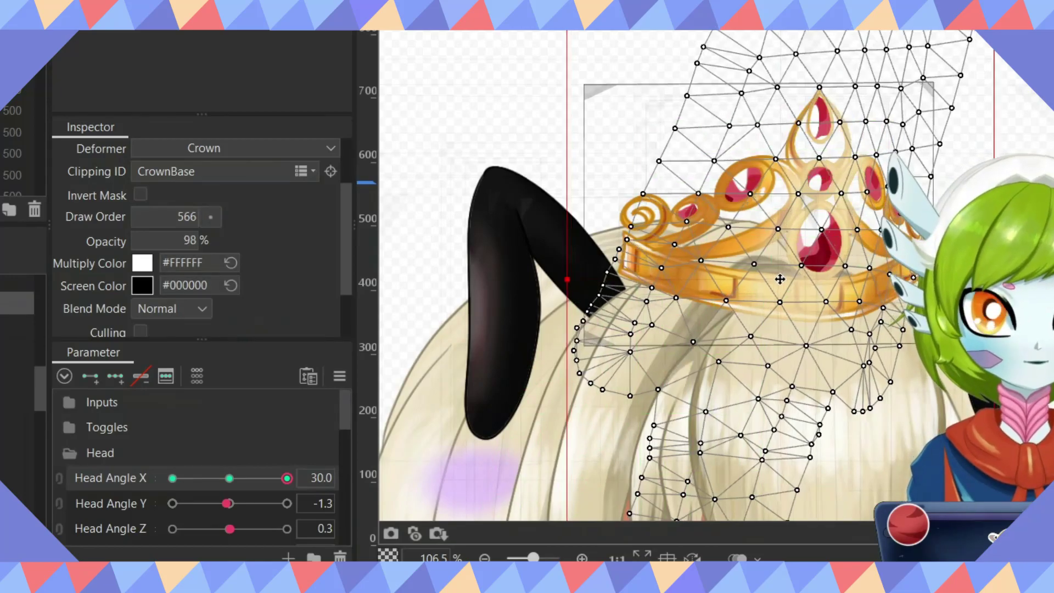
drag(782, 280, 733, 276)
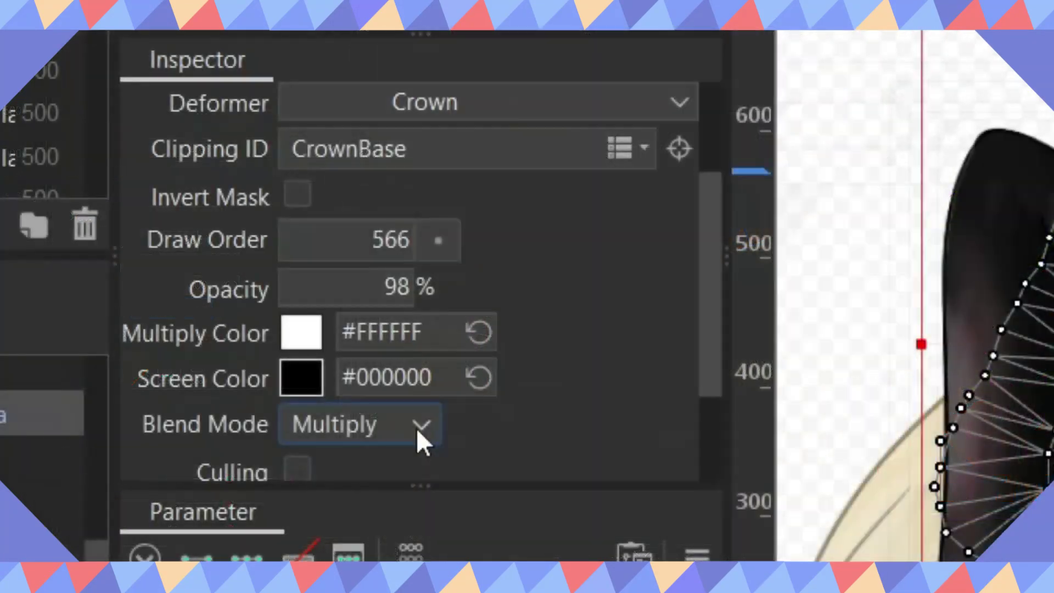
Step: Set BrilloCorona's blend mode to Additive and its opacity to 38%
click(204, 316)
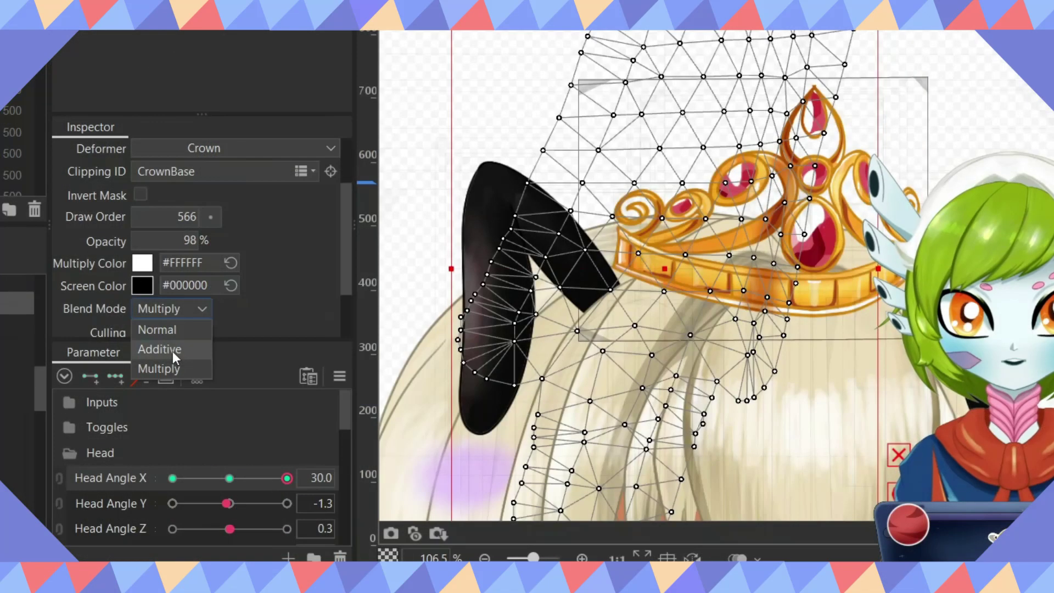
click(361, 505)
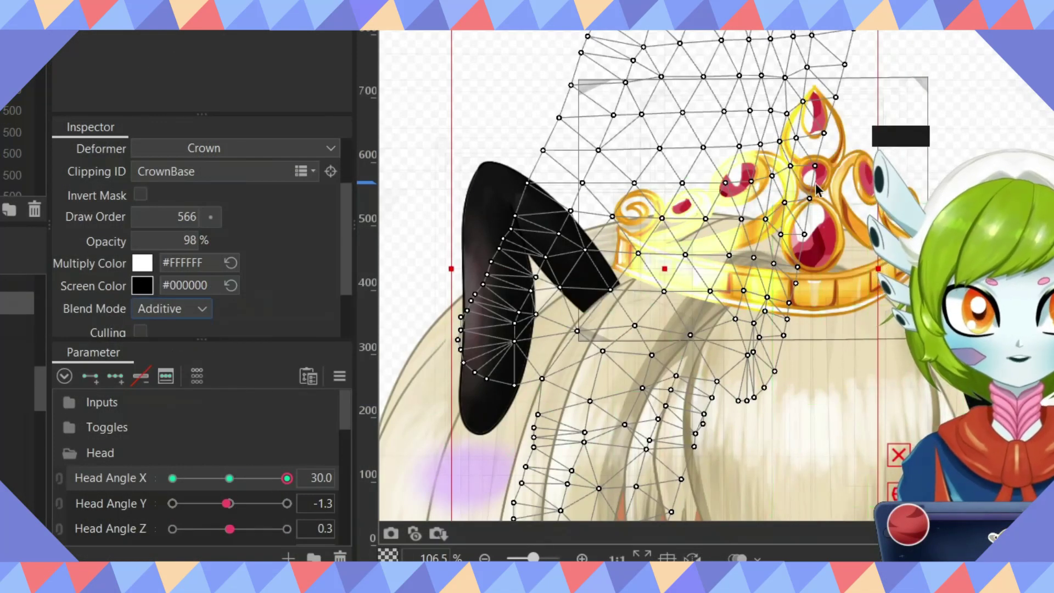
drag(189, 241, 142, 241)
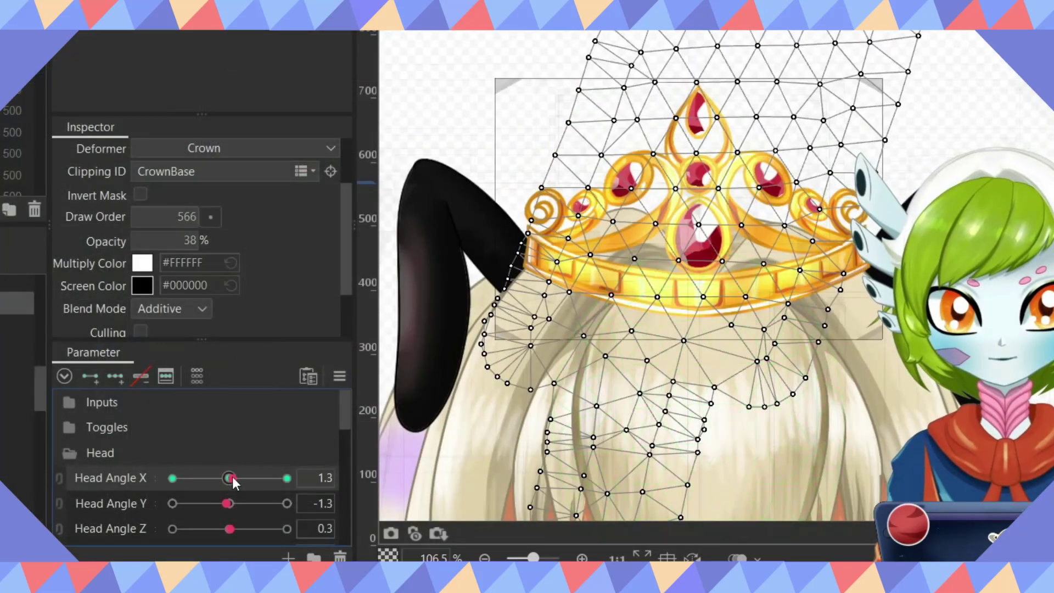
Step: Key BrilloCorona to Head Angle Y, shifting the shine down at 30 and up at -30, and preview the head movement
drag(233, 477, 335, 515)
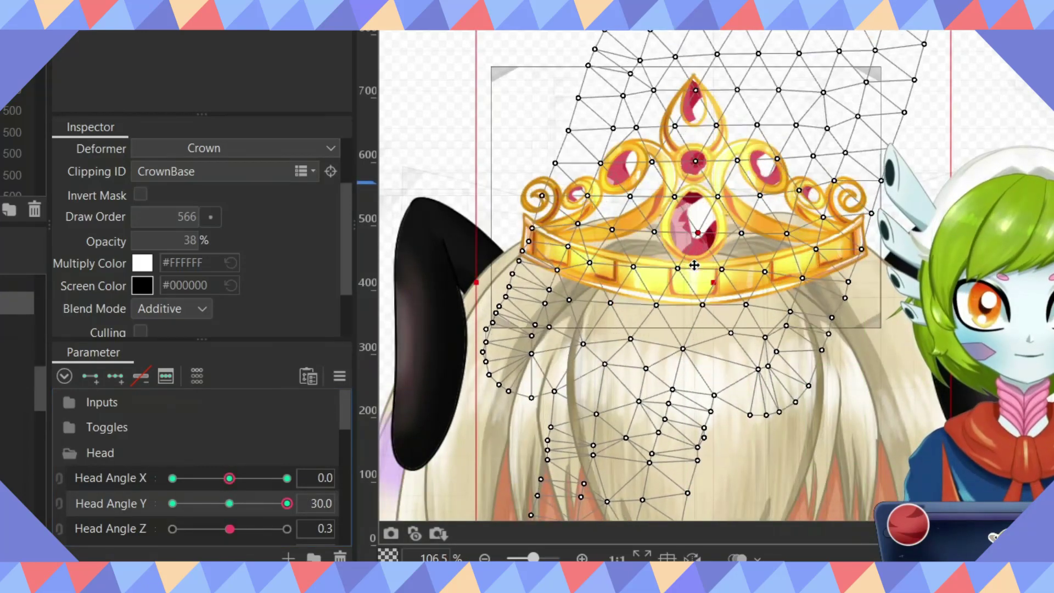
drag(693, 264, 692, 308)
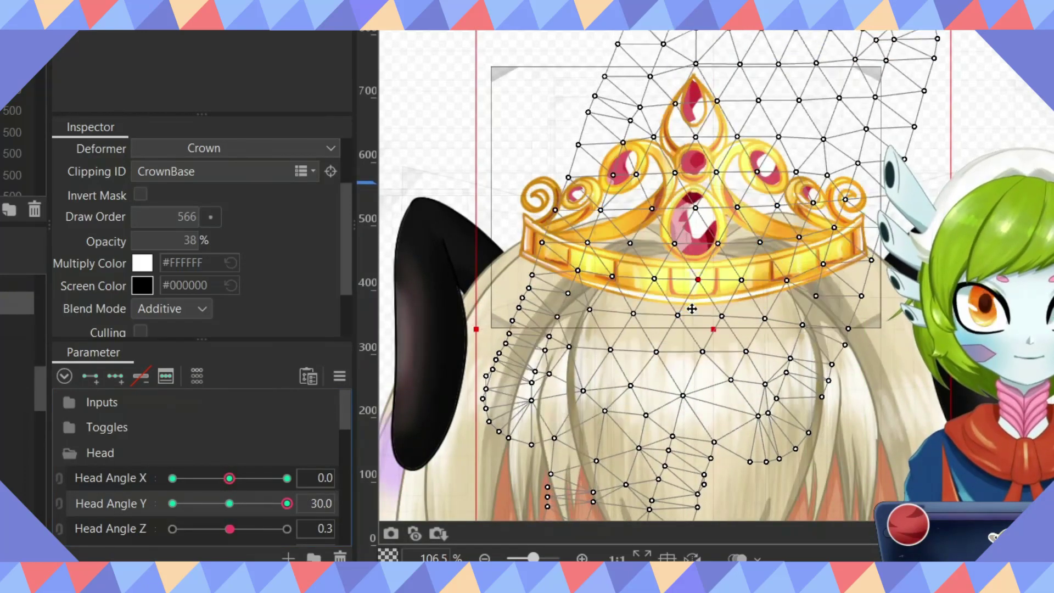
drag(287, 503, 173, 504)
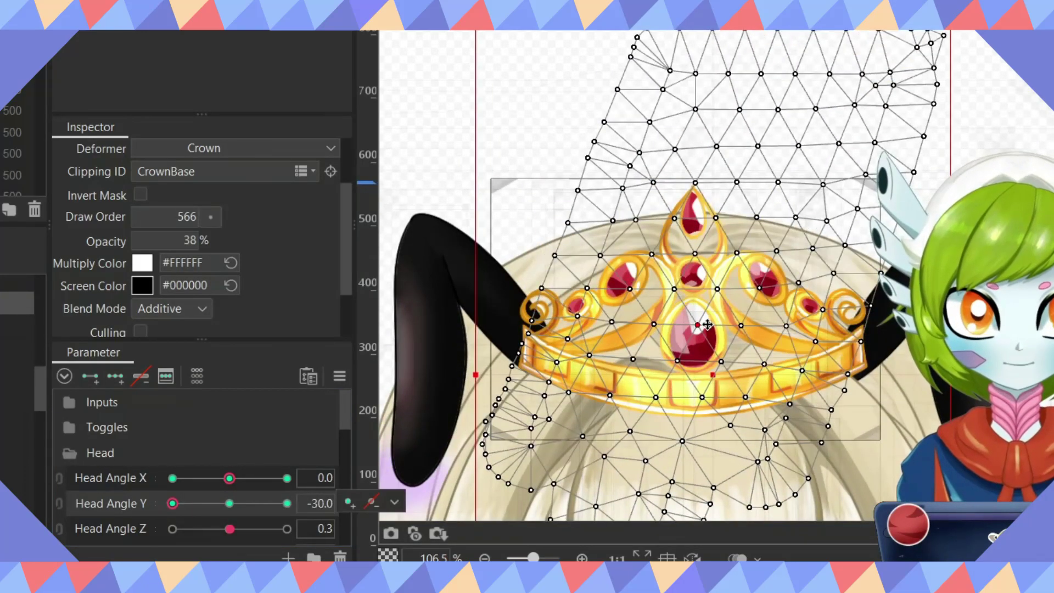
drag(705, 339, 714, 252)
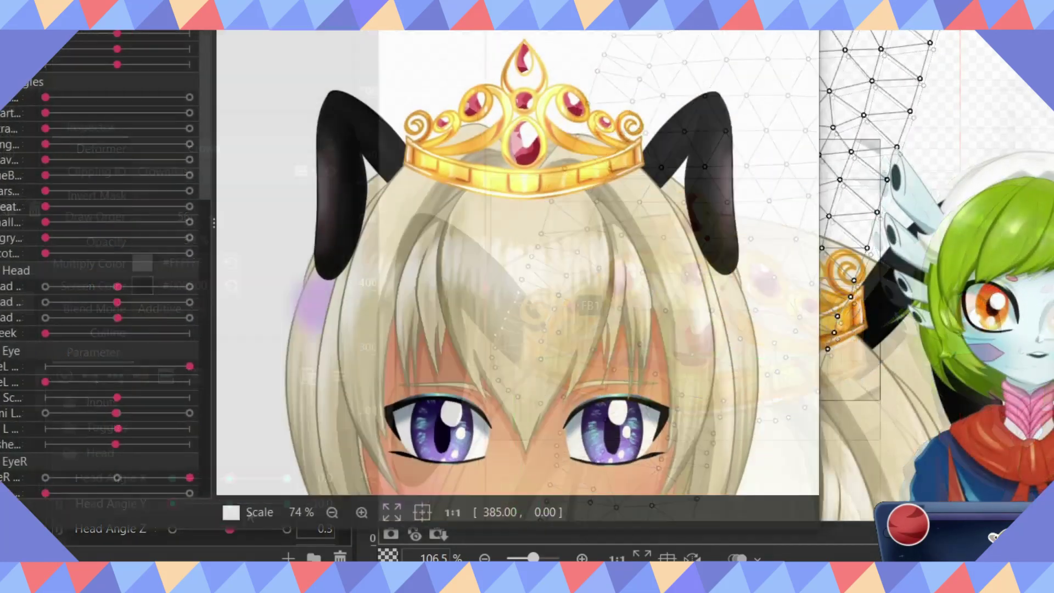
scroll(492, 289, up, 3)
scroll(513, 259, down, 3)
drag(656, 343, 612, 305)
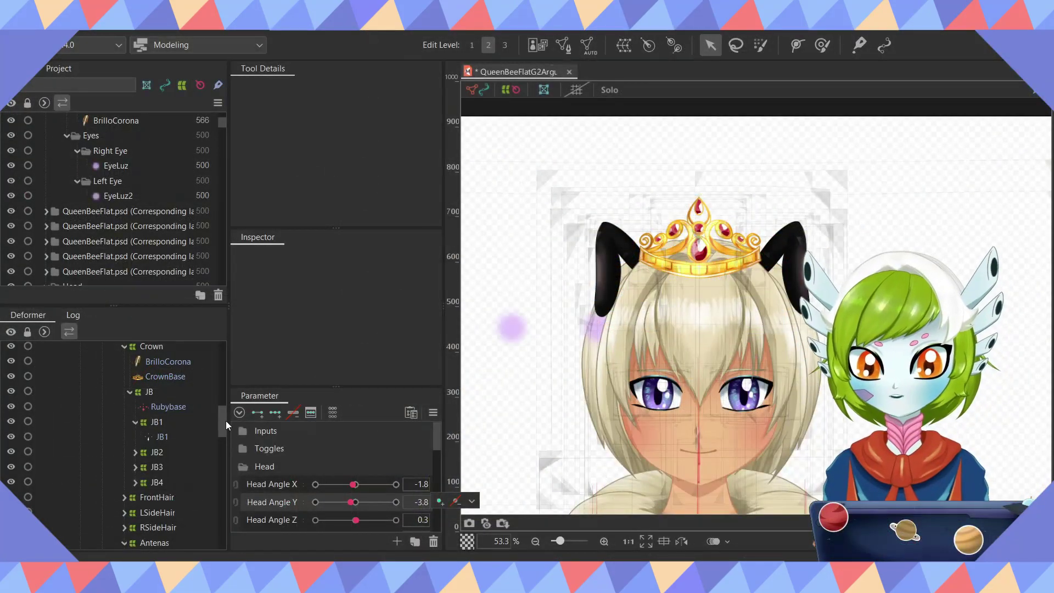
Step: Place Star1 and Dest1 on the crown's band with draw order 591, and move them into the Crown deformer
drag(225, 421, 199, 480)
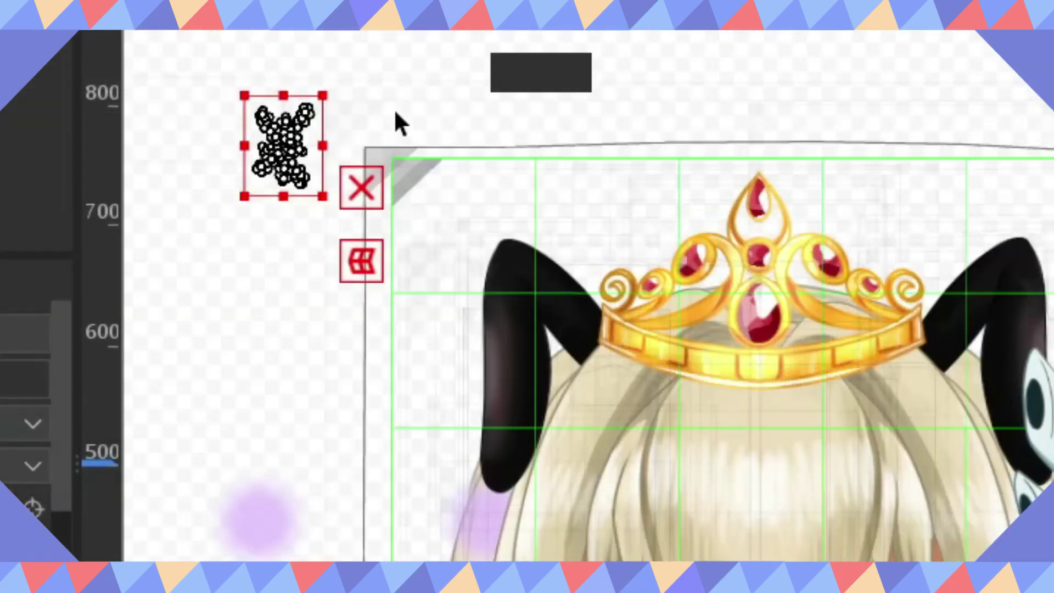
scroll(398, 118, up, 2)
drag(229, 162, 822, 456)
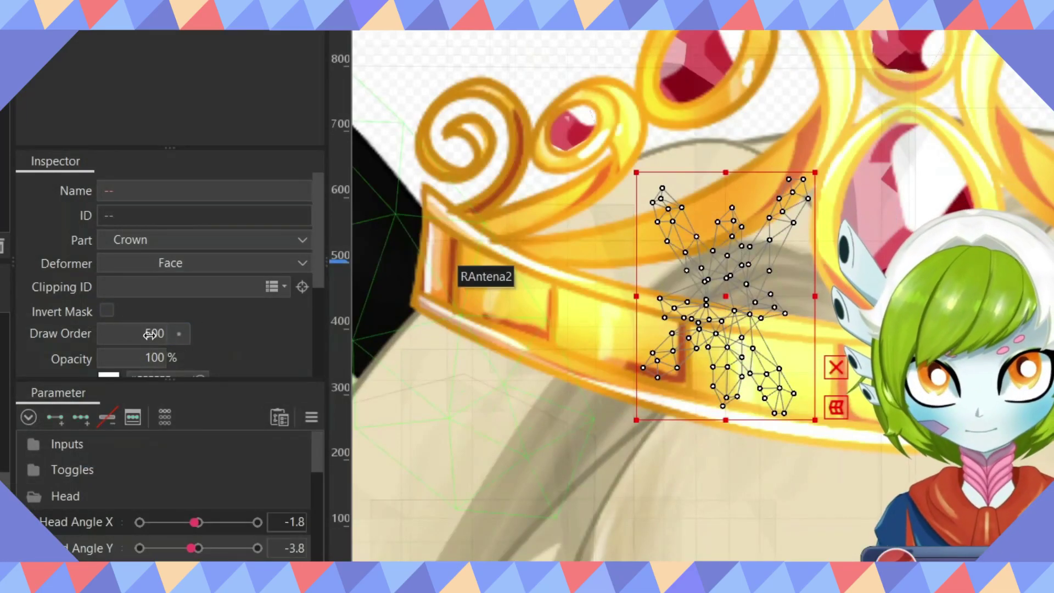
scroll(665, 98, down, 4)
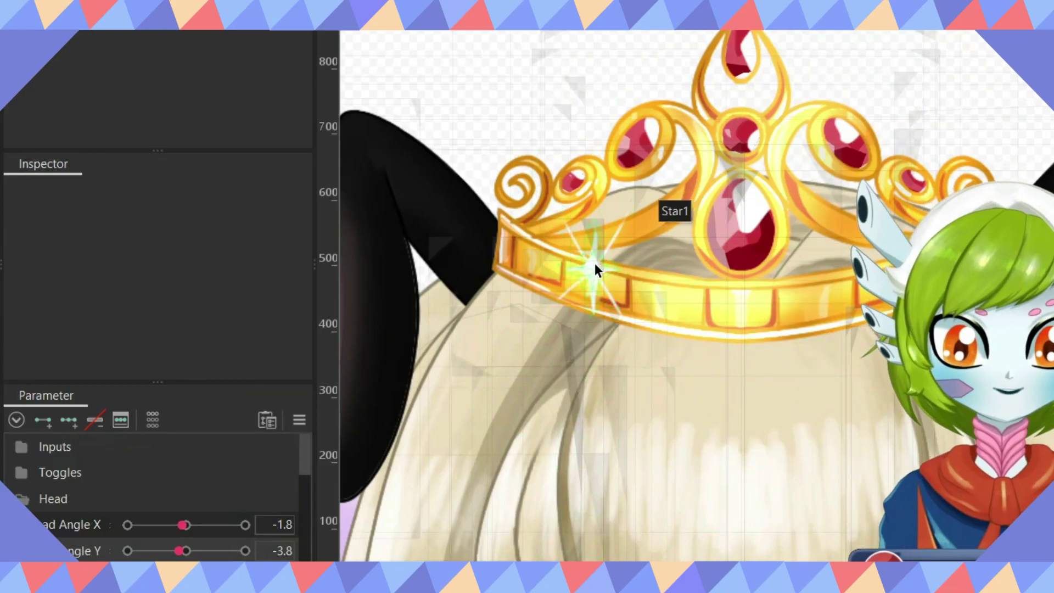
click(595, 262)
scroll(588, 264, up, 2)
drag(433, 384, 406, 110)
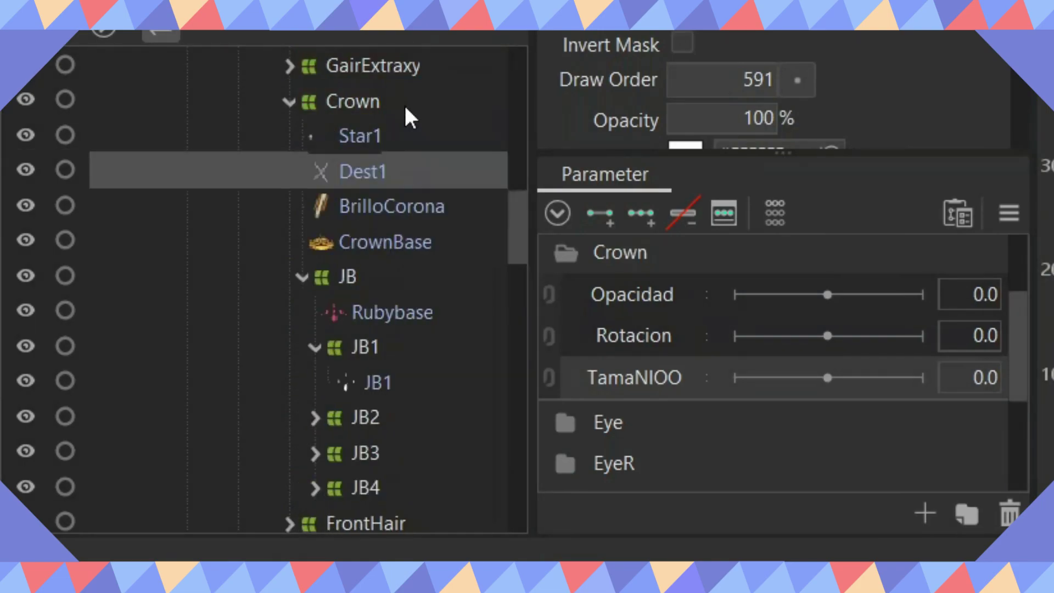
Step: Create two new parameters named TamaNodestello and Opacidaddestello with a range of -1.0 to 1.0
click(925, 513)
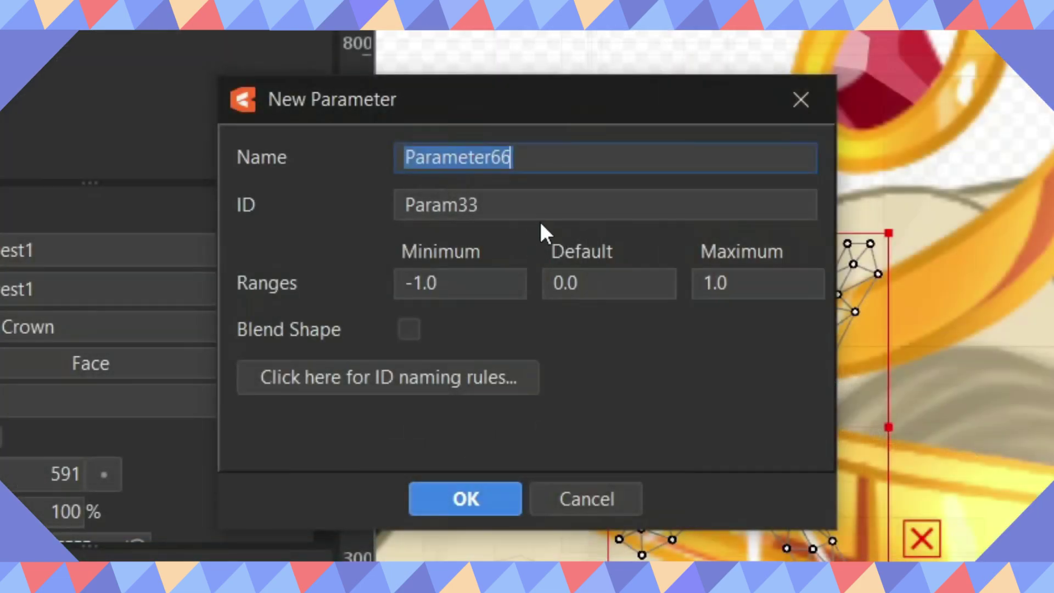
key(BackSpace)
text(TamaNodestello)
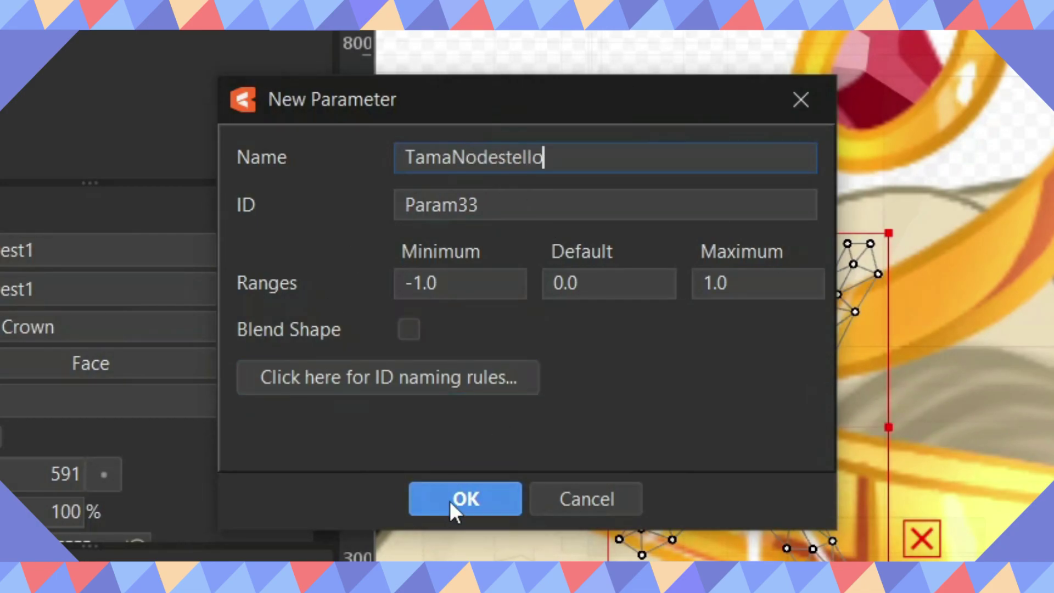
click(465, 498)
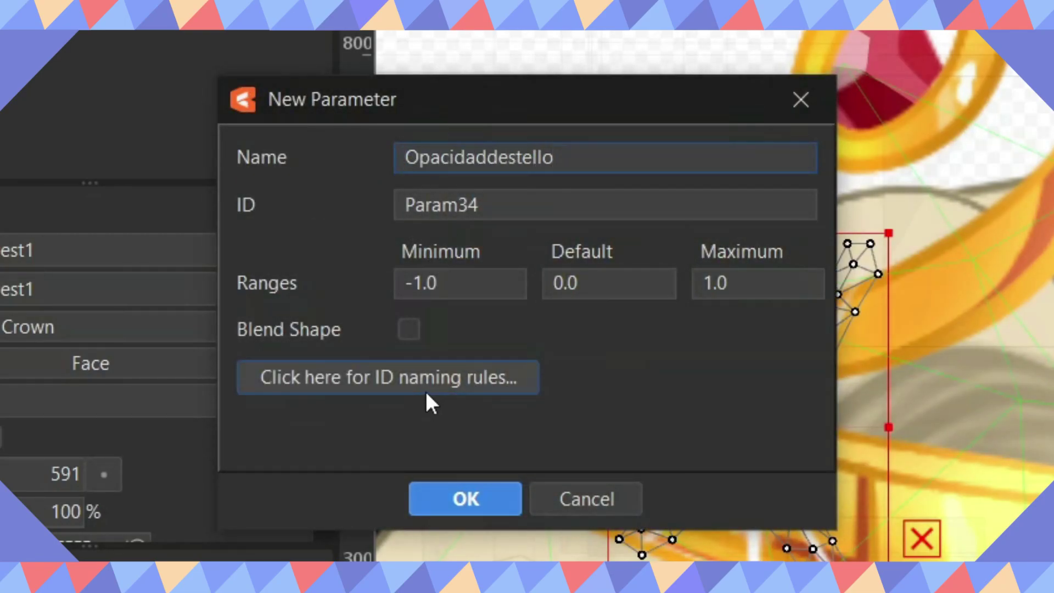
click(485, 505)
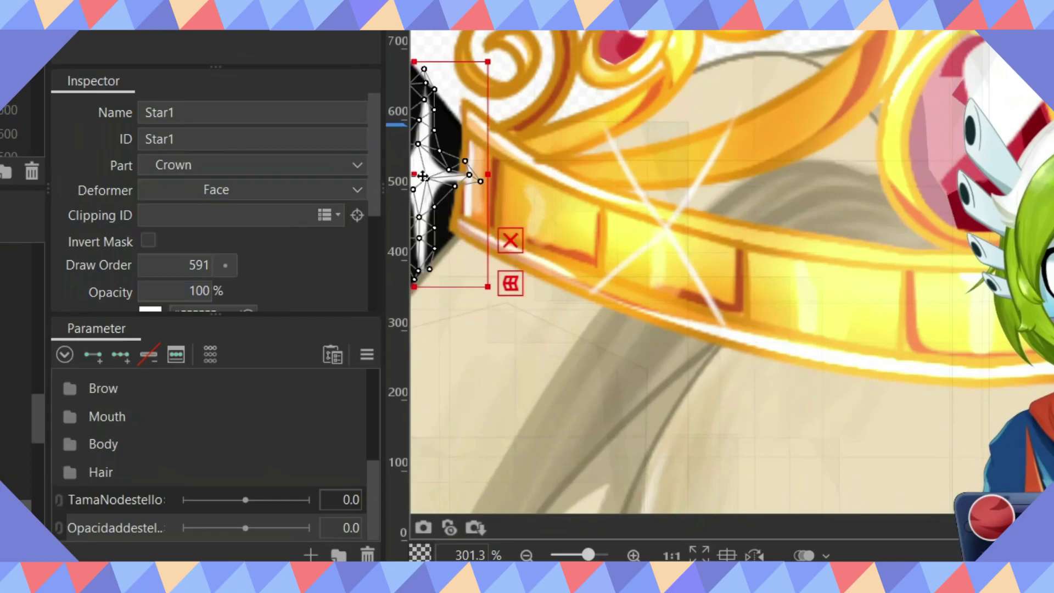
Step: Centre Star1 over Dest1 and wrap it in nested warp deformers named EstrellaTamaNo and EstrellaOpacidad
drag(422, 175, 594, 340)
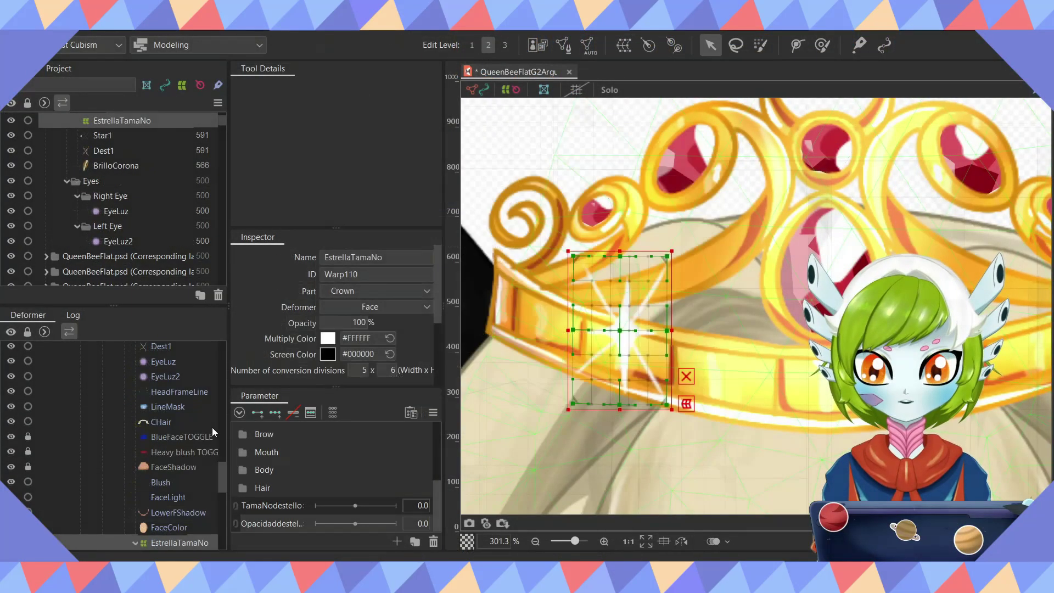
scroll(186, 466, down, 3)
click(167, 448)
click(624, 45)
text(Estrella)
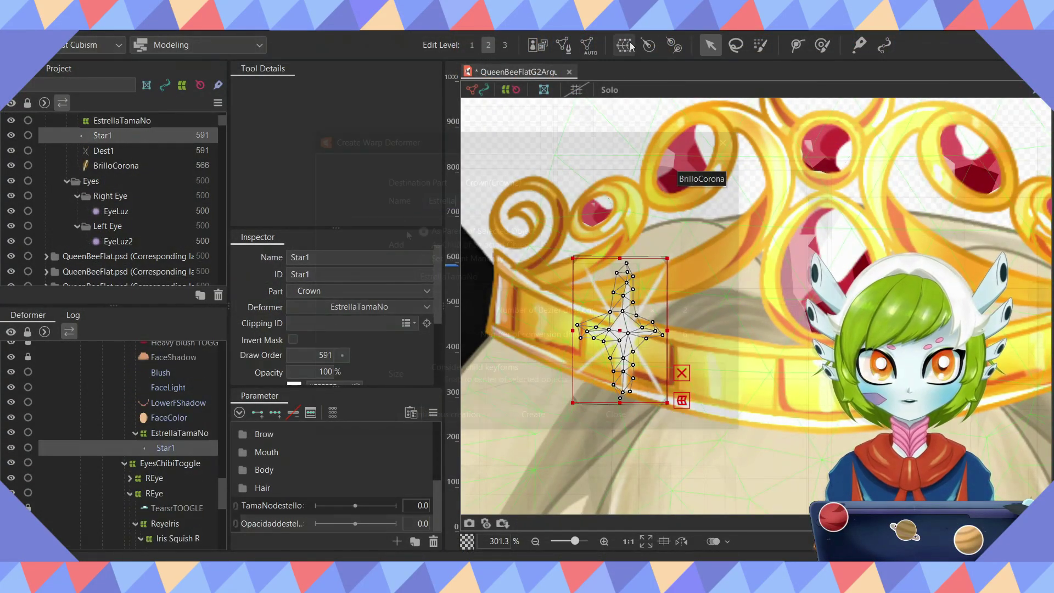
text(Opacidad)
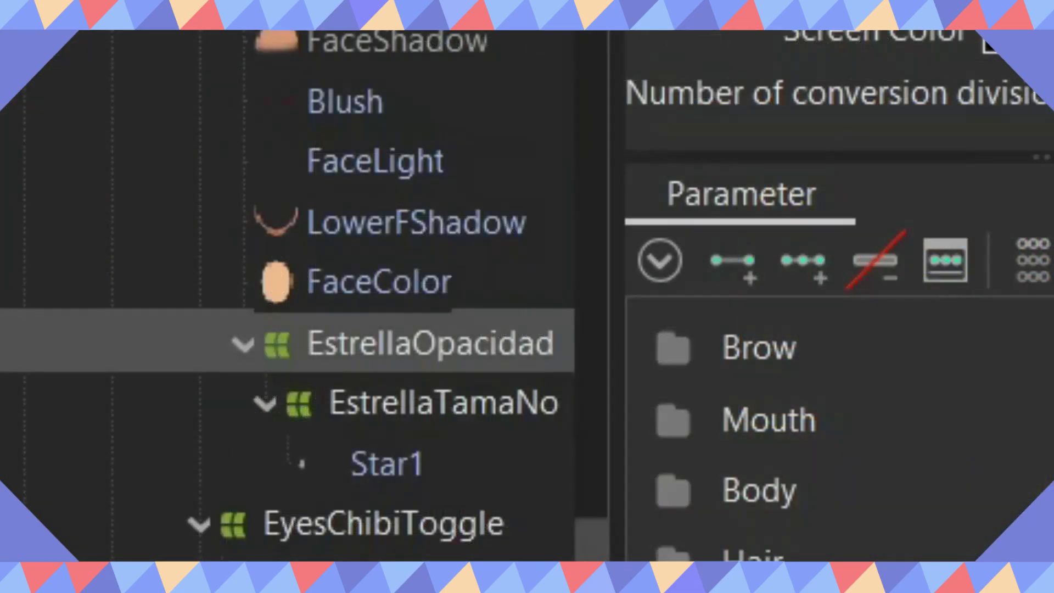
Step: Key the EstrellaOpacidad deformer to Opacidaddestello with three points, giving it 0% opacity at 0.0
click(479, 400)
click(475, 446)
click(480, 346)
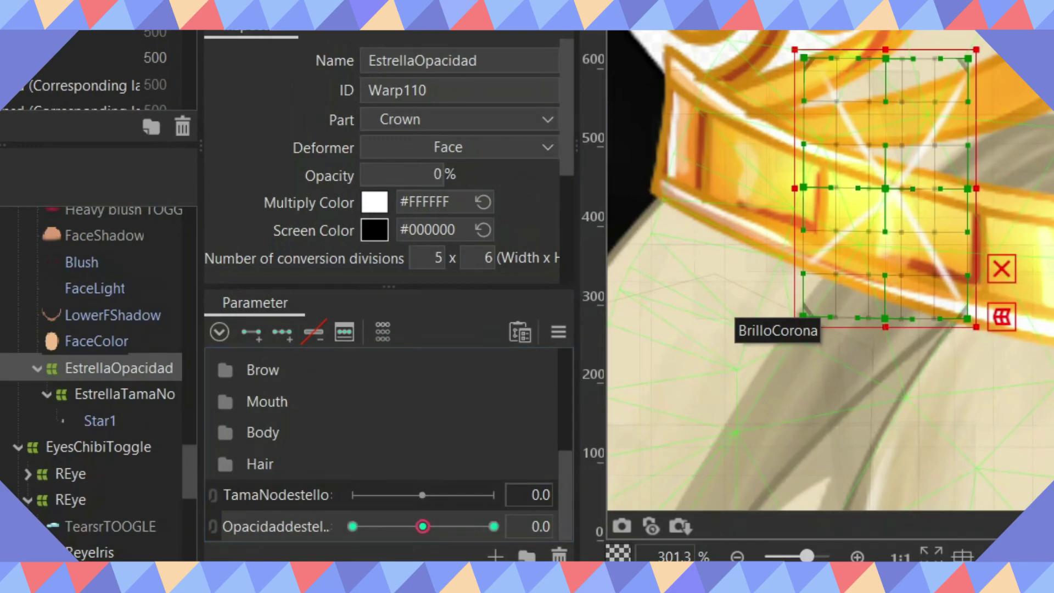
drag(422, 526, 296, 521)
drag(544, 528, 428, 532)
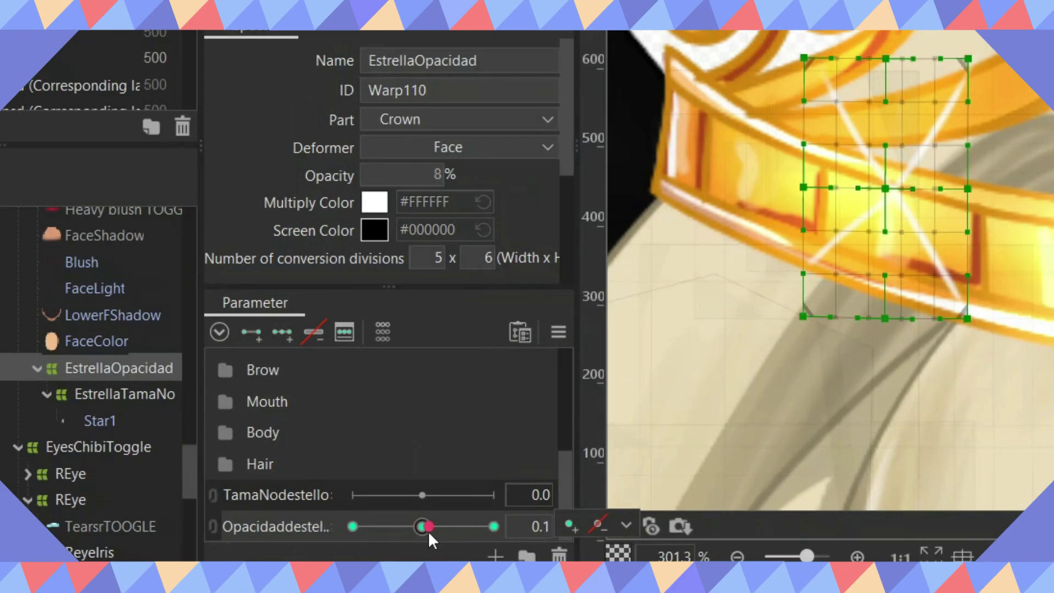
Step: Key EstrellaTamaNo to TamaNodestello with three points, shrinking the star at -1.0 and 1.0, and scrub the parameter
click(162, 395)
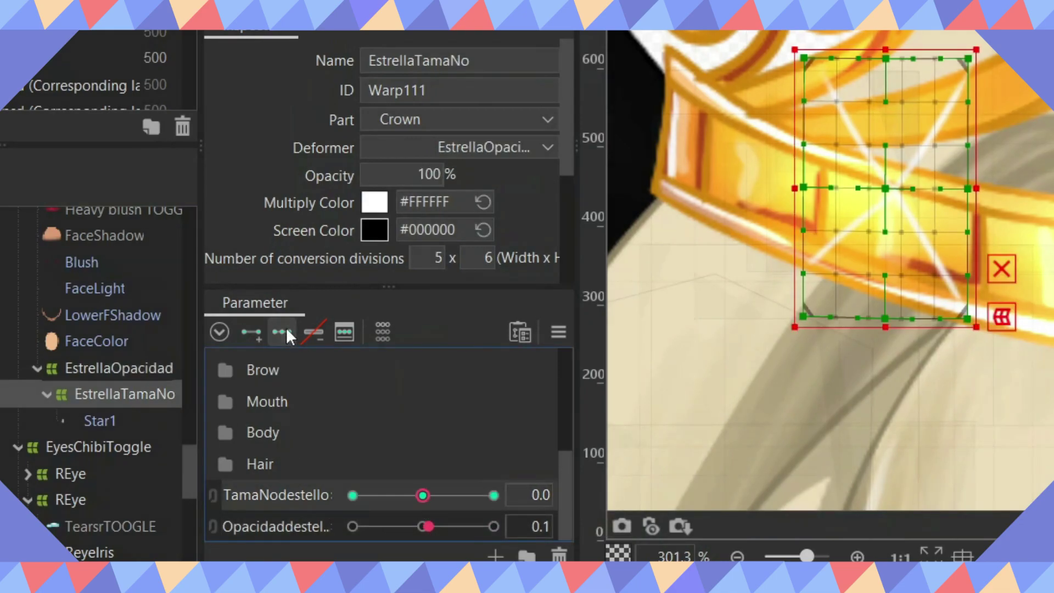
drag(421, 498, 268, 494)
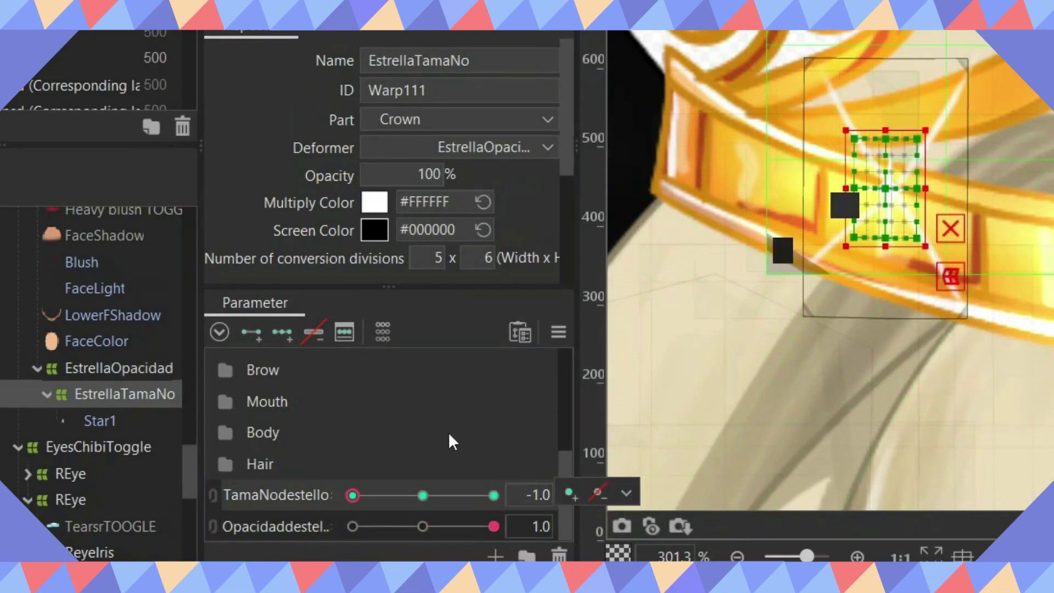
drag(354, 497, 559, 461)
drag(981, 48, 938, 159)
click(420, 503)
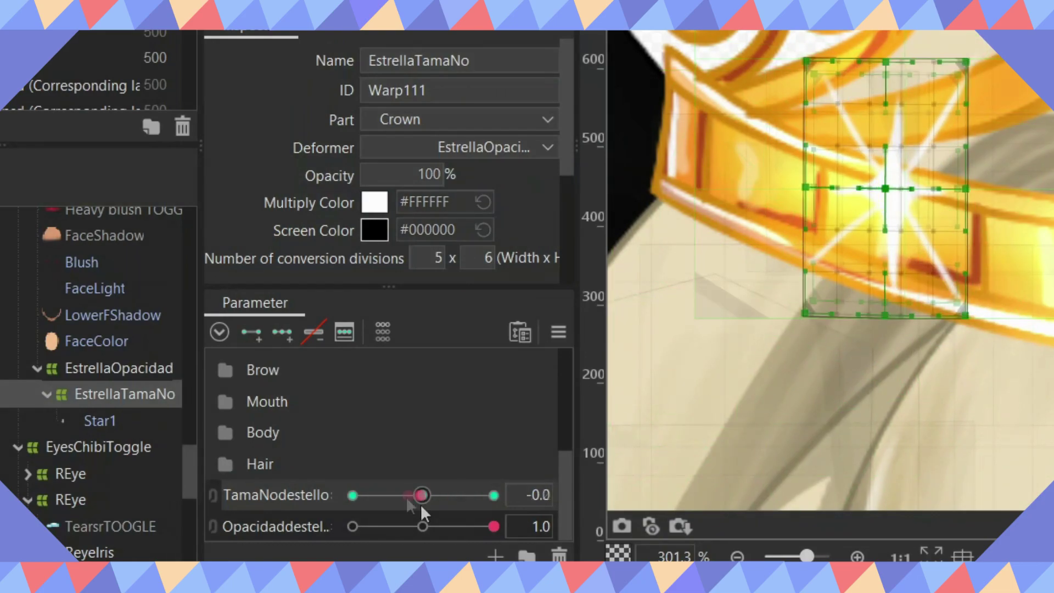
mouse_move(420, 503)
mouse_down()
mouse_move(437, 502)
mouse_move(315, 492)
mouse_move(429, 496)
mouse_up()
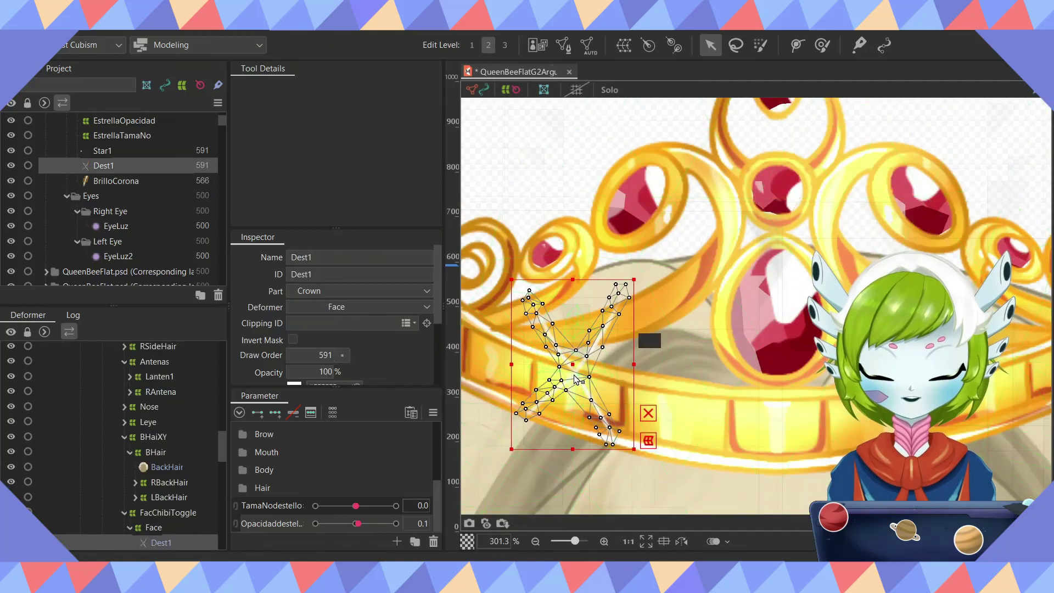
Step: Wrap Dest1 in warp deformers named DestOpacidad and DestelloTamaNO, and key DestOpacidad's opacity to Opacidaddestello
text(estOpacidad)
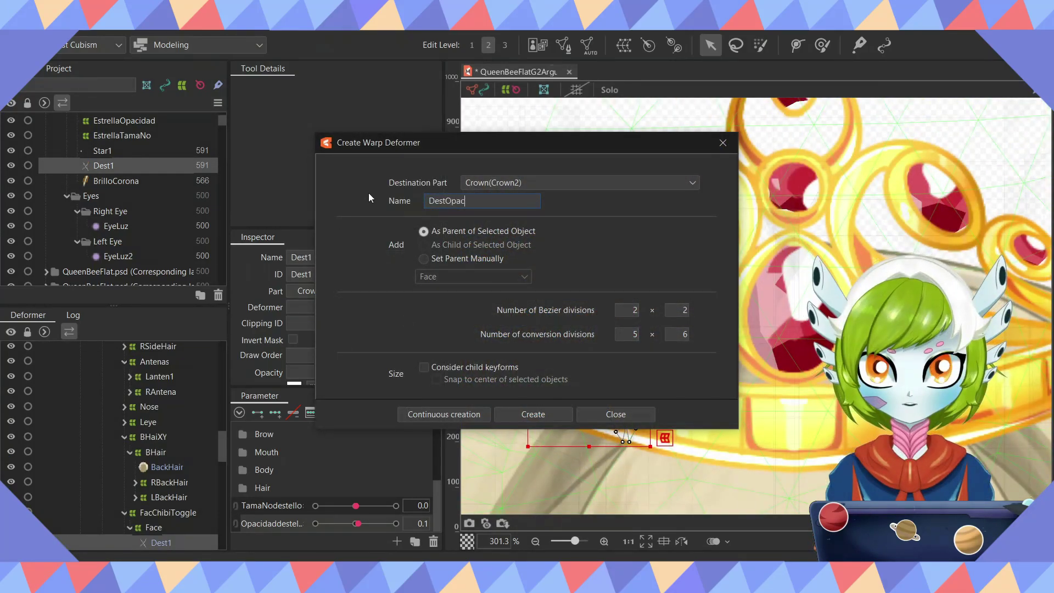
key(Return)
click(184, 448)
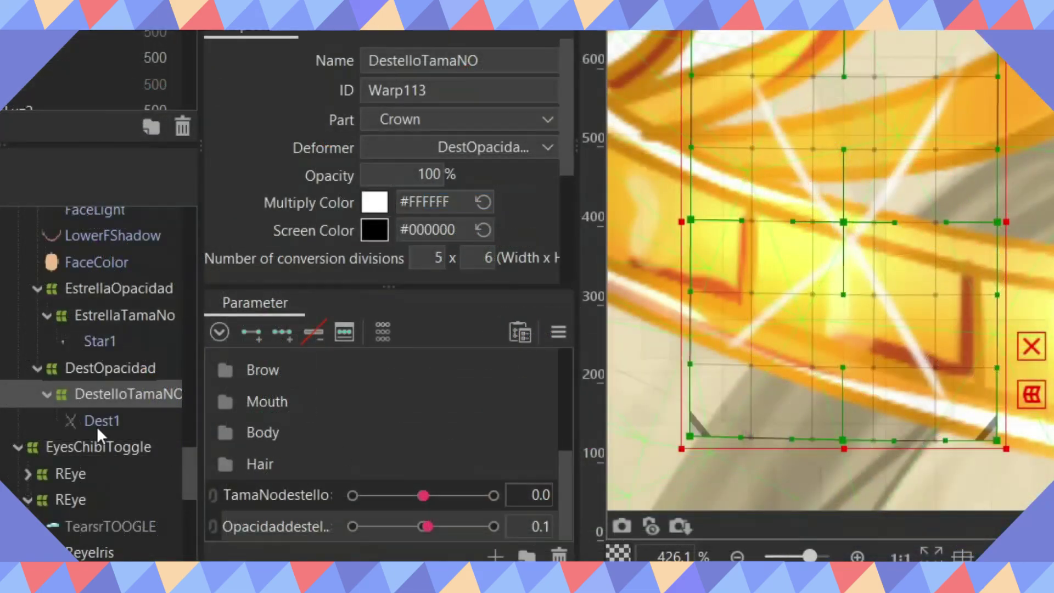
click(110, 368)
click(424, 526)
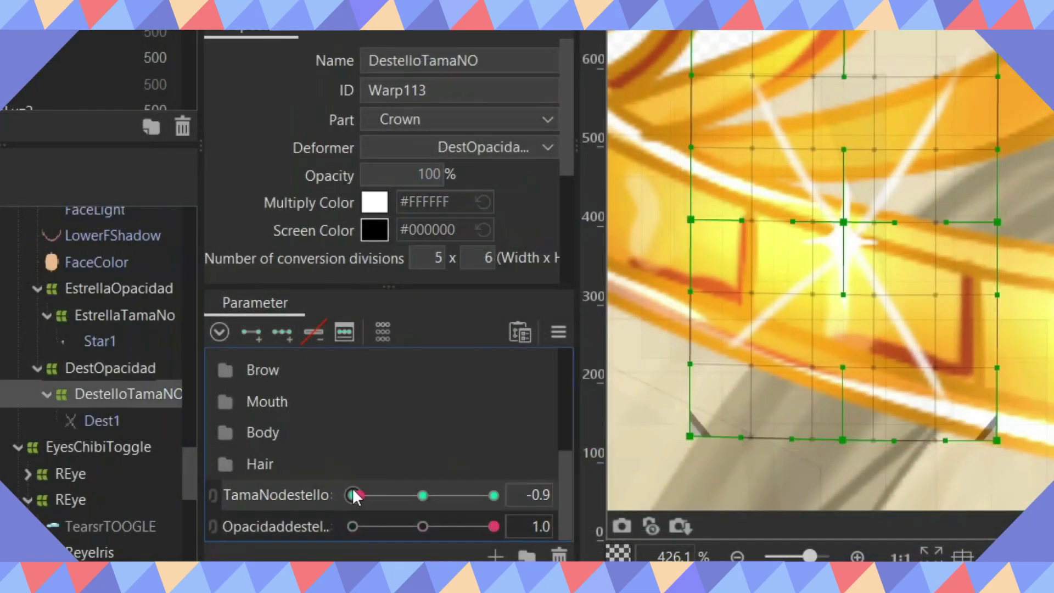
Step: Key DestelloTamaNO to TamaNodestello, enlarging and slightly rotating the cross flash at -1.0 and 1.0
drag(354, 496, 345, 492)
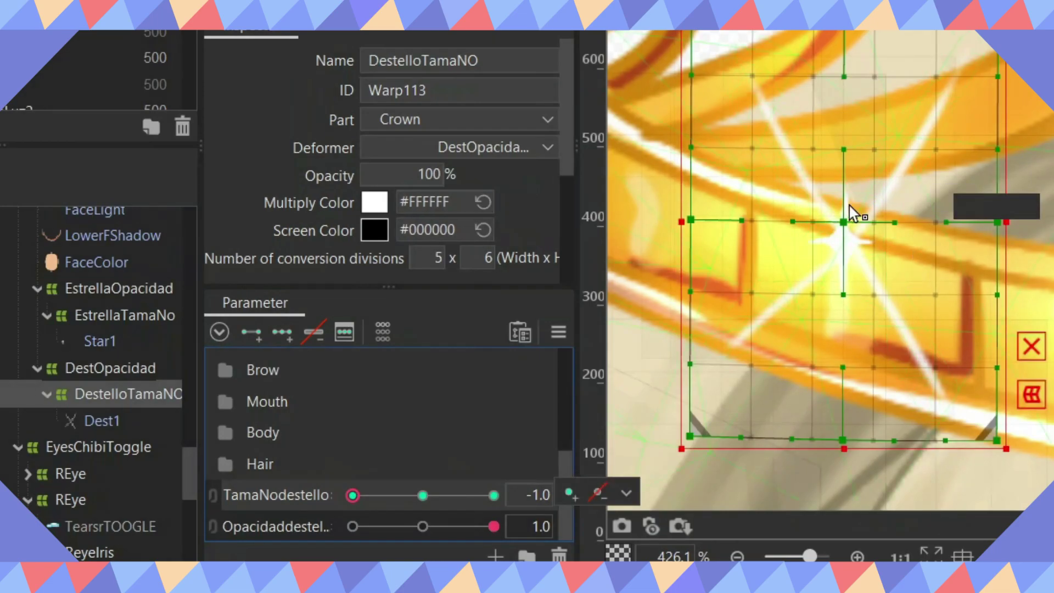
drag(1005, 449, 1053, 559)
drag(918, 318, 907, 304)
drag(1053, 533, 987, 560)
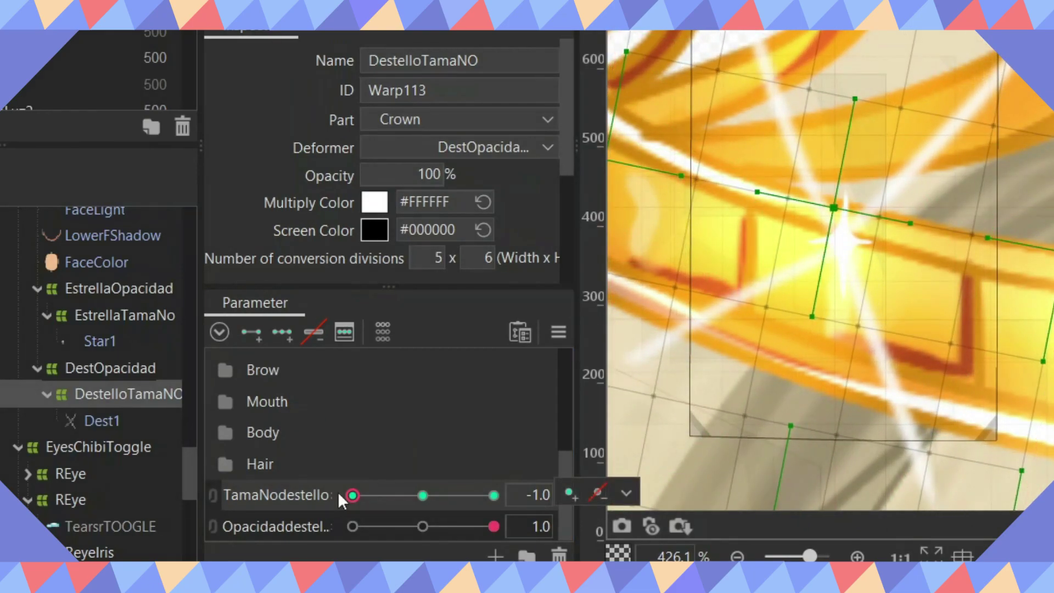
drag(375, 492, 422, 495)
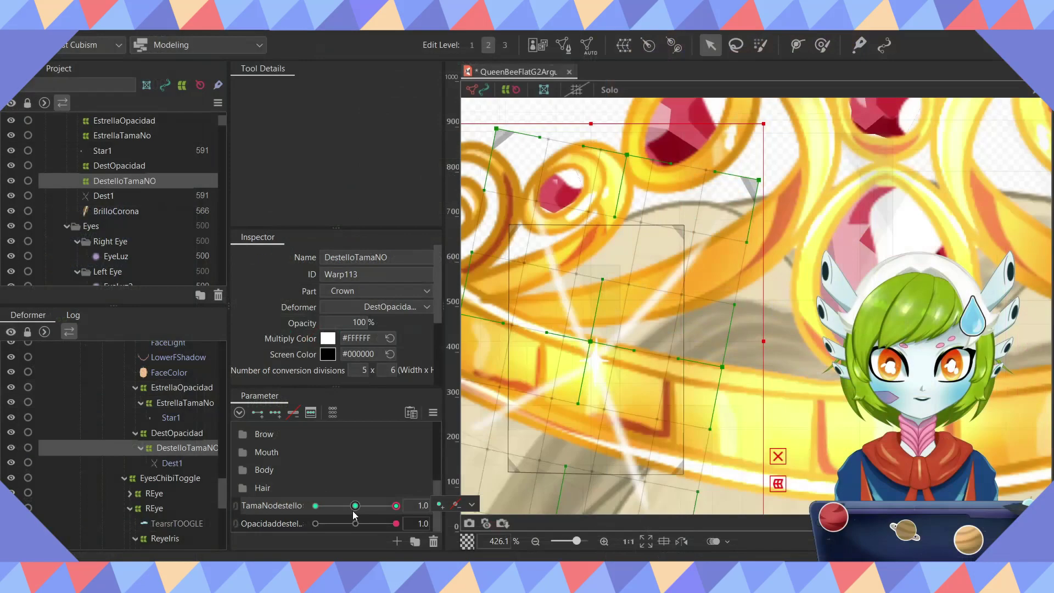
click(354, 508)
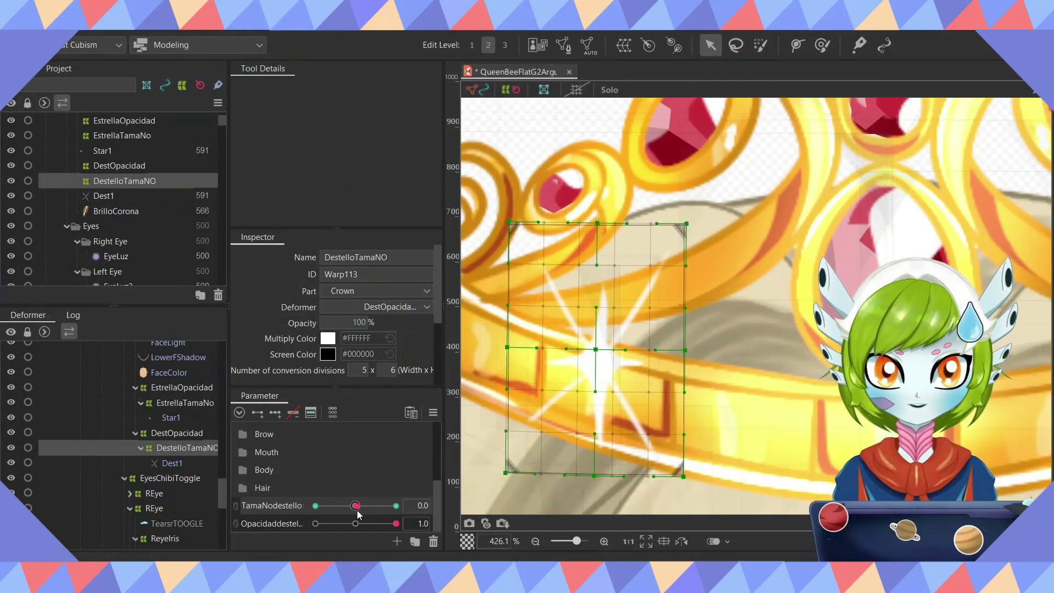
Step: Shrink the DestelloTamaNO warp around the cross flash at TamaNodestello 0.0 and scrub the parameter to check the size change
key(ctrl+a)
drag(690, 229, 645, 298)
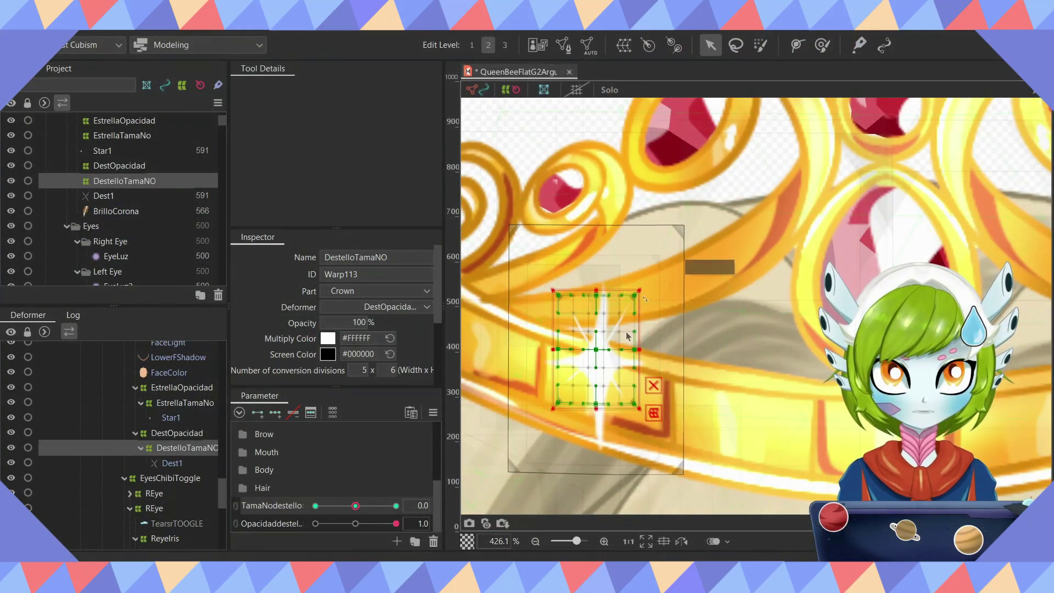
drag(355, 505, 366, 506)
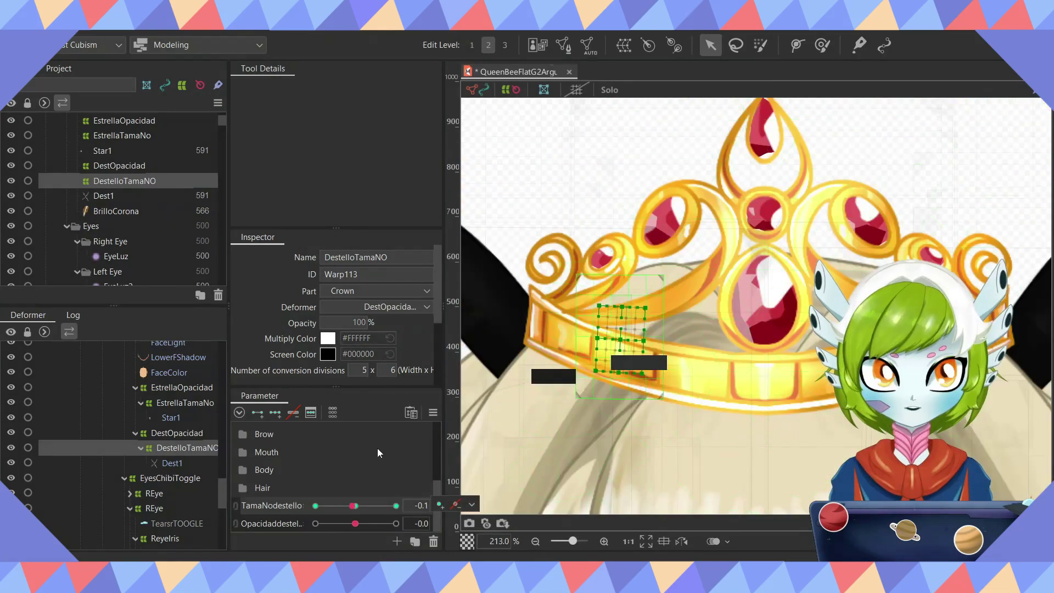
drag(356, 506, 370, 505)
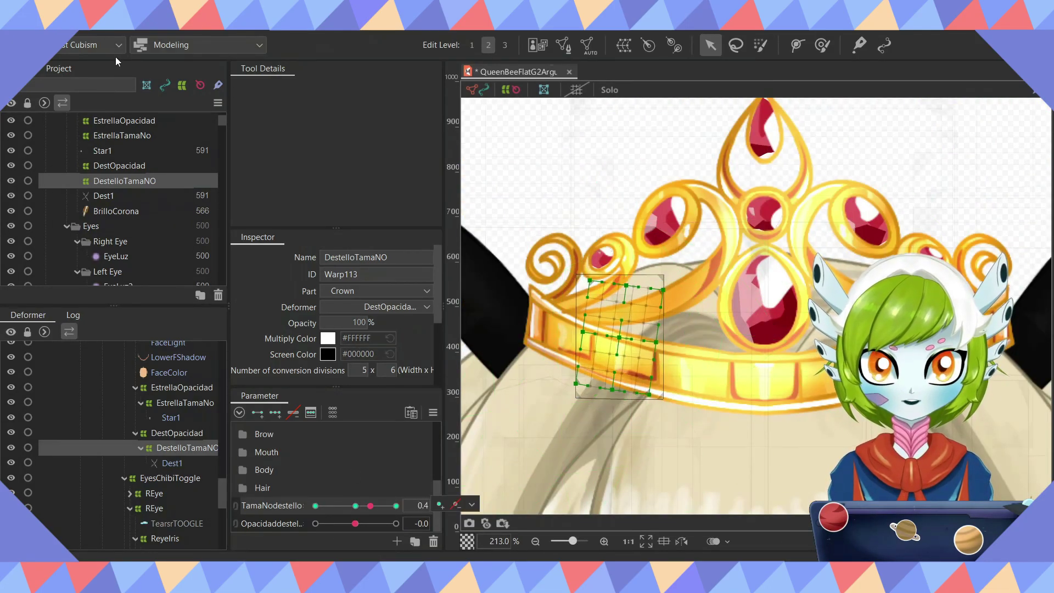
Step: Open the physics settings and add a group named DestelloCorona with the Head Input preset
click(101, 25)
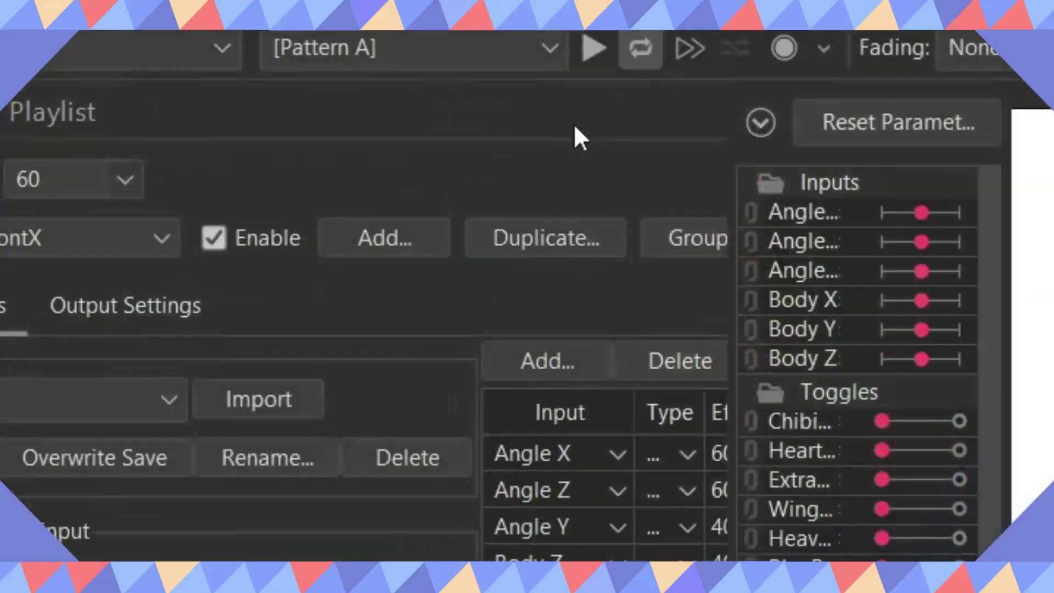
click(439, 254)
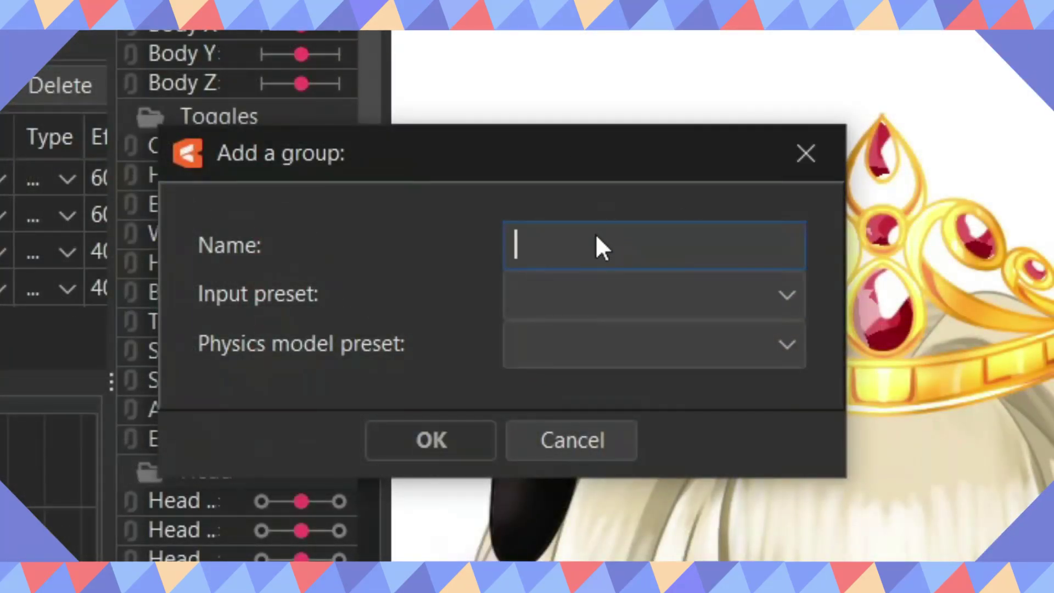
text(DestelloCorona)
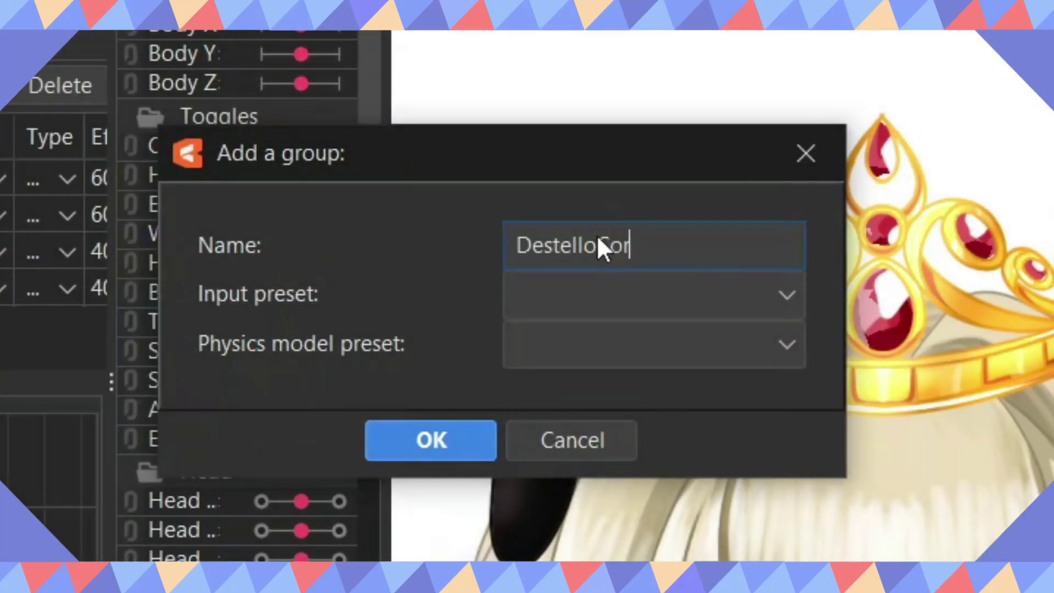
click(601, 294)
click(603, 387)
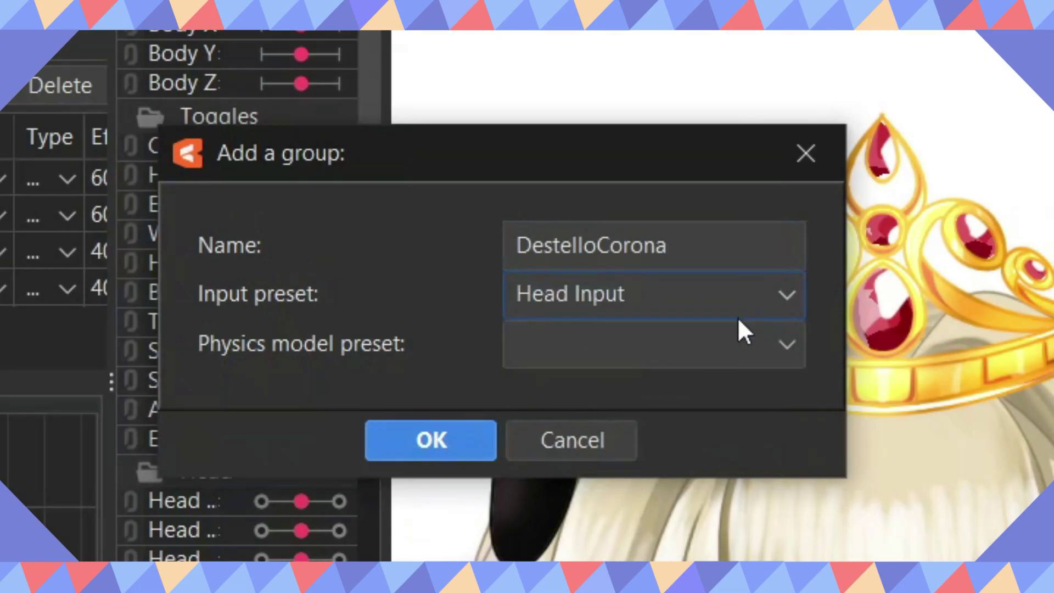
click(417, 440)
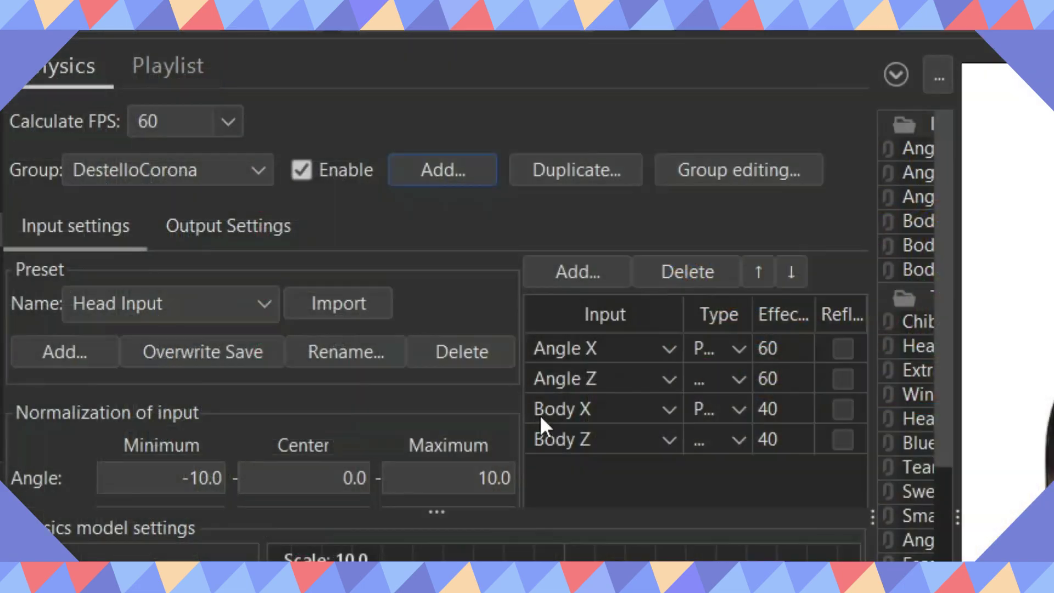
Step: Reduce the DestelloCorona inputs to Angle X, Angle Y and Angle Z, and add a pendulum to its physics model
click(656, 384)
click(637, 409)
click(630, 409)
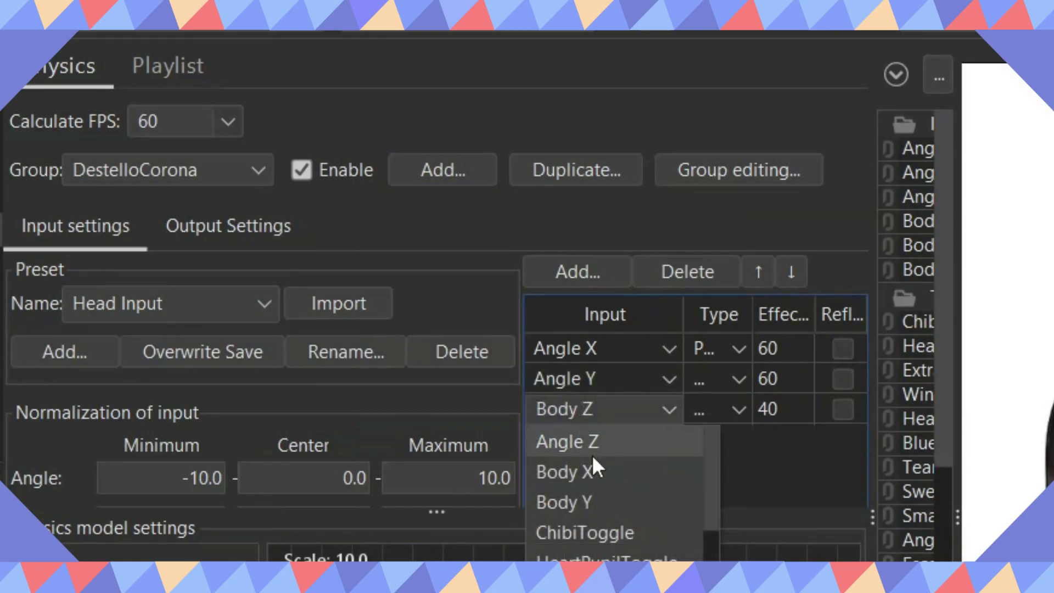
click(607, 440)
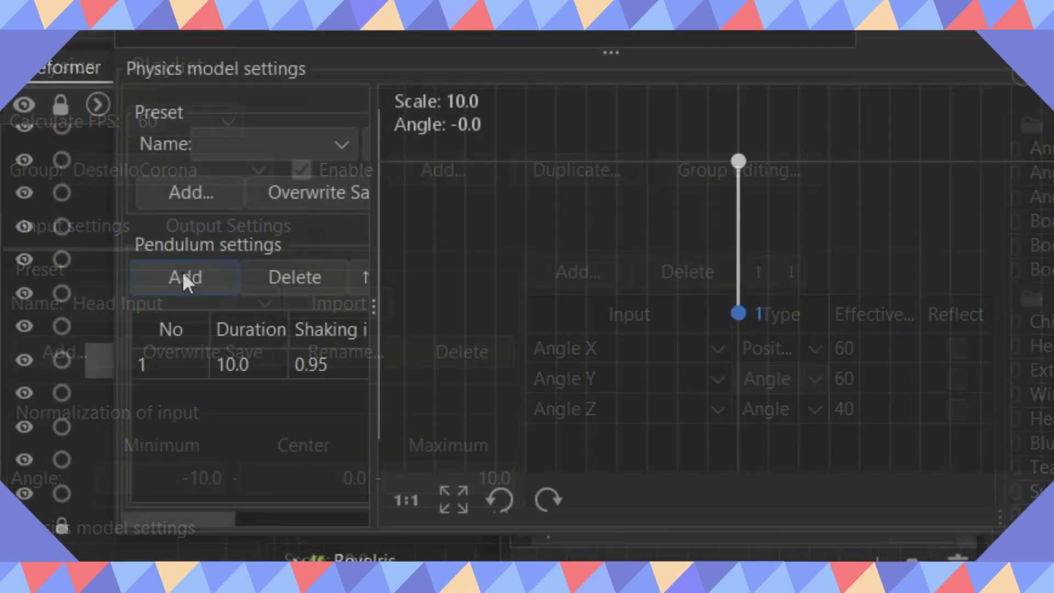
click(184, 275)
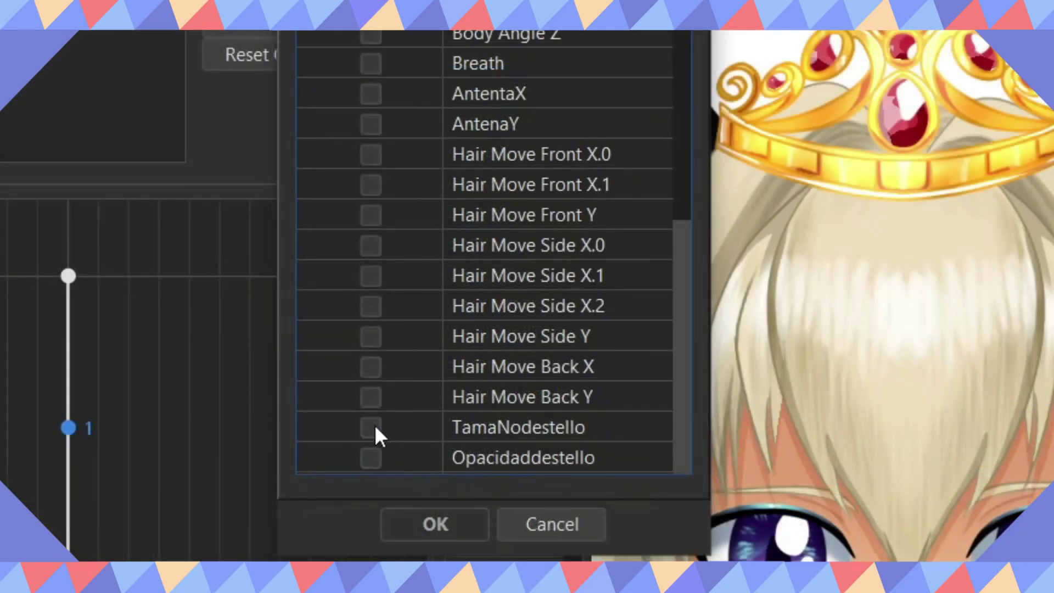
Step: Add TamaNodestello and Opacidaddestello as physics outputs with a scale of 100 each, and preview the sparkle on the crown
click(424, 512)
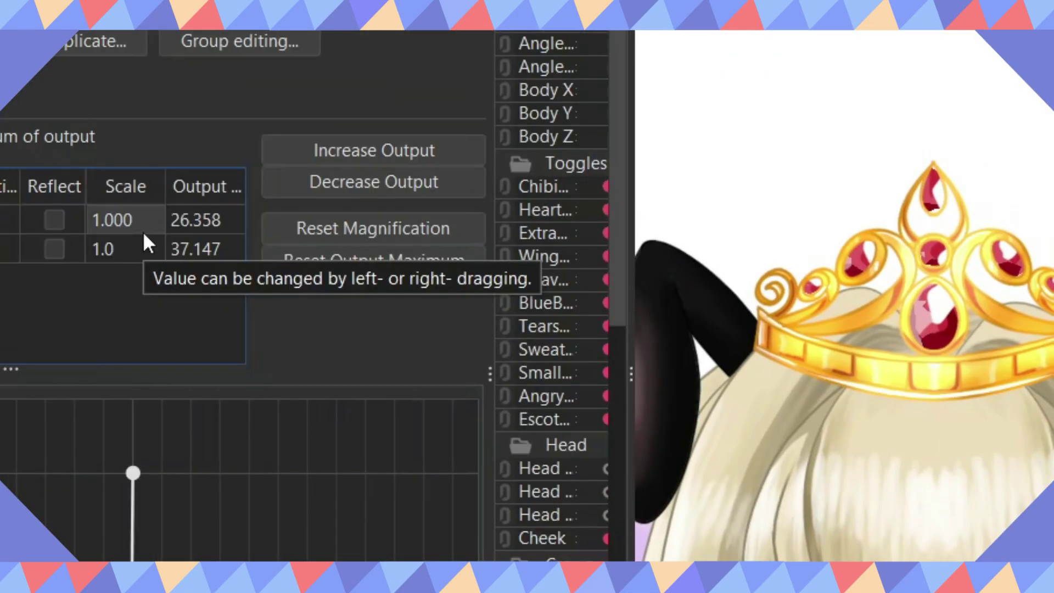
click(116, 241)
text(1)
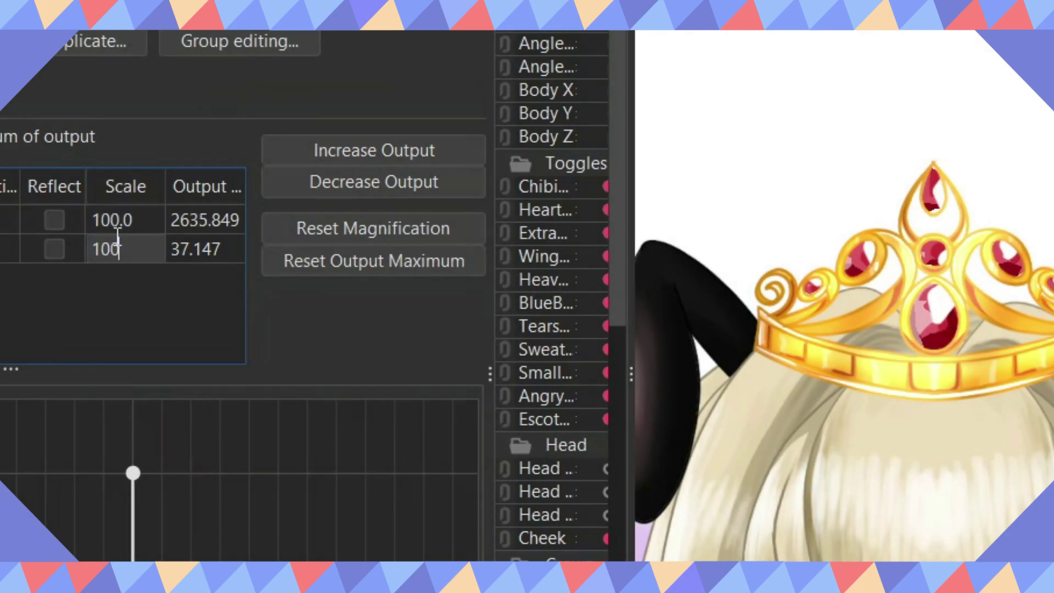
text(00)
key(Return)
scroll(819, 371, up, 3)
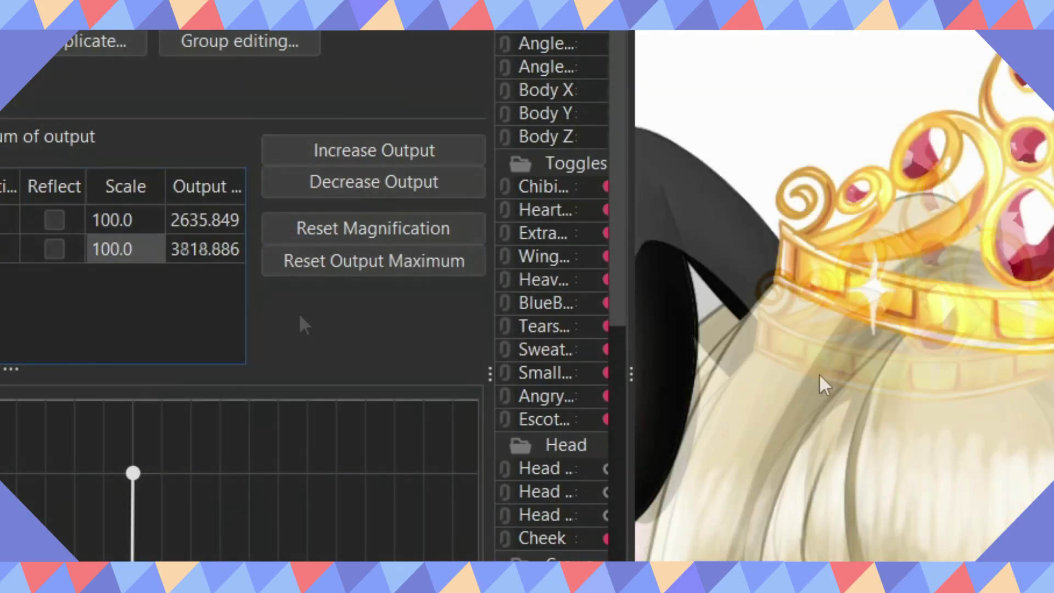
scroll(918, 244, up, 2)
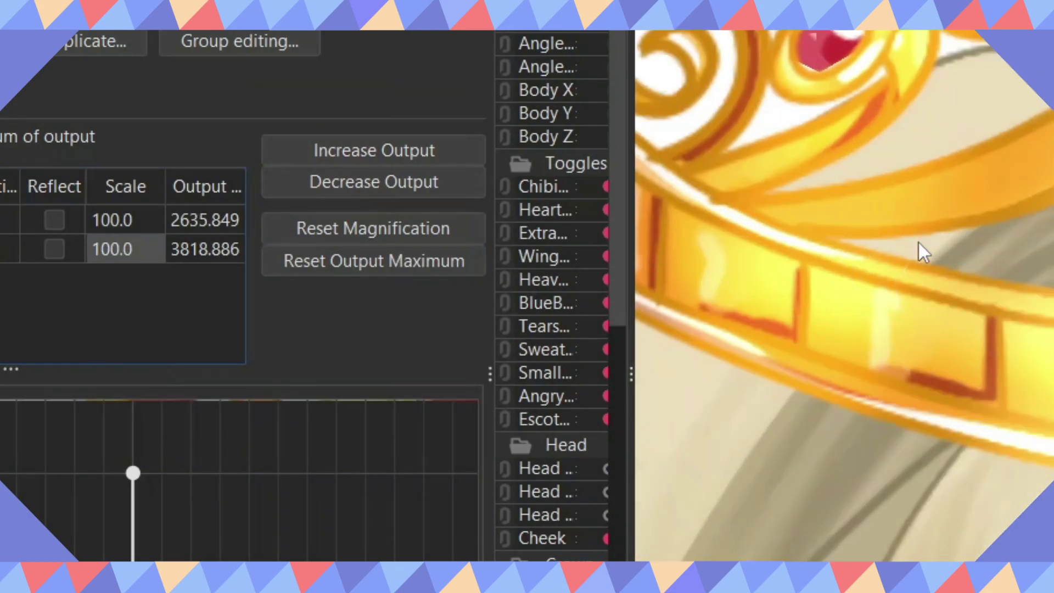
scroll(1004, 371, down, 3)
scroll(1043, 434, up, 1)
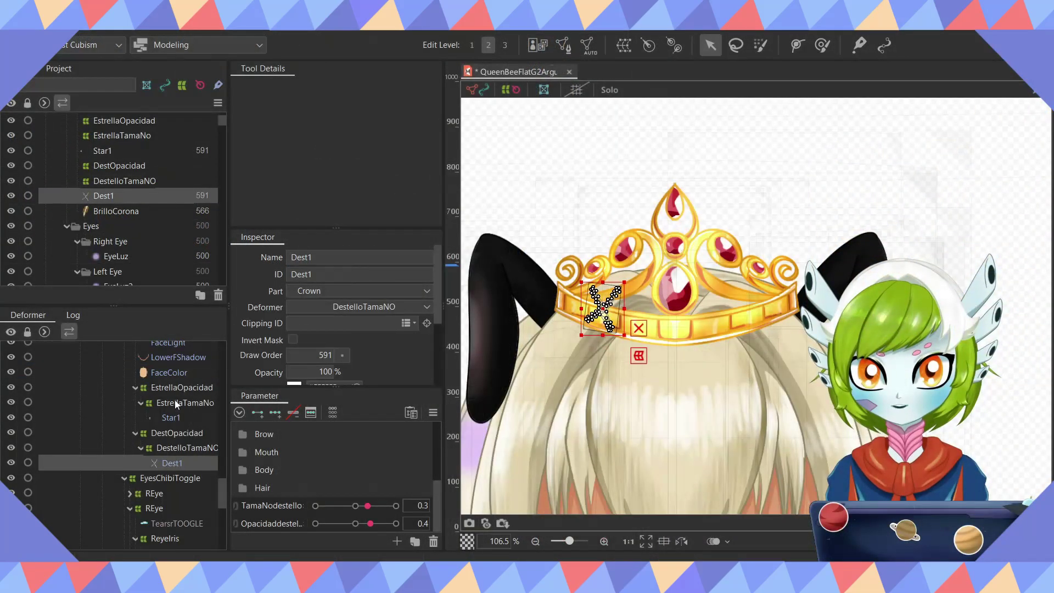
Step: Duplicate the star and flash meshes with their deformers, and reflect the set with TamaNodestello and Opacidaddestello as reflected parameters
shift+click(102, 195)
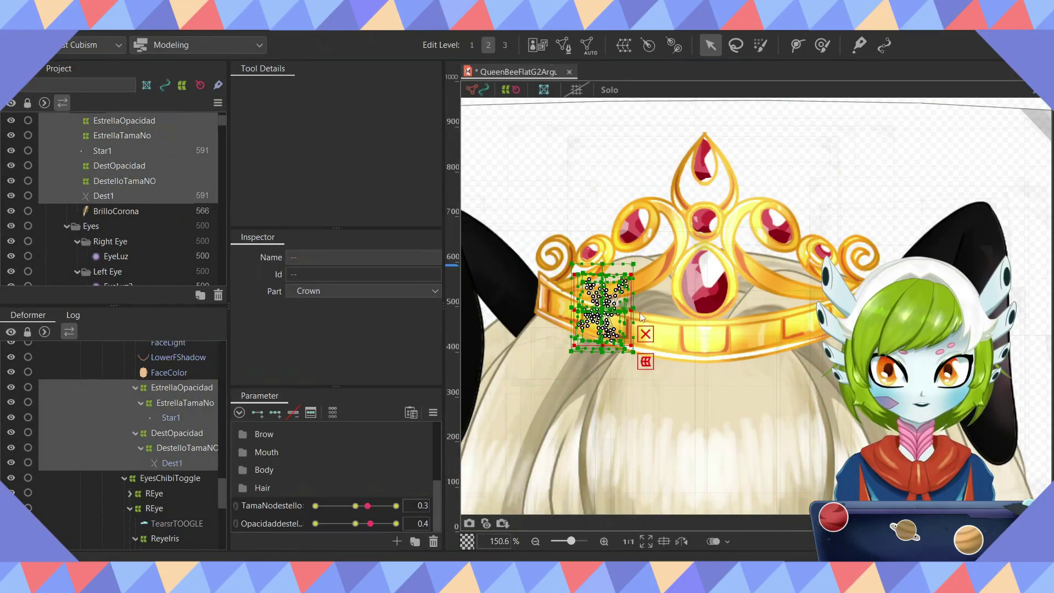
key(ctrl+v)
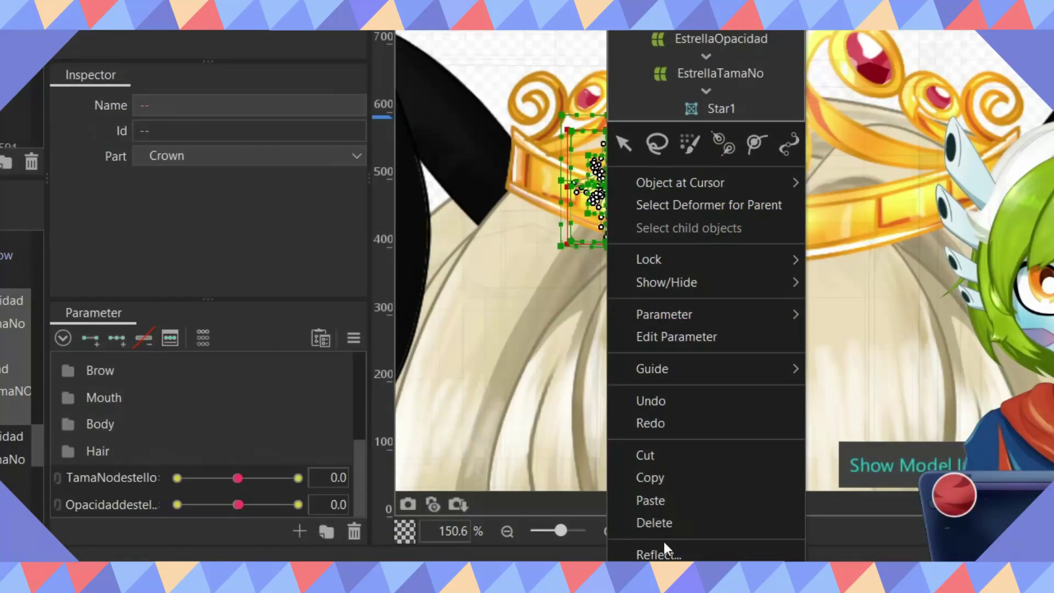
click(666, 545)
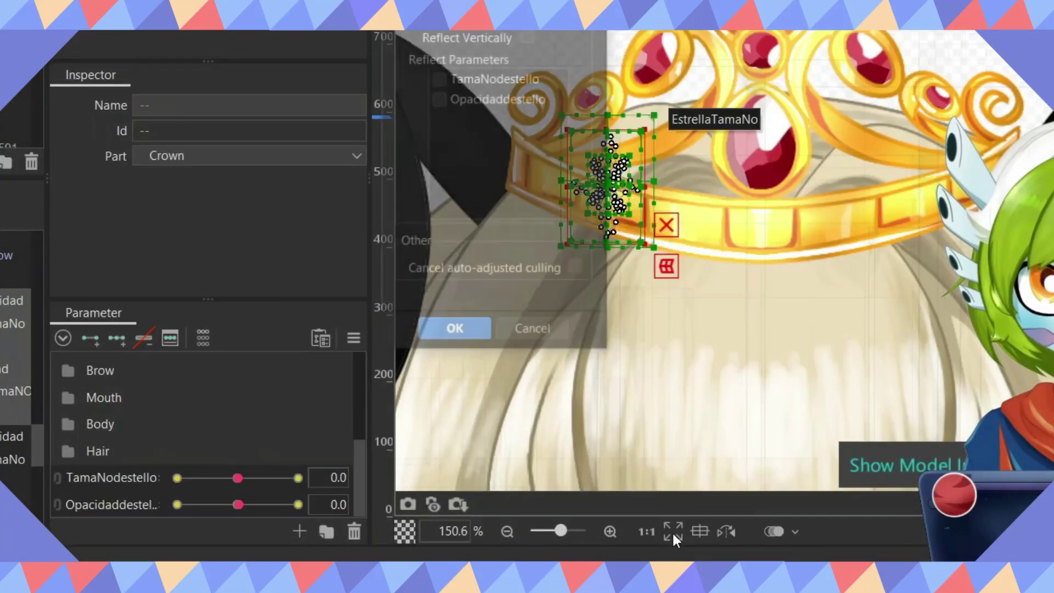
click(443, 78)
click(442, 101)
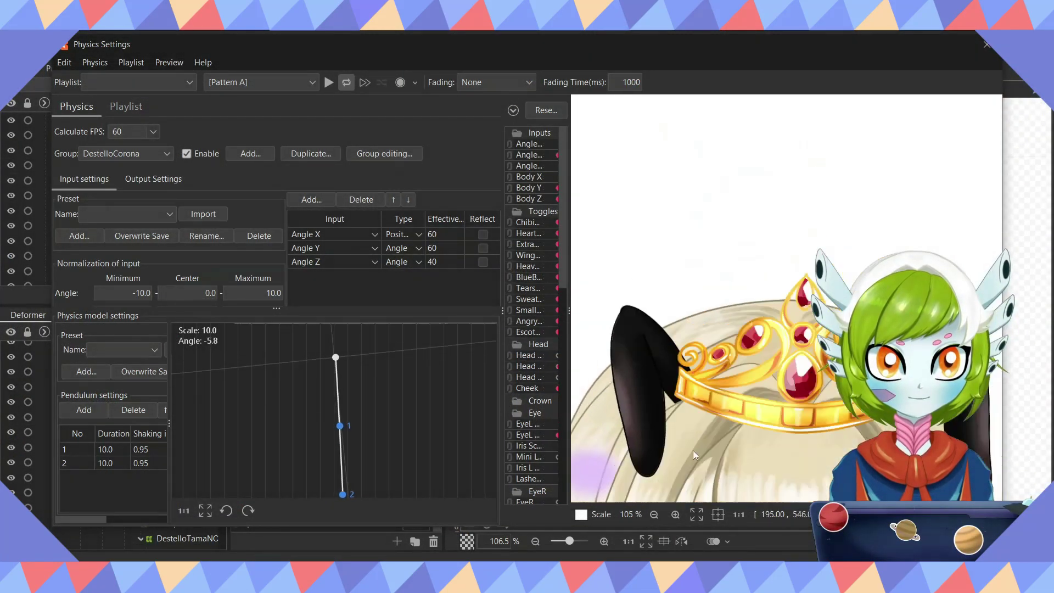
scroll(759, 332, up, 4)
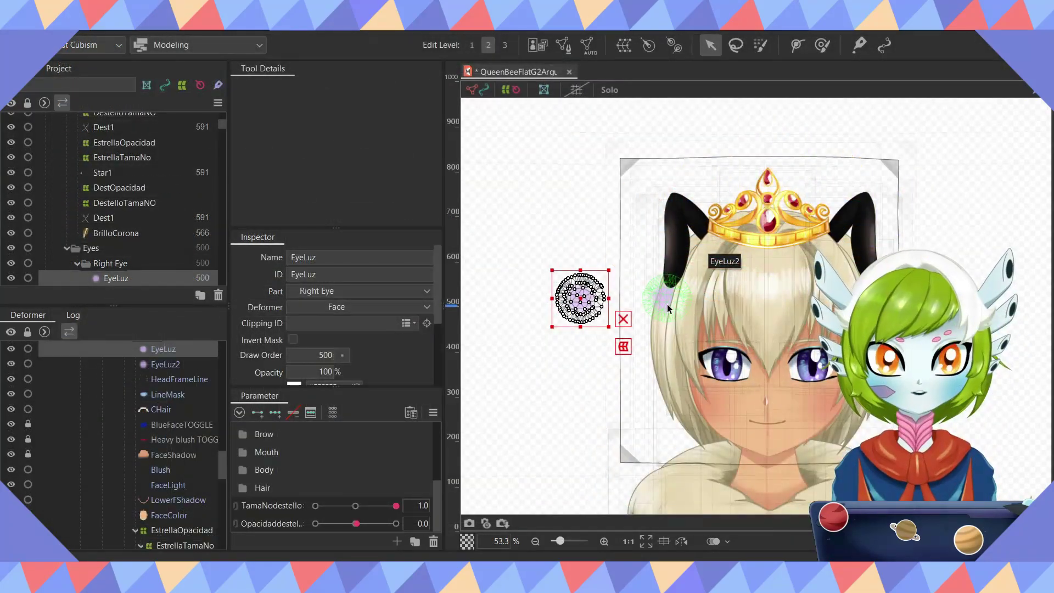
Step: Parent EyeLuz2 to the SmALLP deformer, and set the blend mode of the eye light under Small Pupils to Additive
click(668, 309)
scroll(604, 362, up, 3)
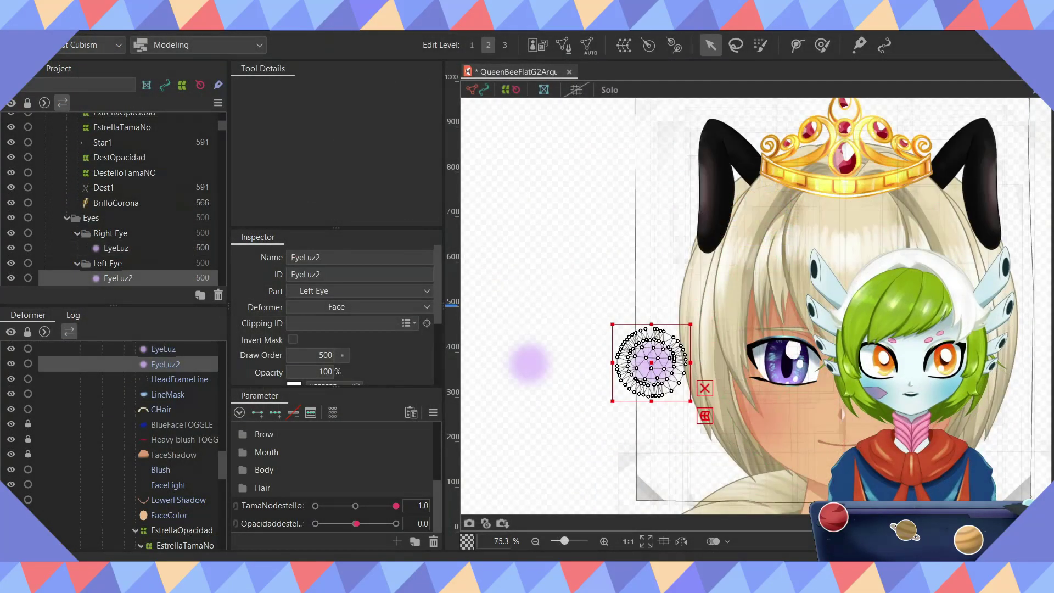
scroll(188, 418, up, 3)
scroll(188, 418, down, 1)
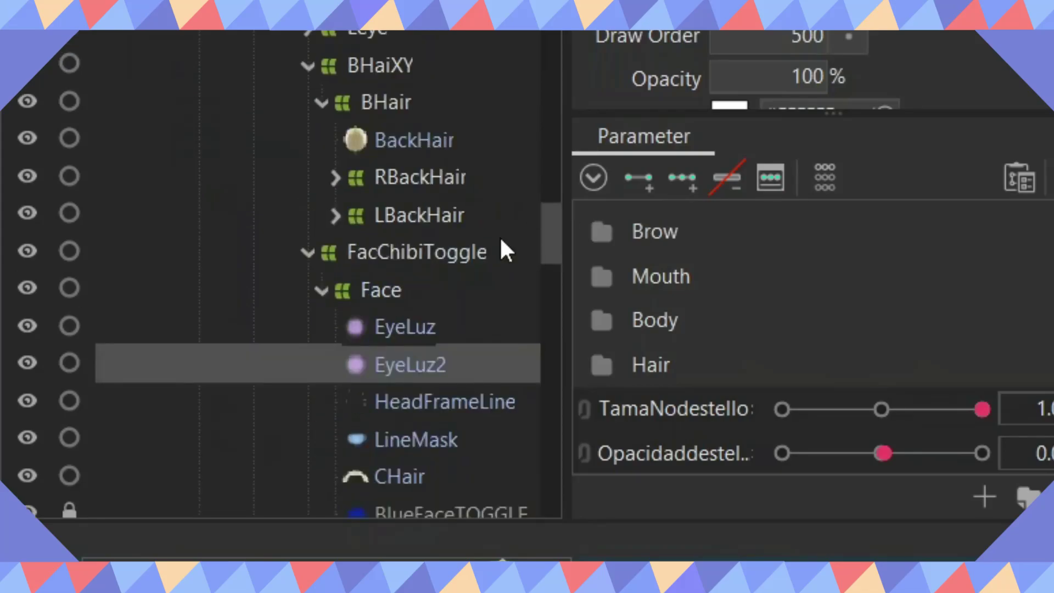
scroll(434, 308, down, 10)
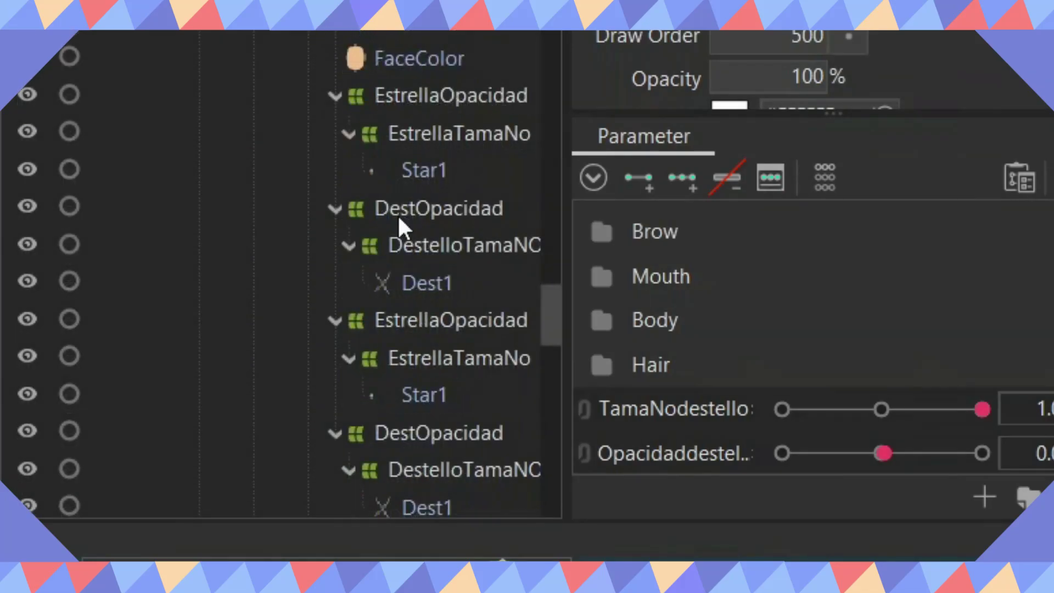
scroll(420, 219, up, 5)
drag(420, 218, 460, 410)
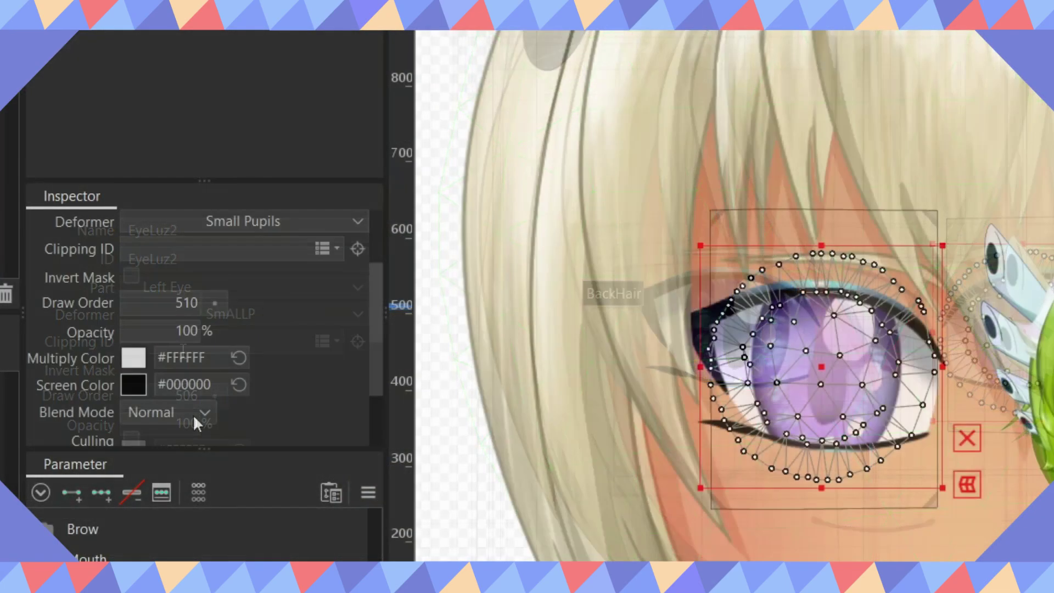
click(203, 410)
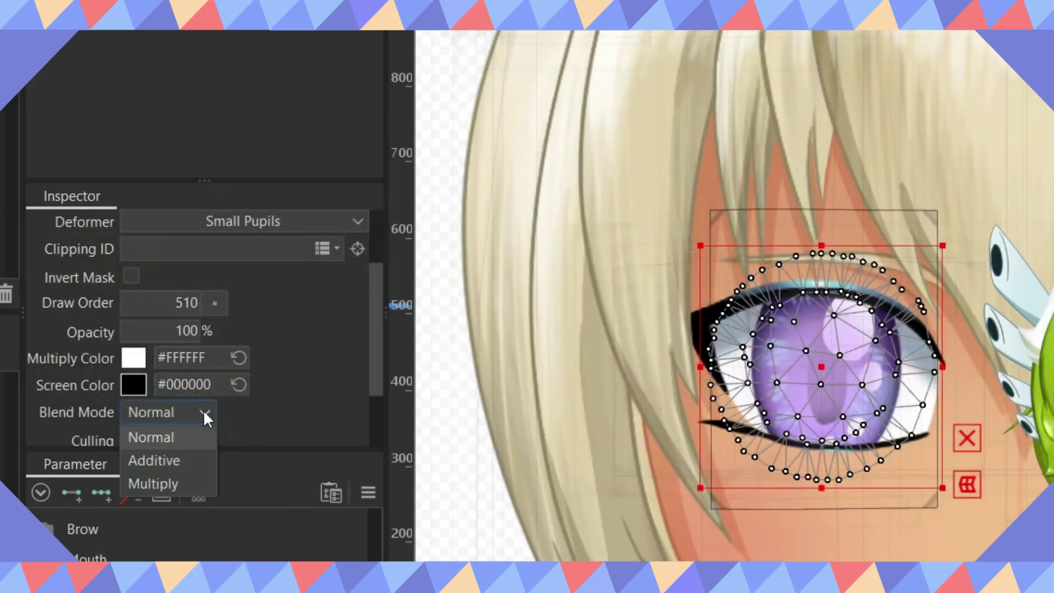
click(167, 465)
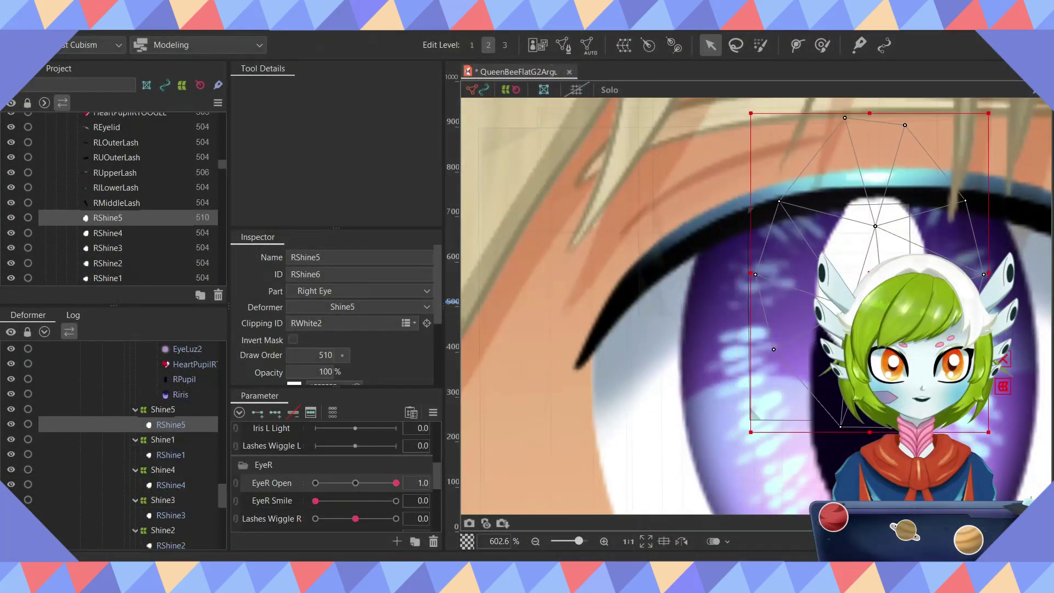
Step: Try the RShine5 highlight at different positions over the iris and pupil
scroll(614, 239, down, 2)
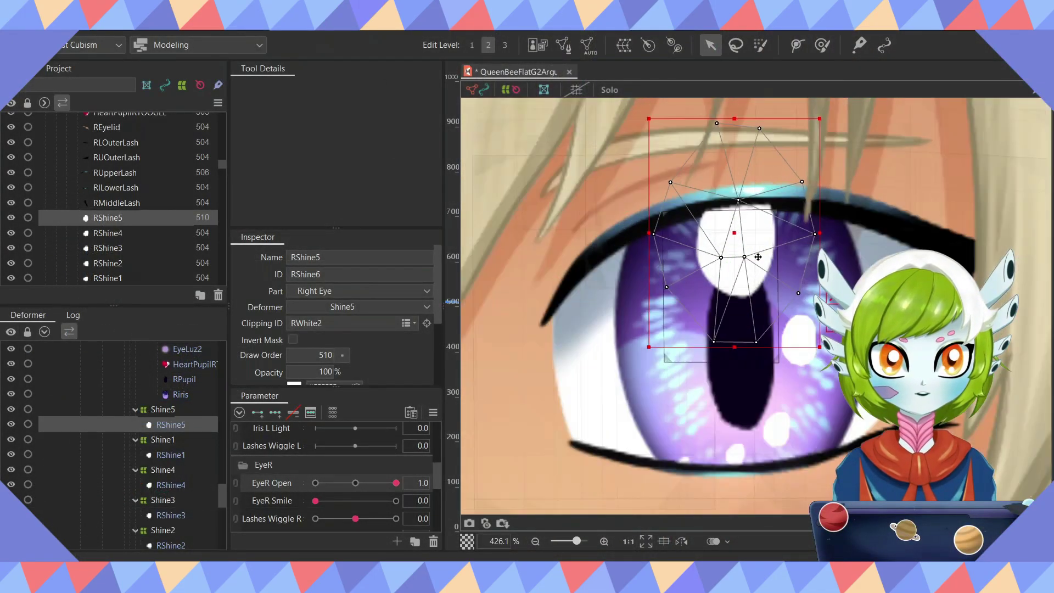
click(713, 205)
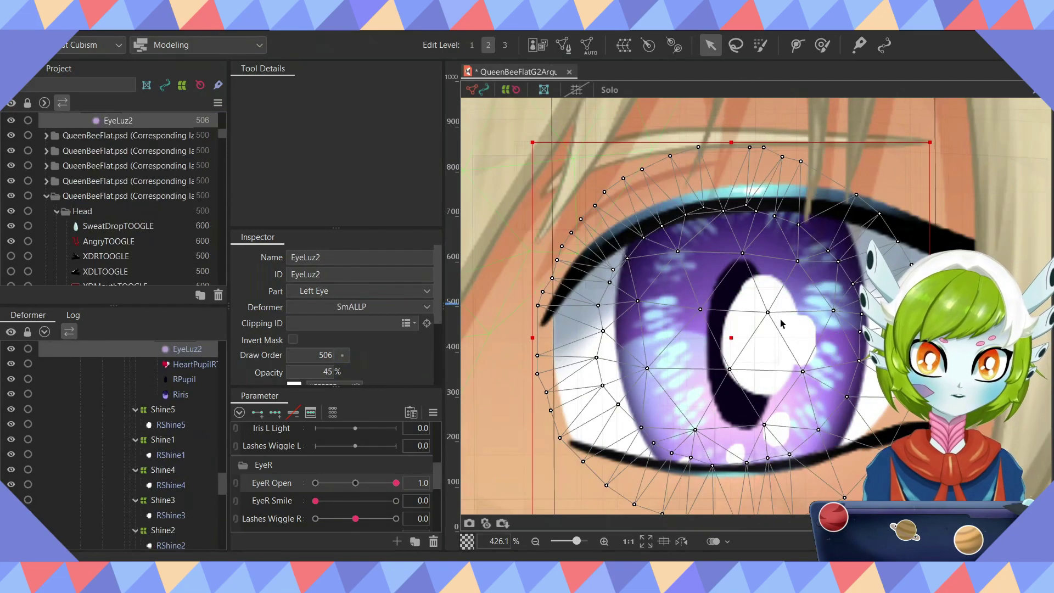
click(766, 331)
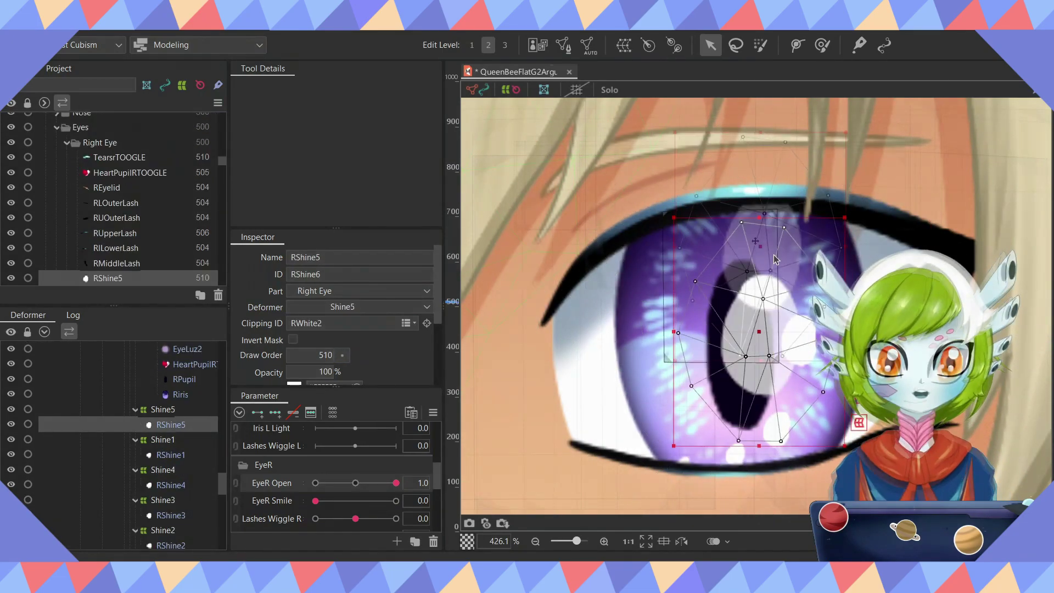
scroll(797, 294, down, 10)
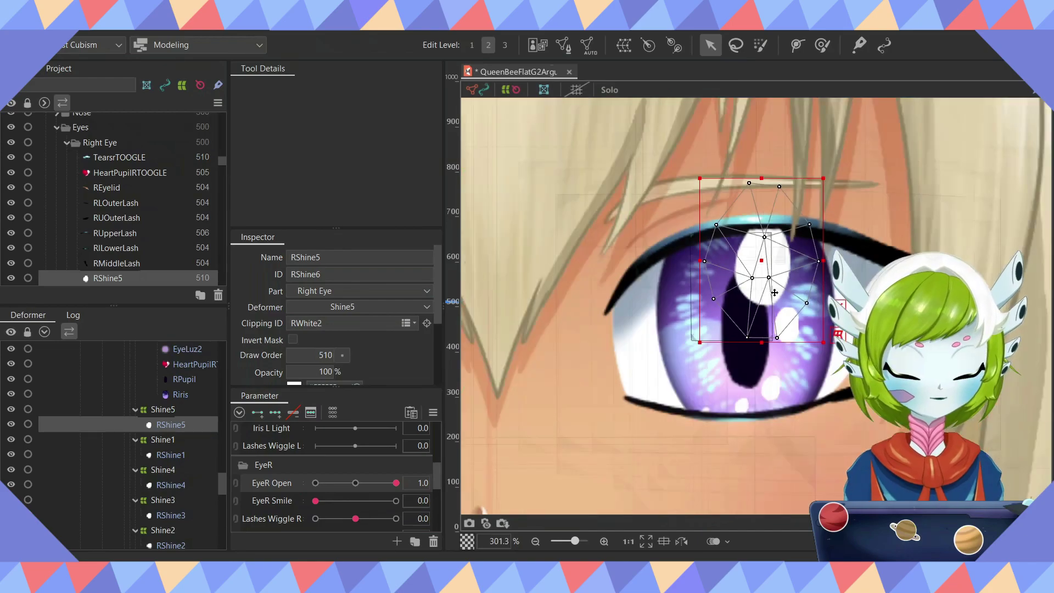
Step: Select the RUpperLash mesh and open Multiple Keys Editing for its parameters
scroll(648, 228, up, 6)
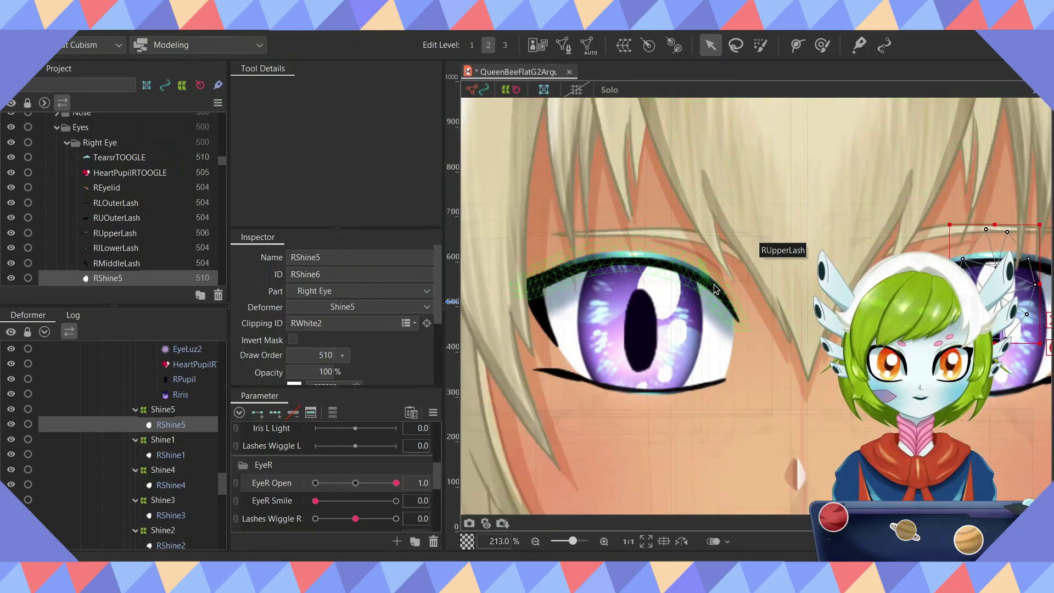
click(715, 290)
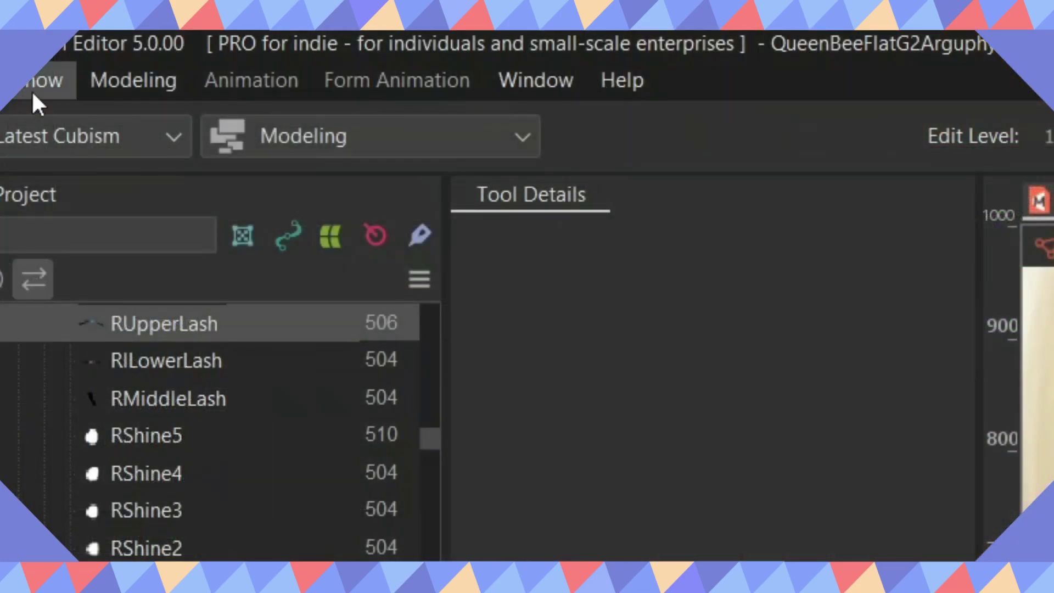
click(134, 82)
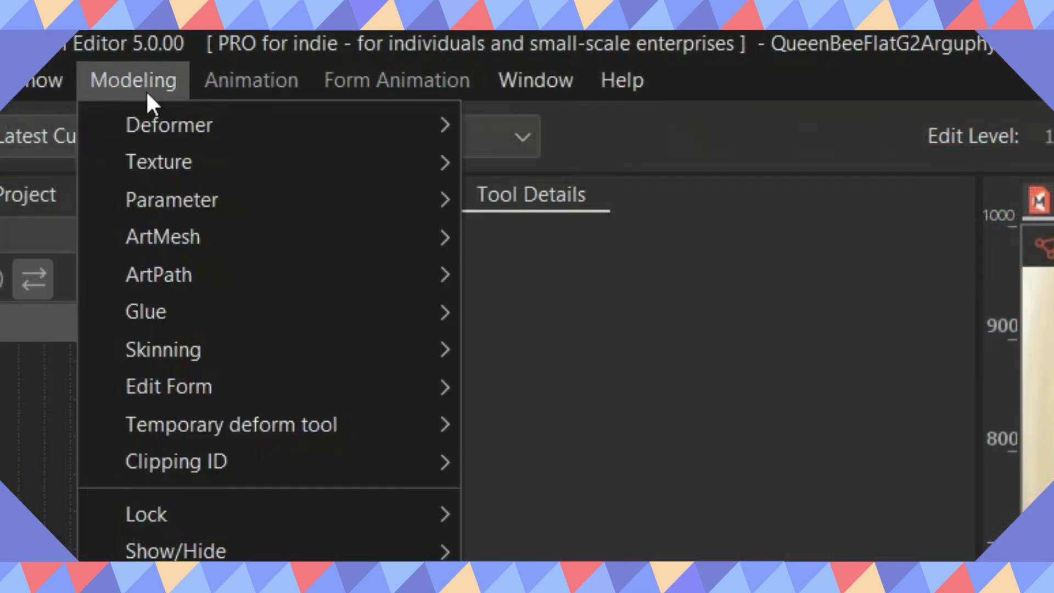
mouse_move(243, 215)
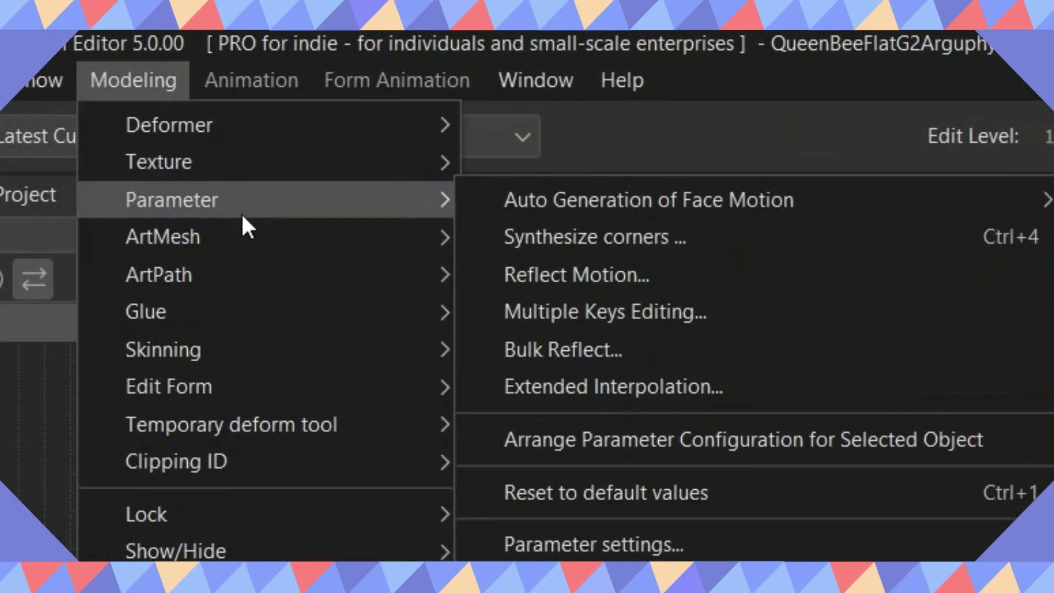
click(723, 313)
click(555, 219)
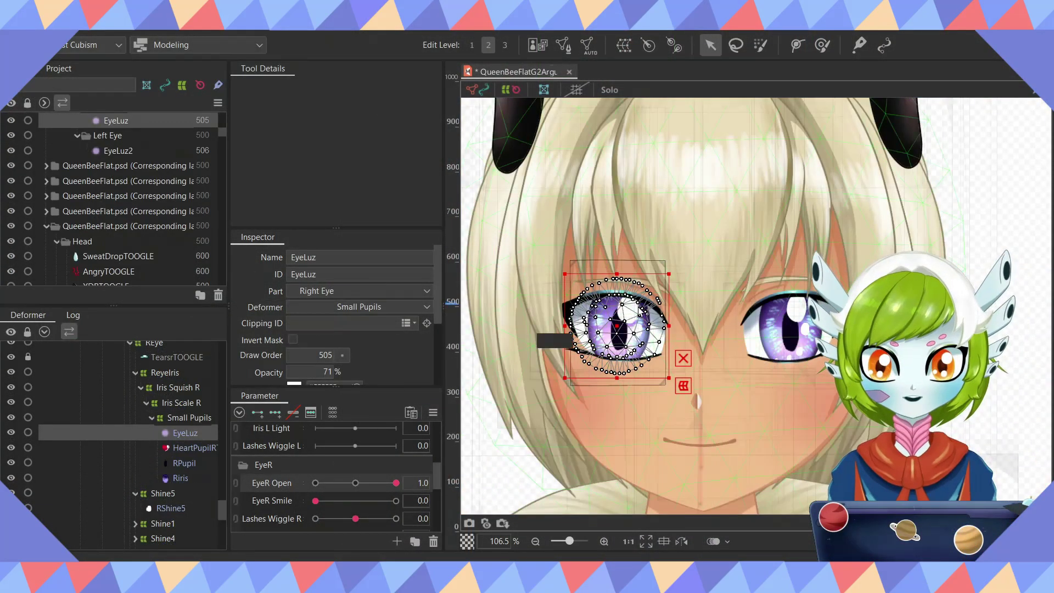
Step: Clip the EyeLuz mesh under Small Pupils to RWhite
scroll(553, 347, up, 5)
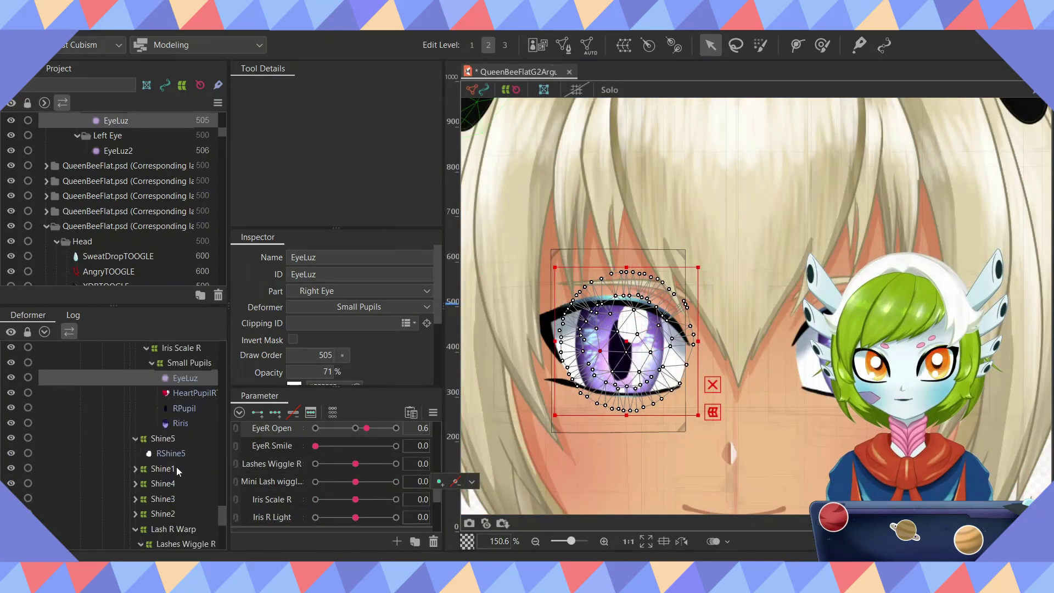
scroll(170, 468, down, 2)
click(179, 480)
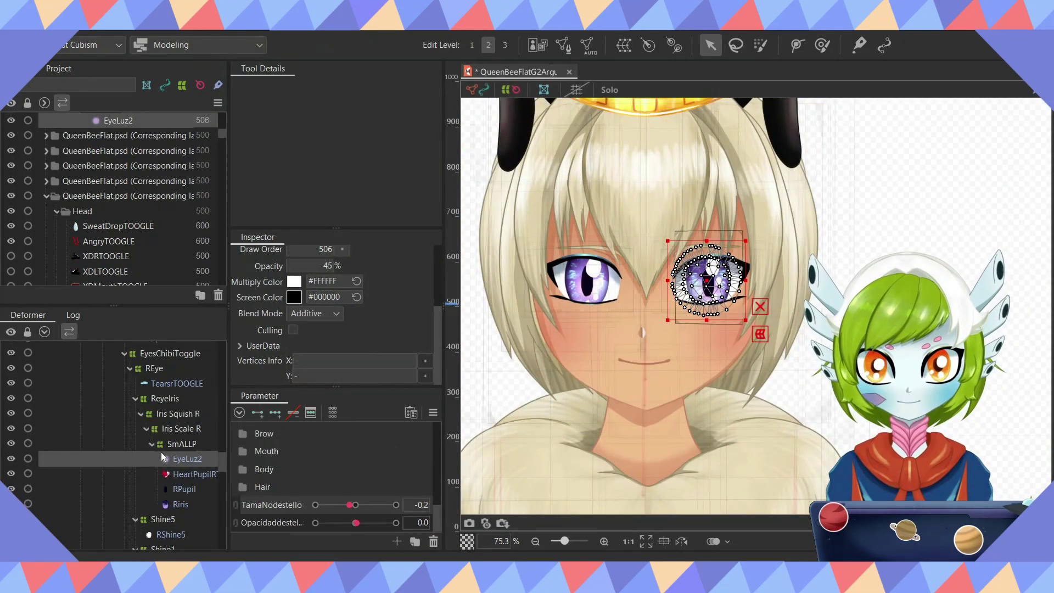
Step: Test the HeartPupilToggle parameter across its range on the HeartPupilRTOOGLE mesh, and return it to 0
scroll(160, 452, down, 4)
scroll(615, 269, up, 5)
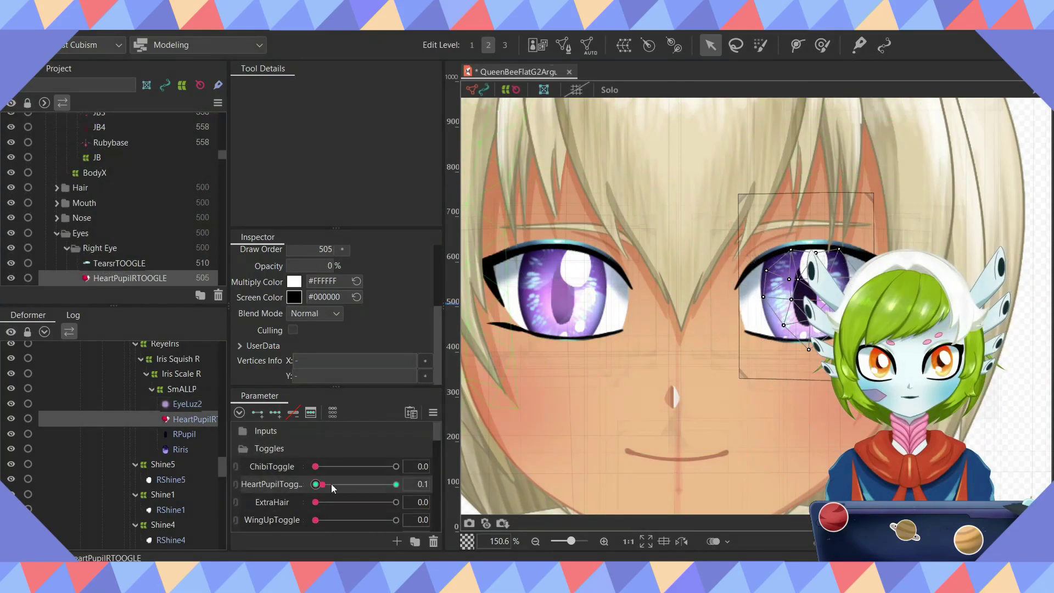
drag(331, 483, 403, 484)
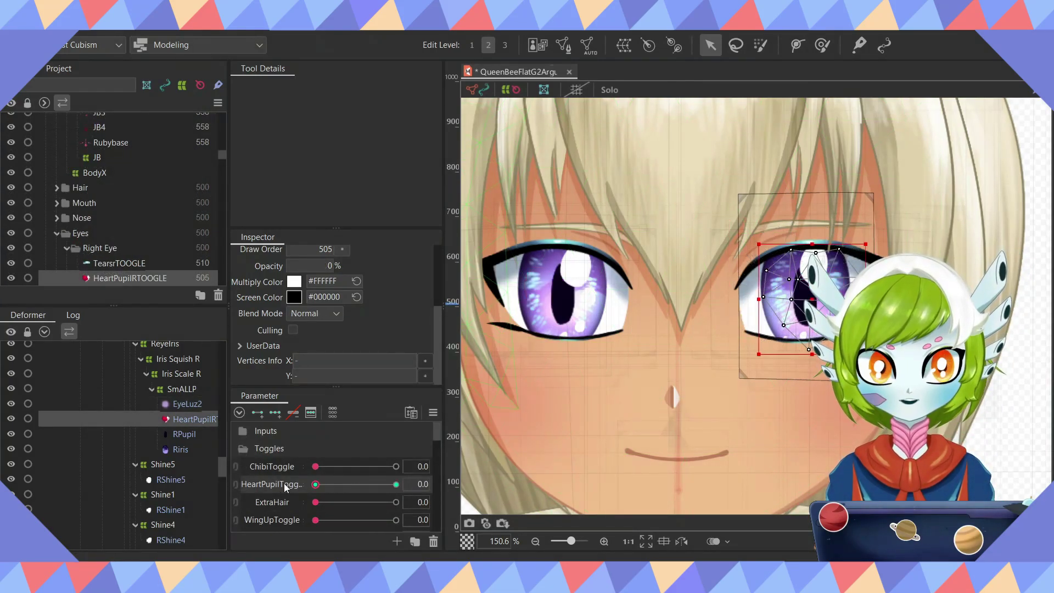
click(246, 450)
scroll(341, 468, down, 5)
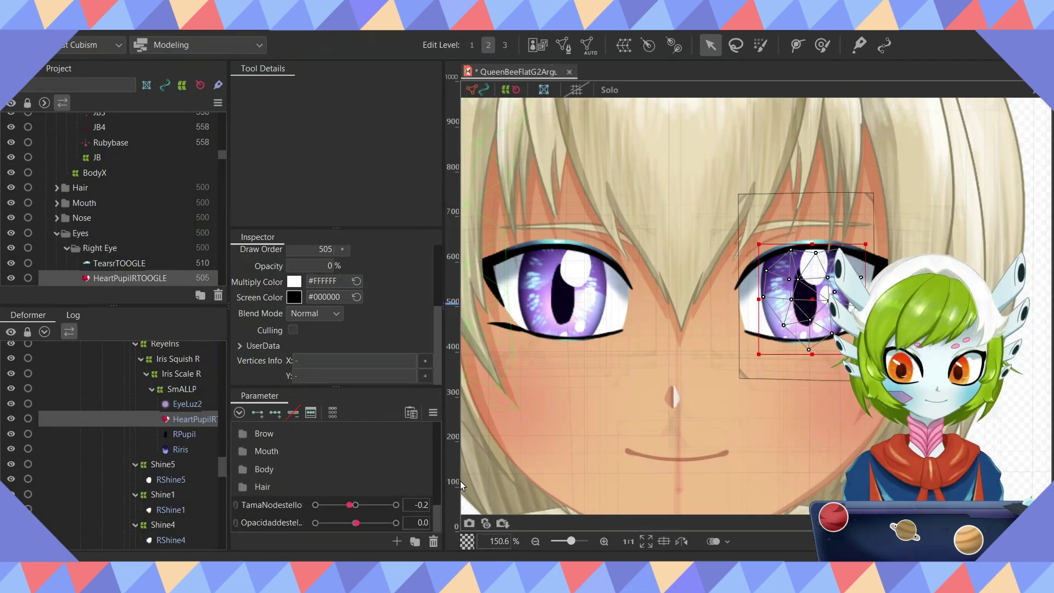
Step: With EyeLuz2 selected, create a parameter named EyeLightFis with the range -1.0 to 1.0 and default 0.0
click(206, 404)
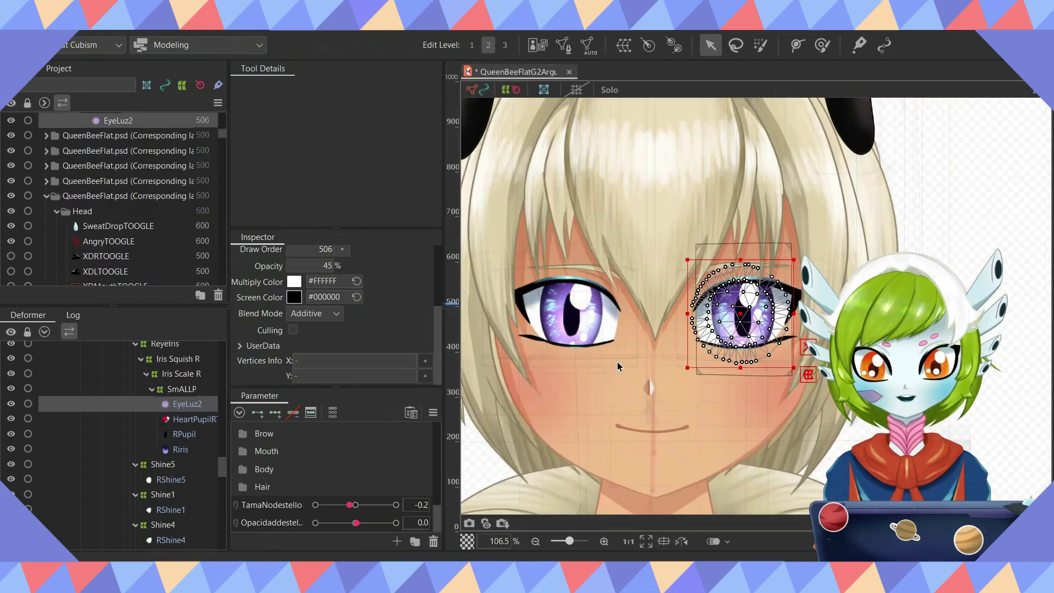
click(397, 541)
text(Ey)
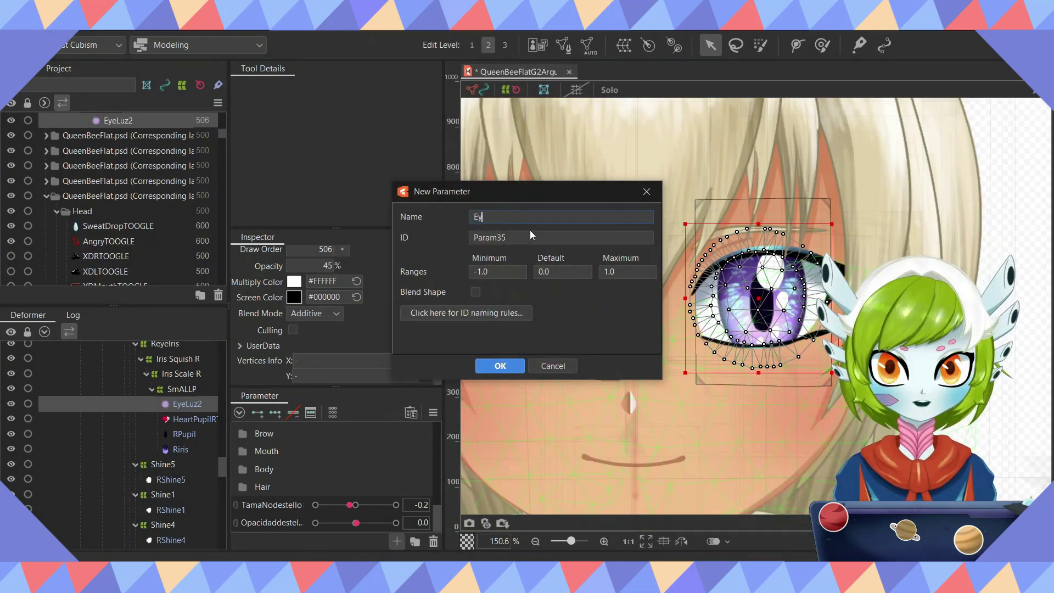
text(eLightFis)
key(Return)
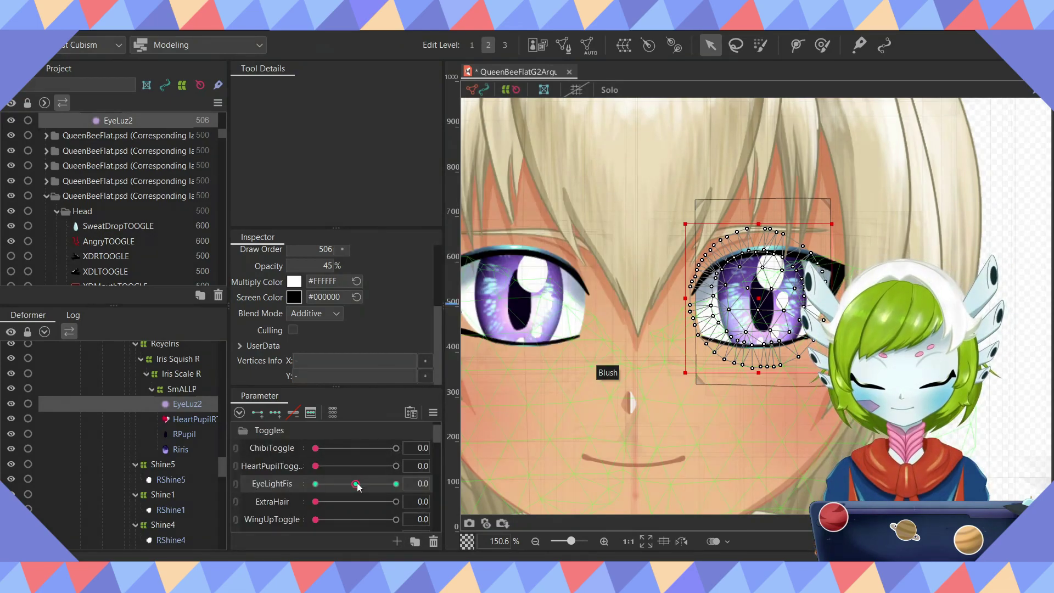
Step: Shrink the eye light at the minimum key of EyeLightFis, and preview the size change on EyeLuz
scroll(786, 231, up, 2)
drag(848, 223, 791, 299)
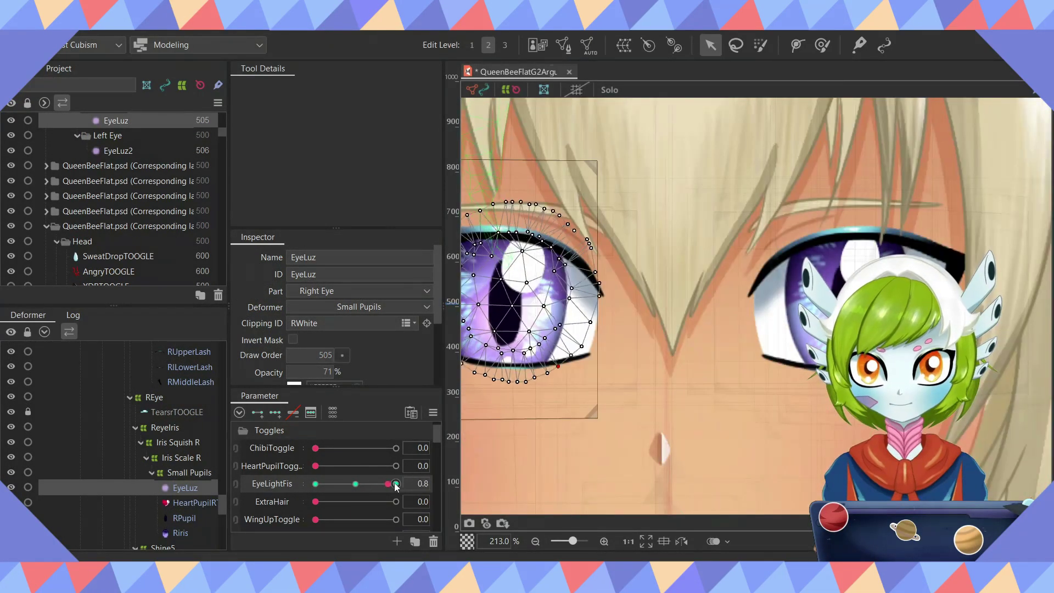
drag(356, 484, 342, 484)
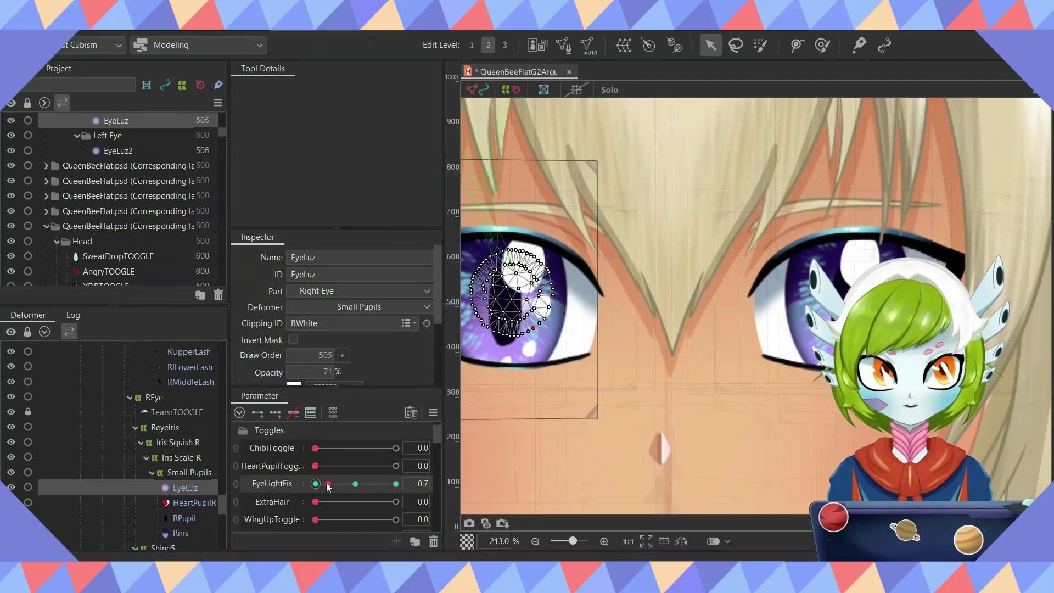
Step: Open the physics settings and add a group named EyeLightFis
click(108, 30)
click(144, 307)
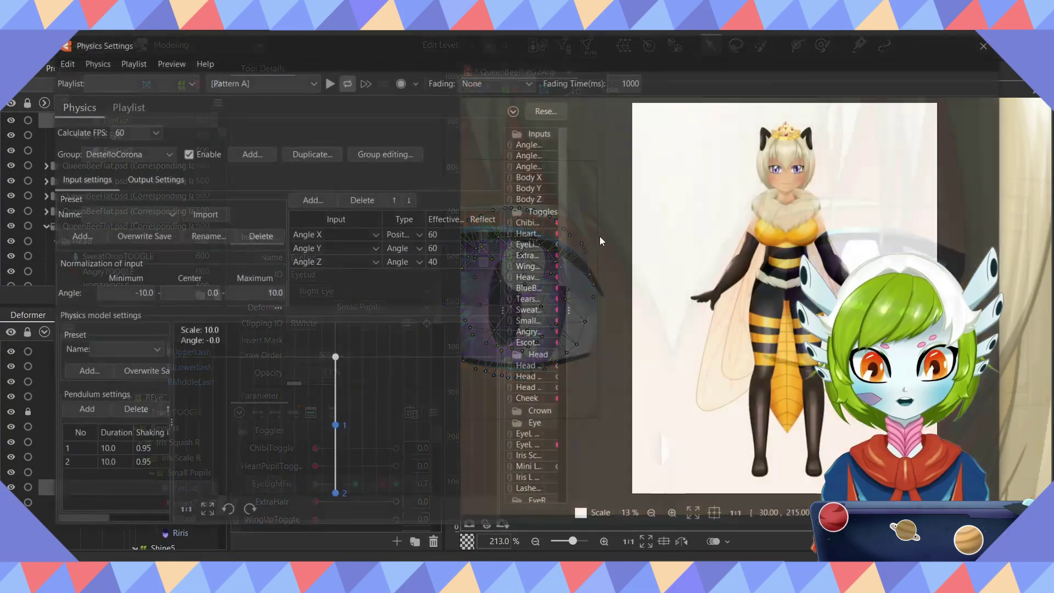
click(261, 156)
text(EyeL)
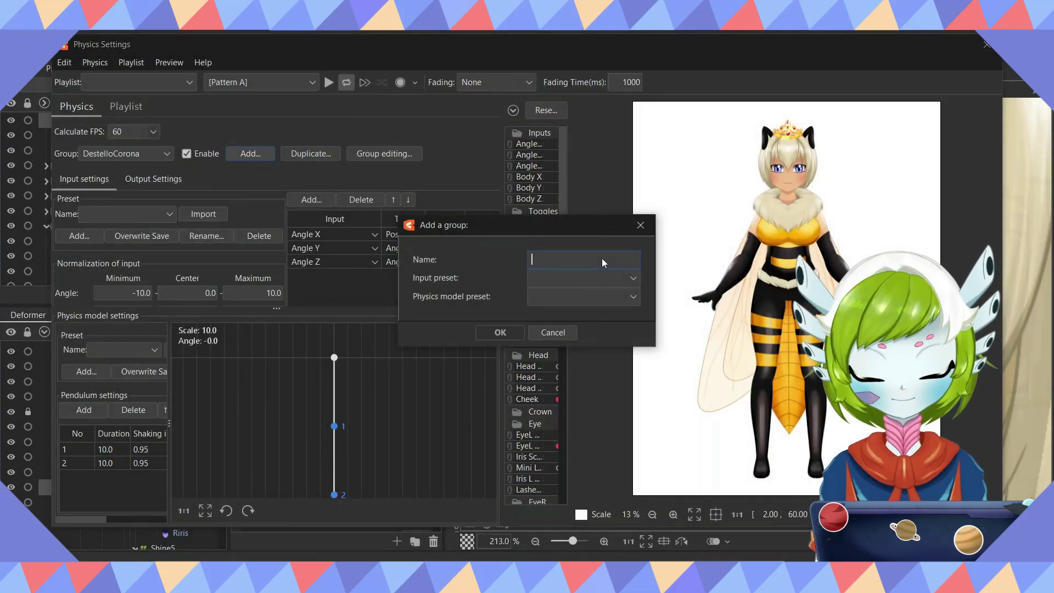
text(ightFis)
click(489, 330)
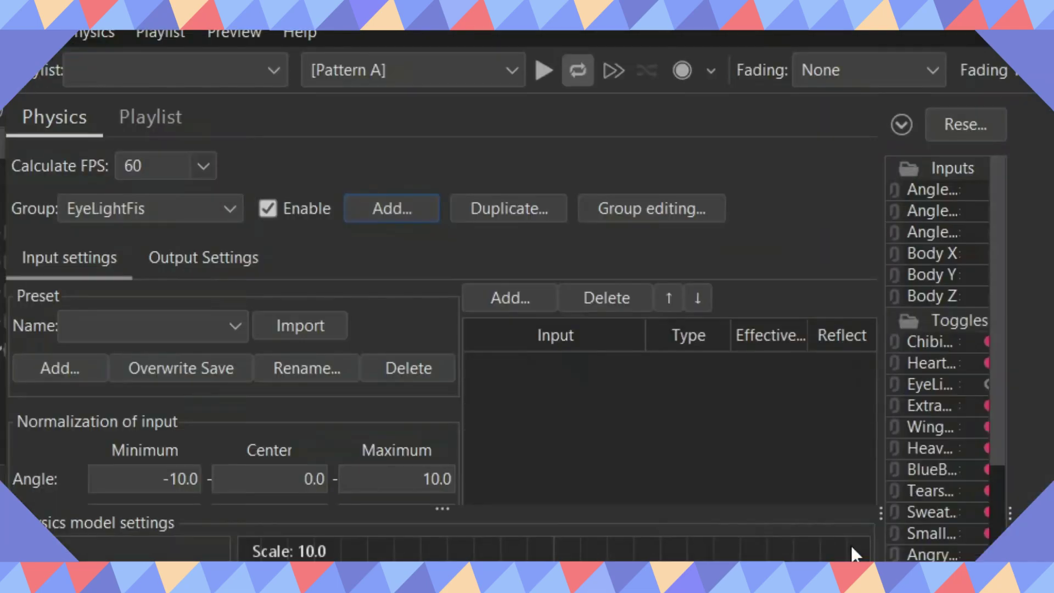
Step: Add EyeR Open as a position input of the EyeLightFis group with an effectiveness of 100
click(522, 302)
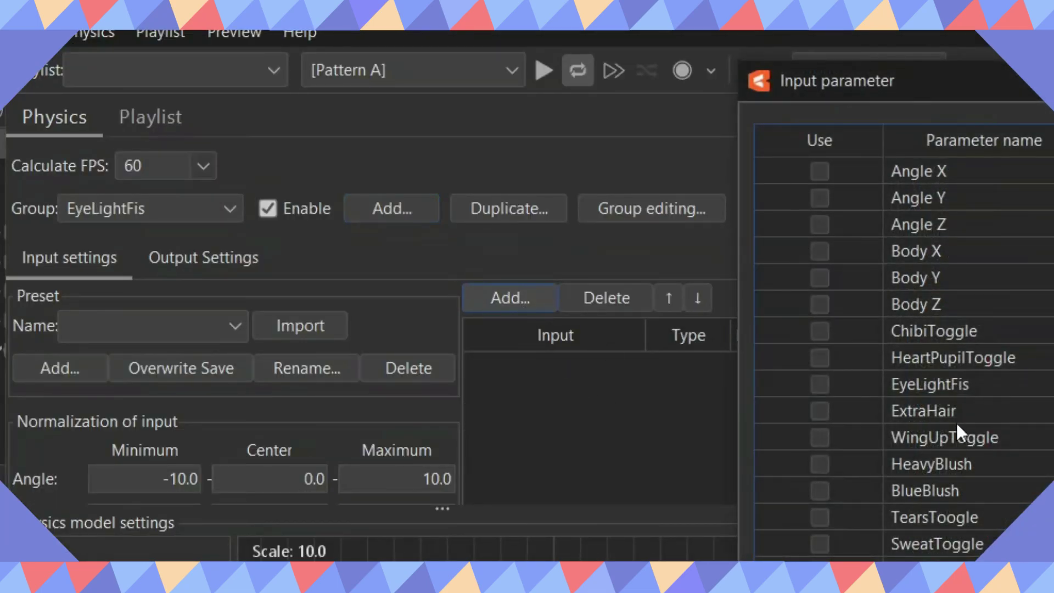
scroll(956, 423, down, 5)
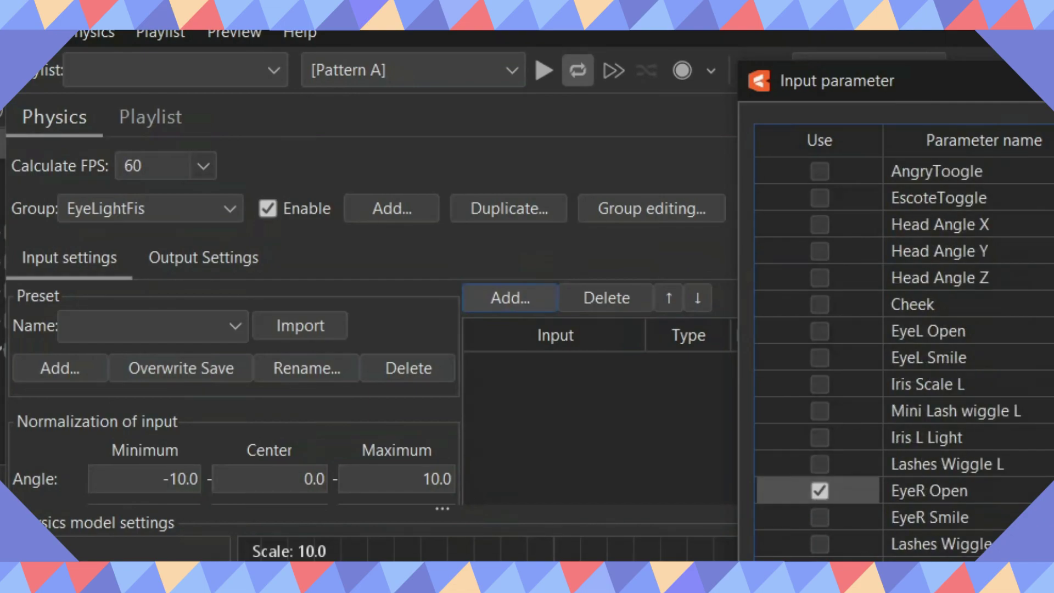
key(Return)
double_click(755, 363)
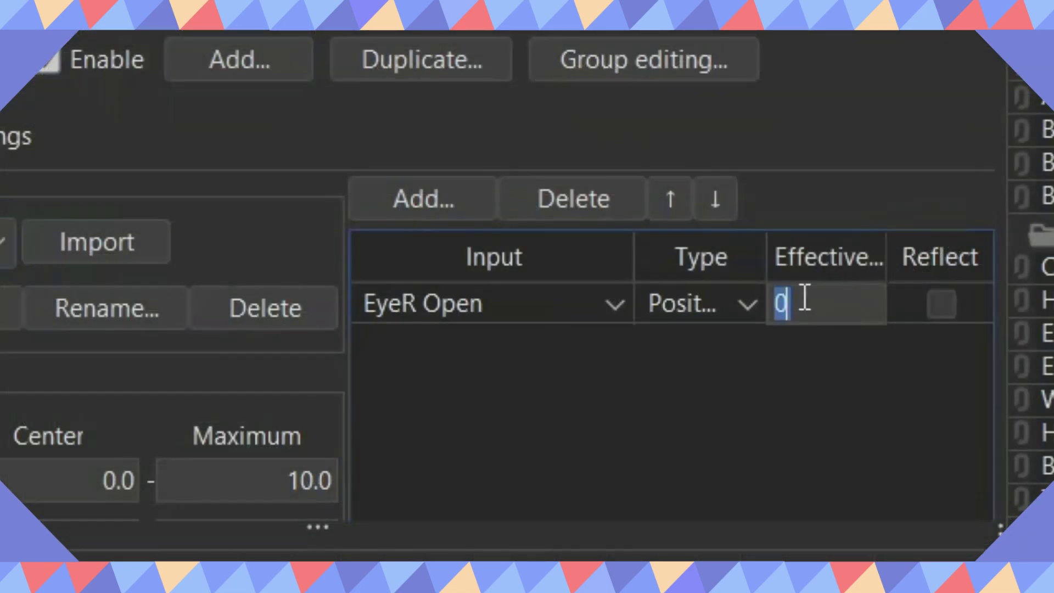
text(10.0)
Step: Add EyeLightFis as the group's physics output with a scale of 20
click(115, 331)
click(115, 332)
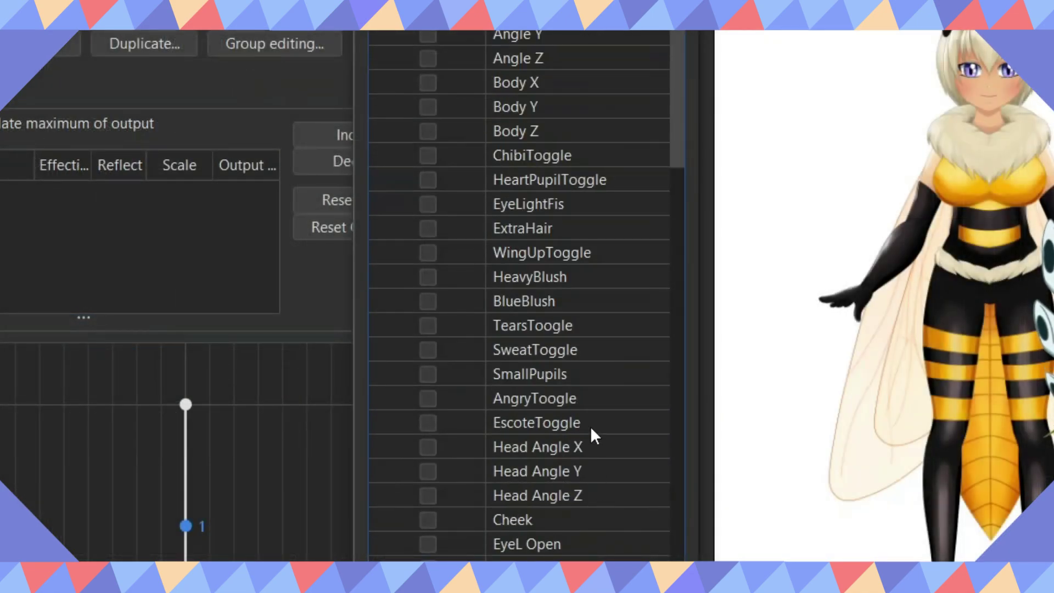
click(427, 204)
key(Return)
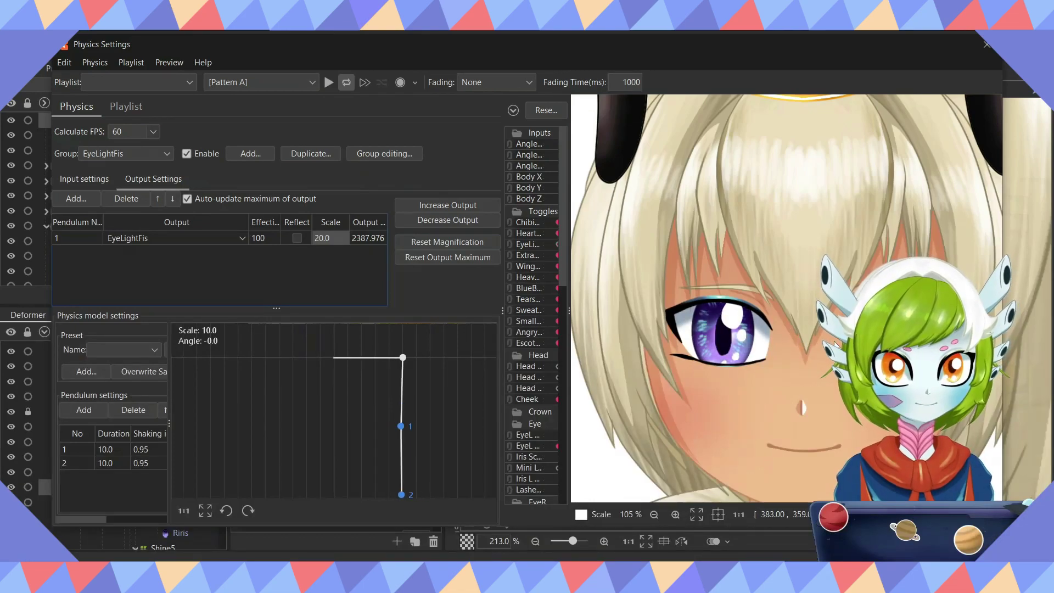
Step: Lower the EyeLightFis output scale to 4 while previewing the eyes, and adjust the output magnification to fit the parameter range
scroll(834, 344, up, 2)
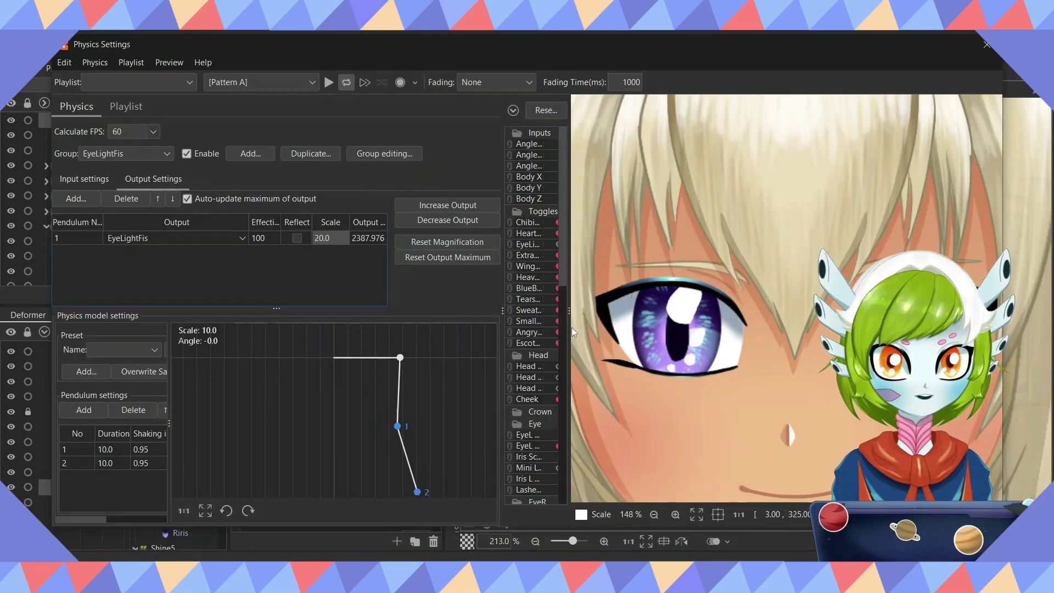
scroll(793, 390, down, 2)
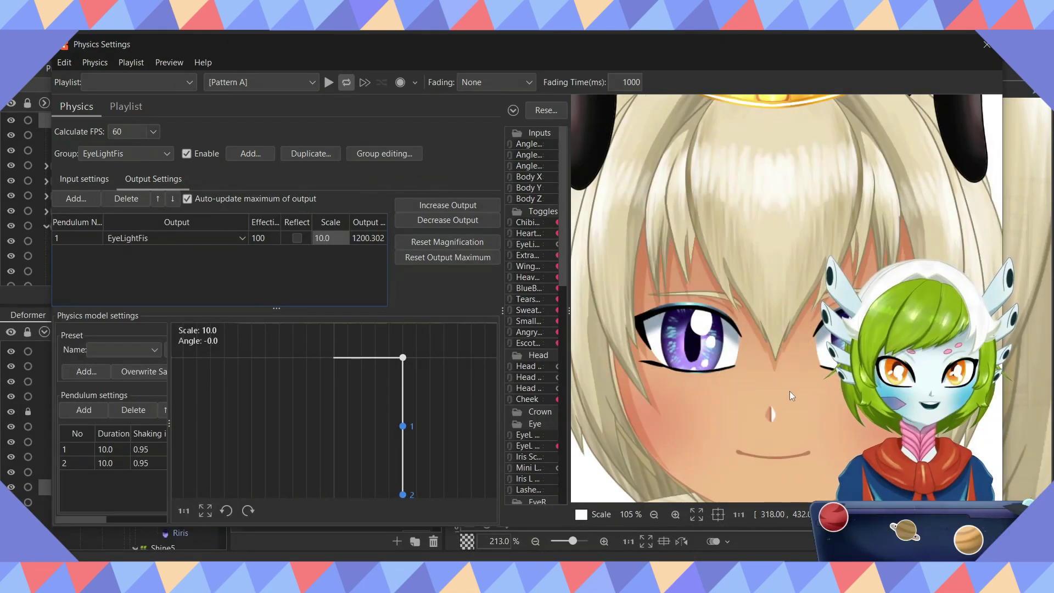
scroll(789, 391, up, 2)
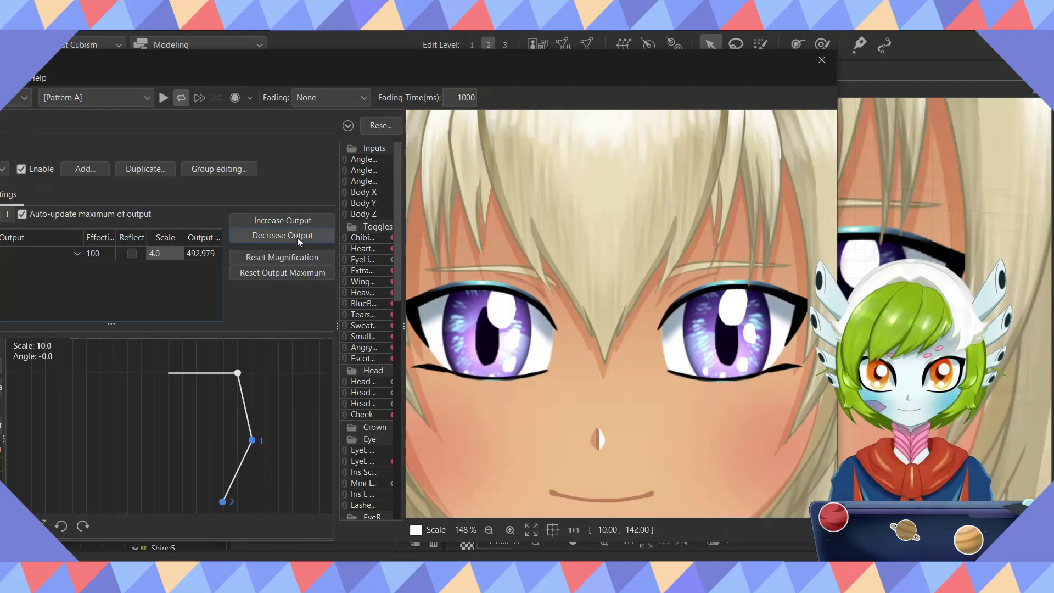
click(298, 238)
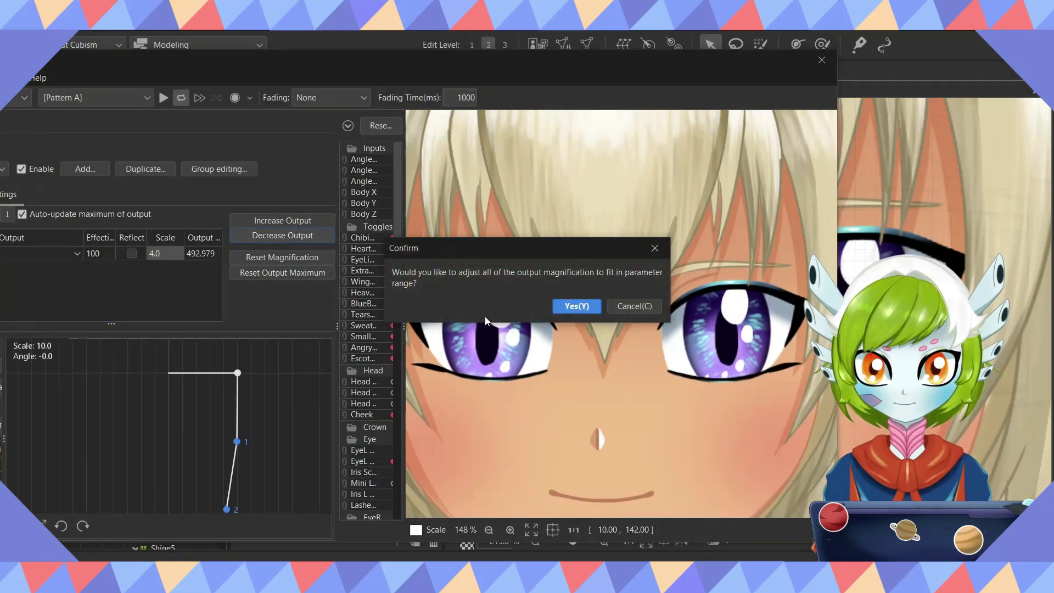
click(575, 306)
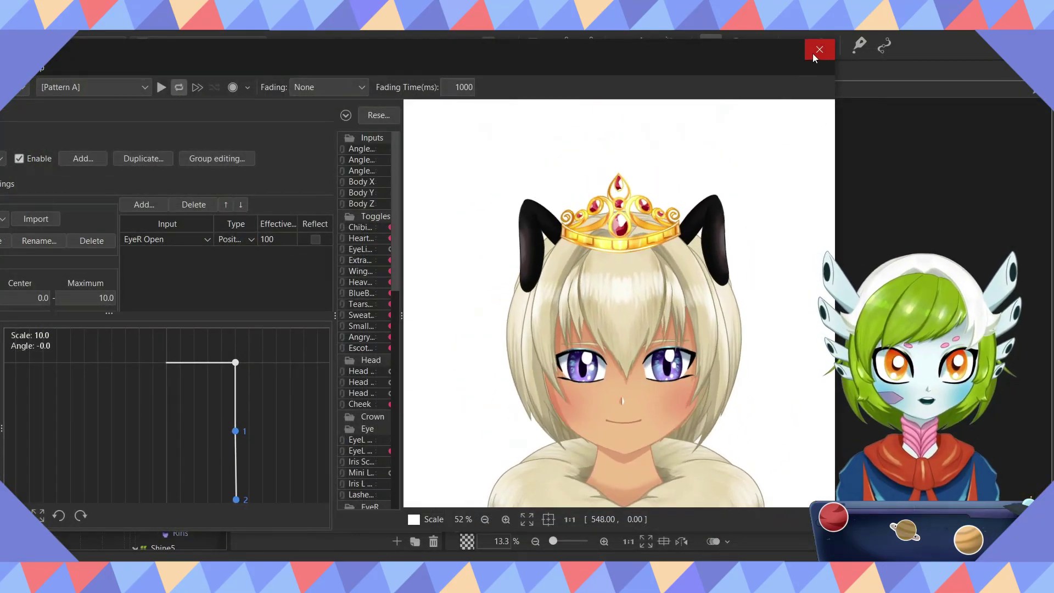
Step: Close the physics settings and export the model for runtime as a moc3 file
click(818, 49)
click(12, 23)
mouse_move(90, 217)
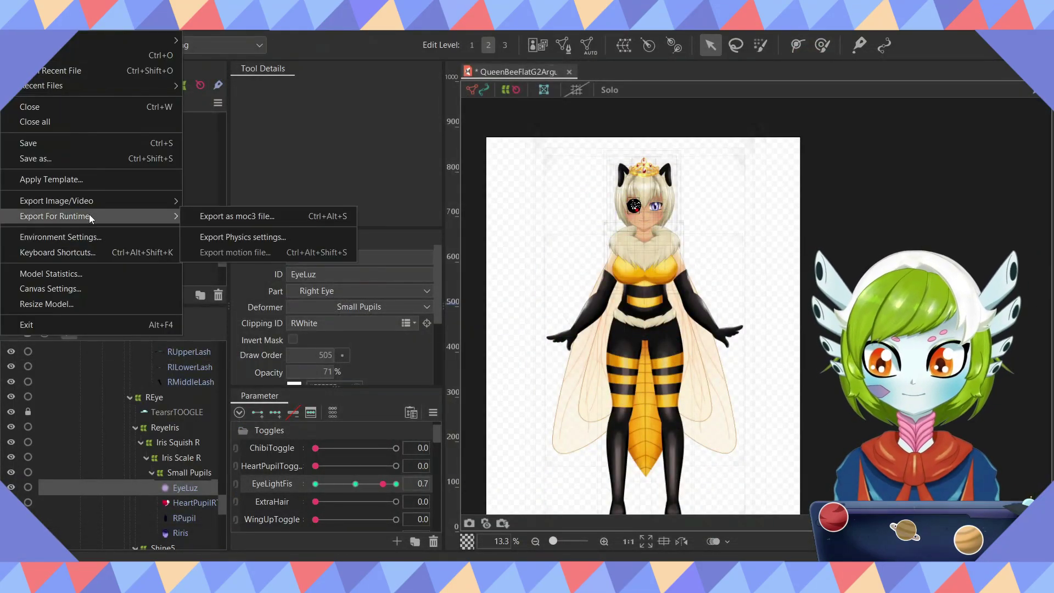
click(239, 216)
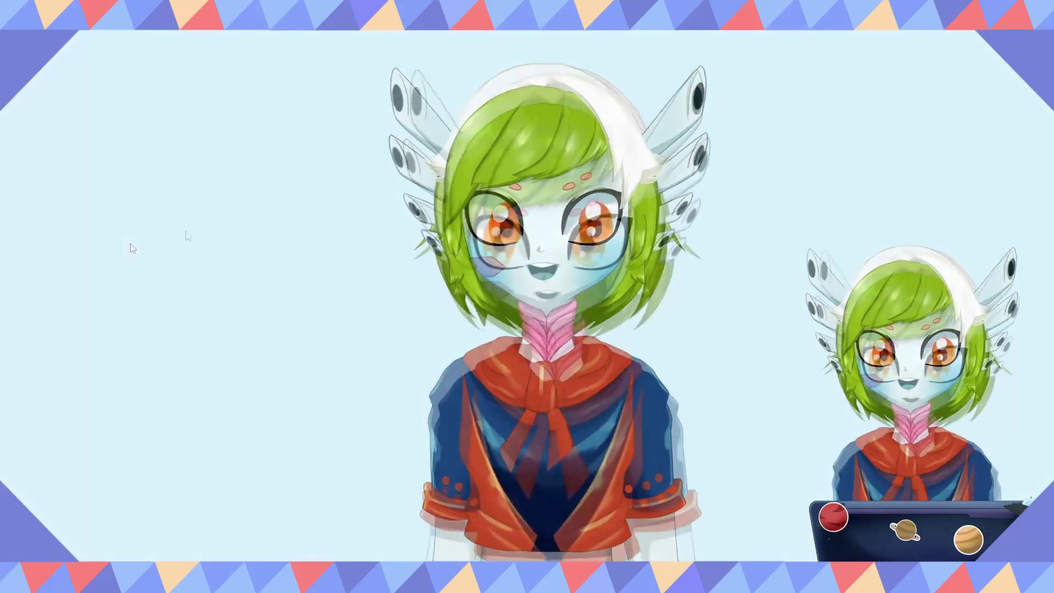
Step: Switch to VTube Studio and load the queen bee model
click(27, 109)
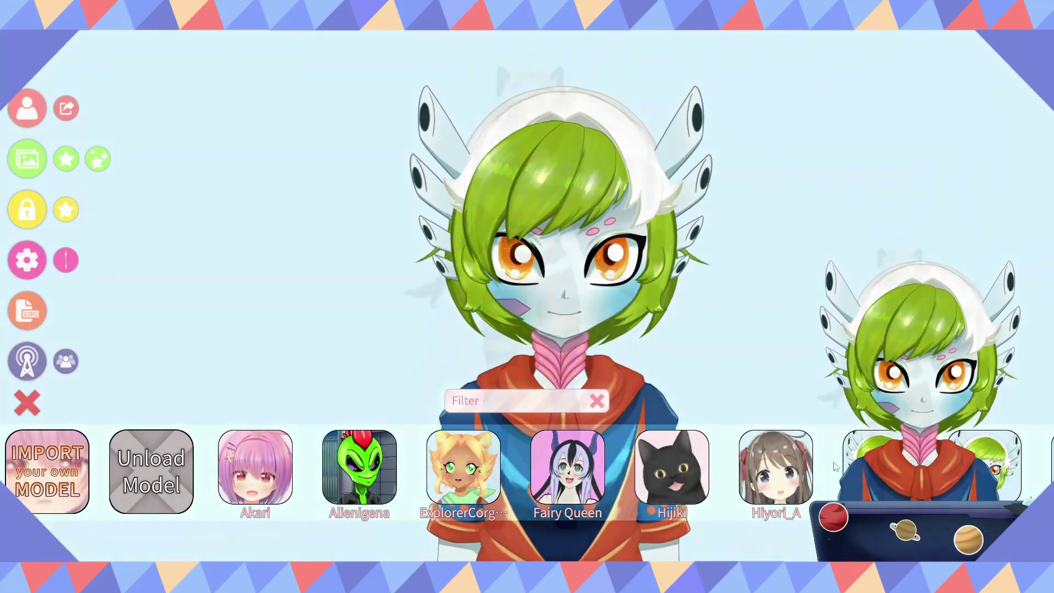
click(564, 491)
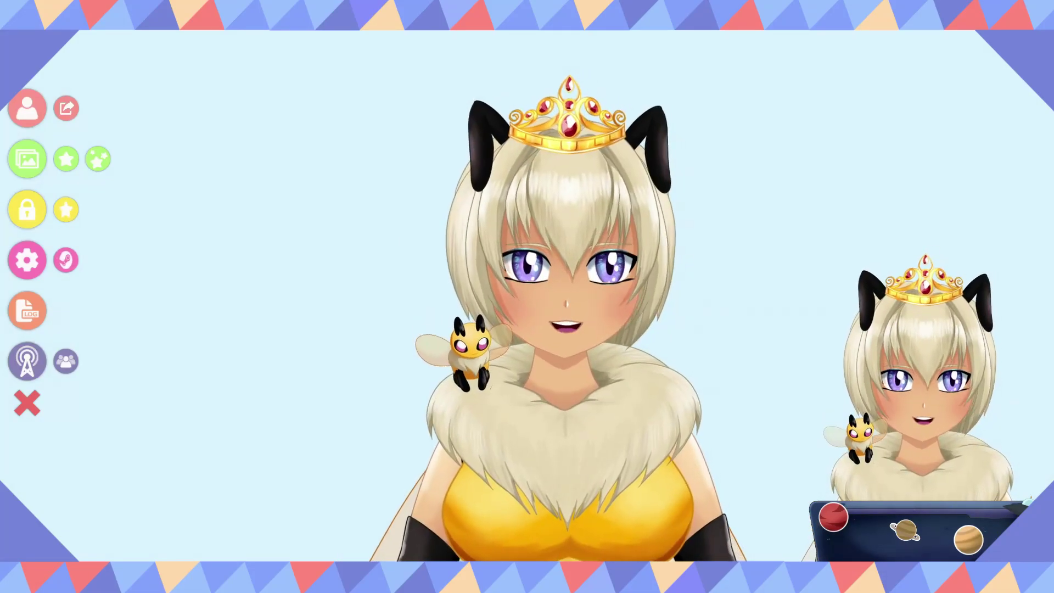
Step: Switch to OBS and select the GamingOverlay scene
mouse_move(765, 579)
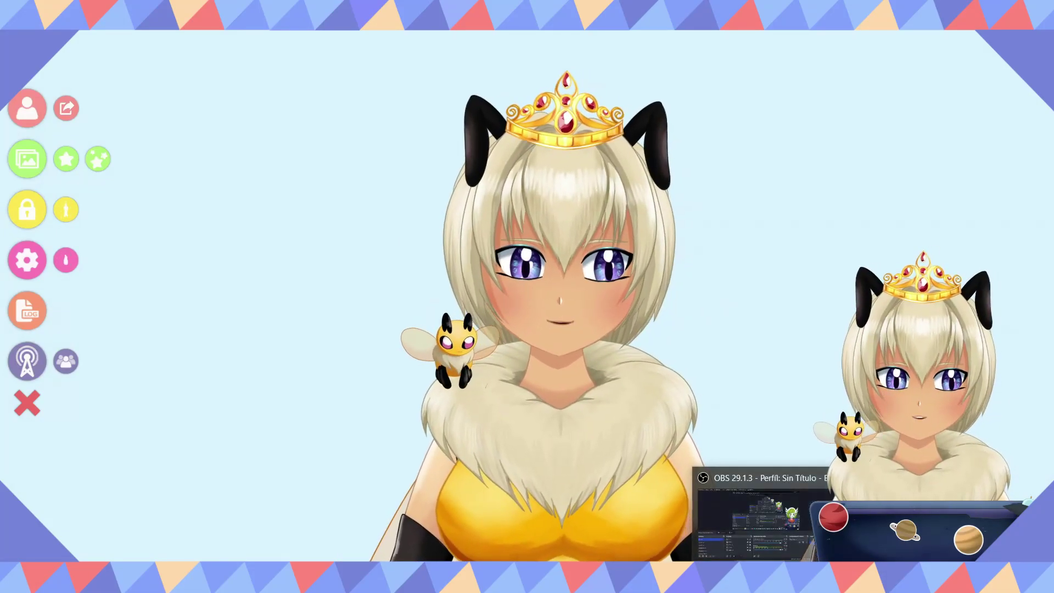
click(733, 548)
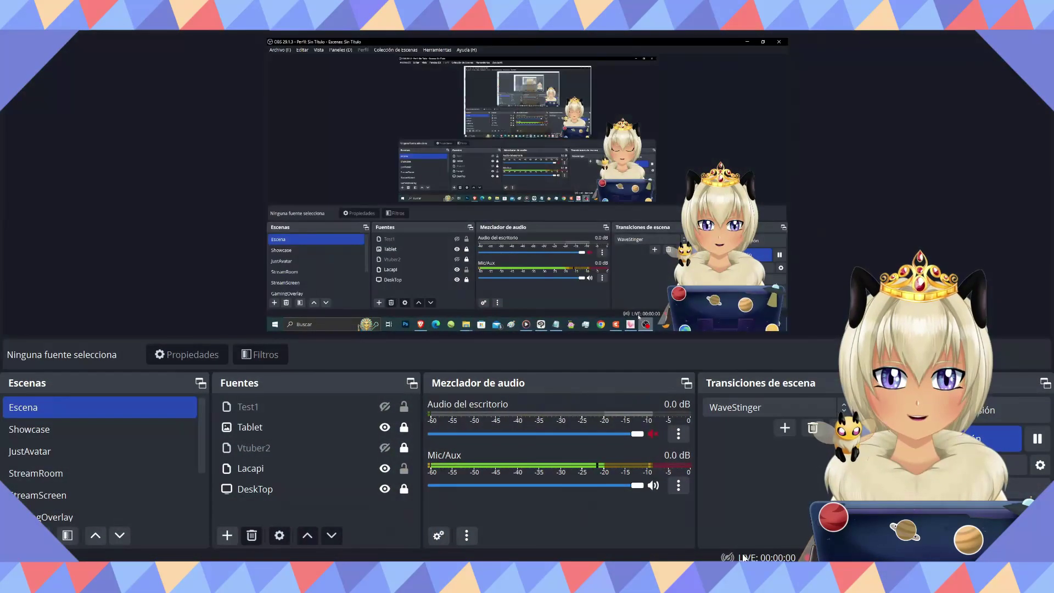
scroll(158, 470, down, 2)
click(131, 484)
click(89, 473)
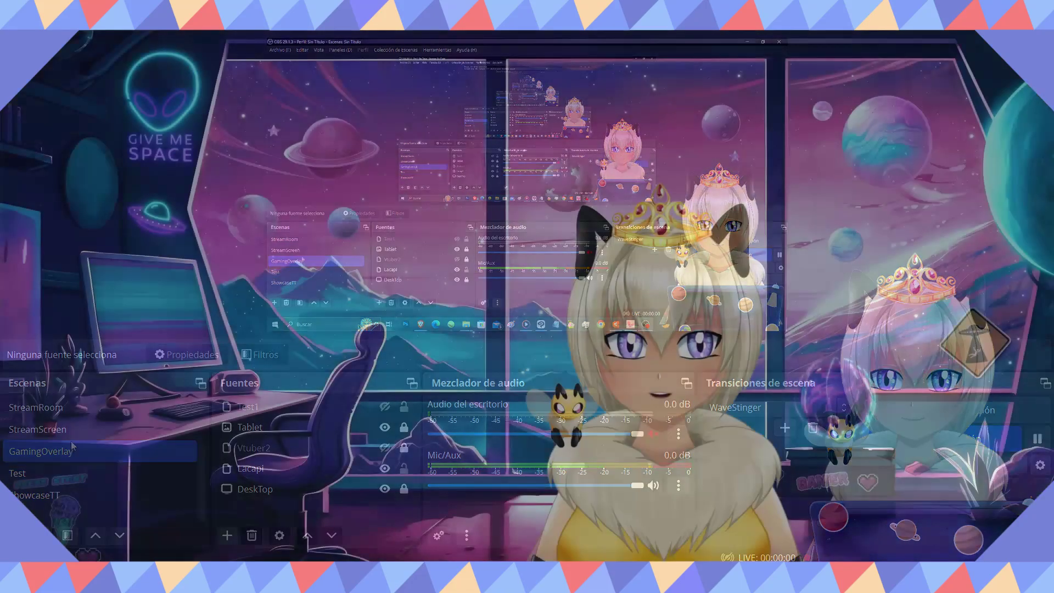